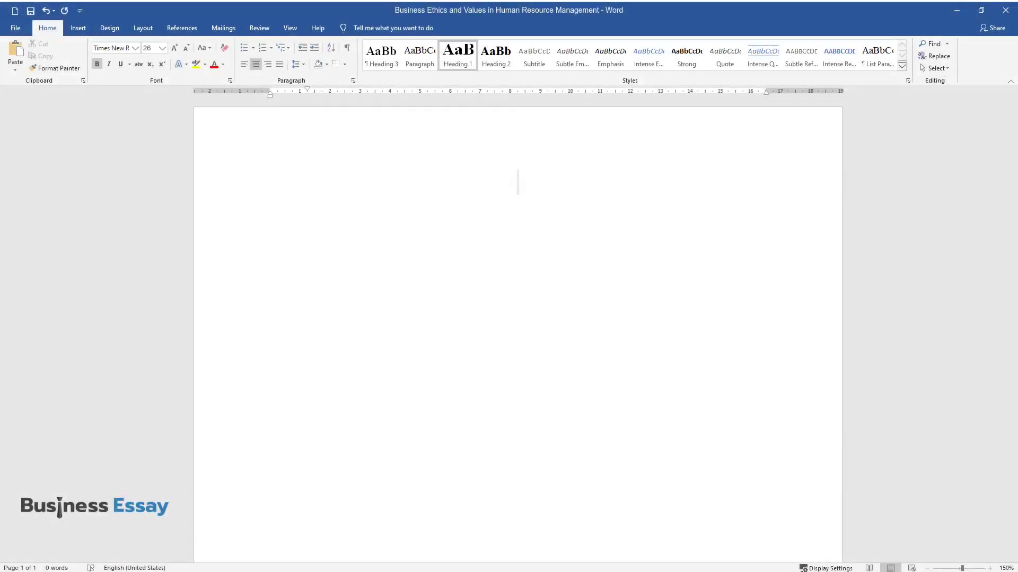
Enter the Heading 1 title 'Business Ethics and Values in Human Resource Management' and start a line below
{"action": "type", "text": "Business Ethi"}
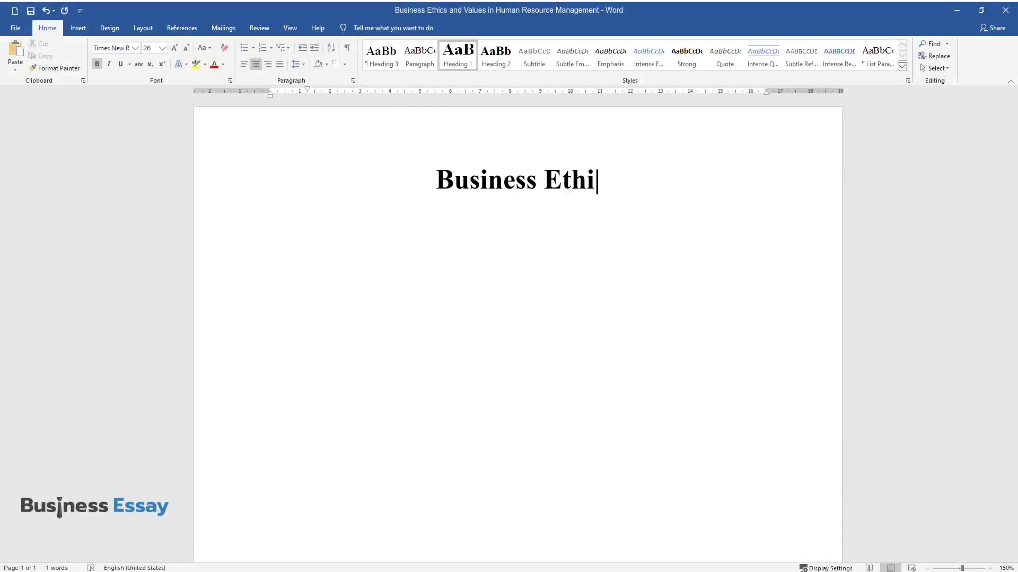
{"action": "type", "text": "cs and Values in Human Resour"}
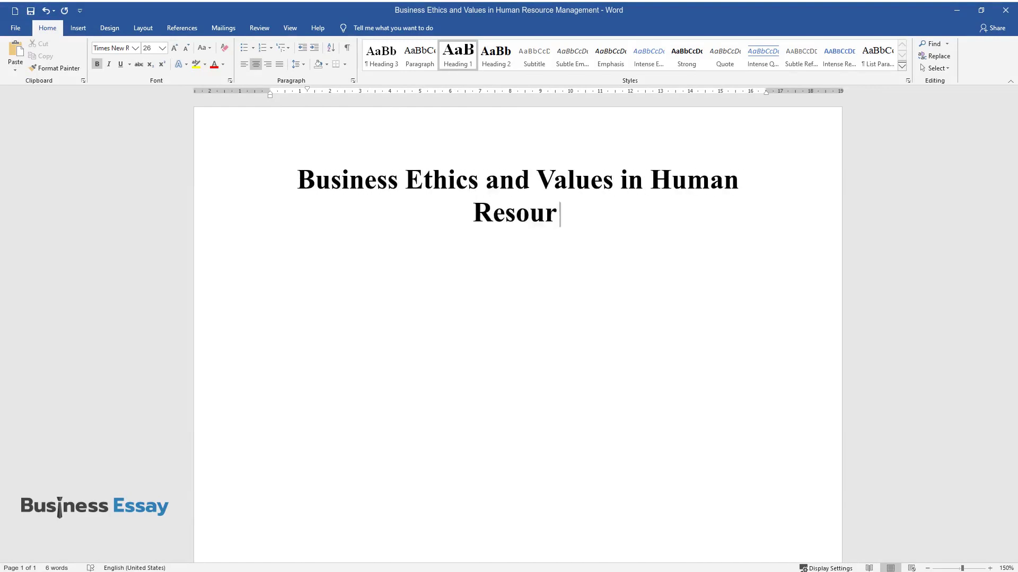
{"action": "type", "text": "ce Management"}
{"action": "key", "text": "Return"}
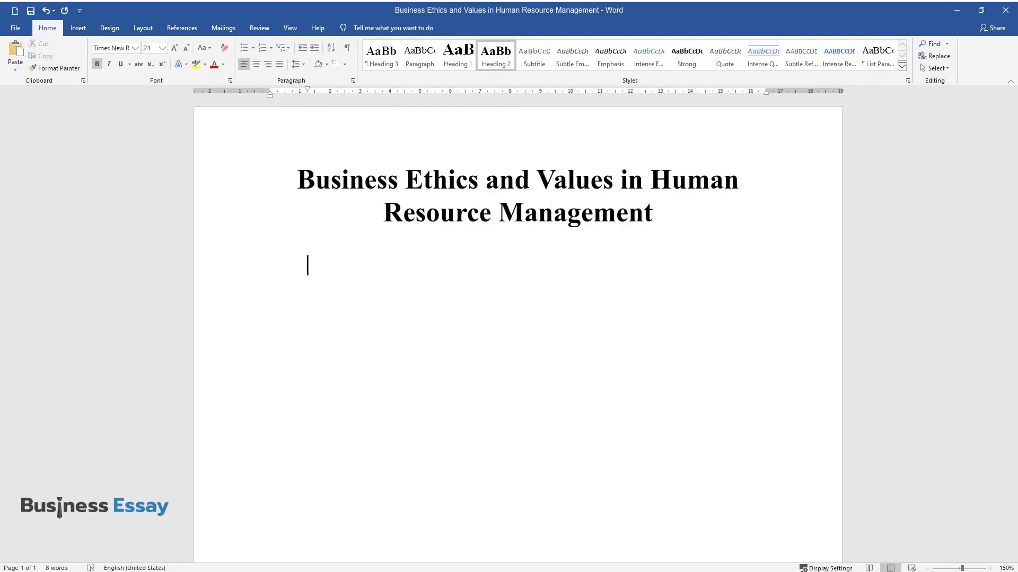
Add the 'Abstract' heading and its paragraph, ending on HRM's role in organizational procedures
{"action": "type", "text": "Abstract"}
{"action": "key", "text": "Return"}
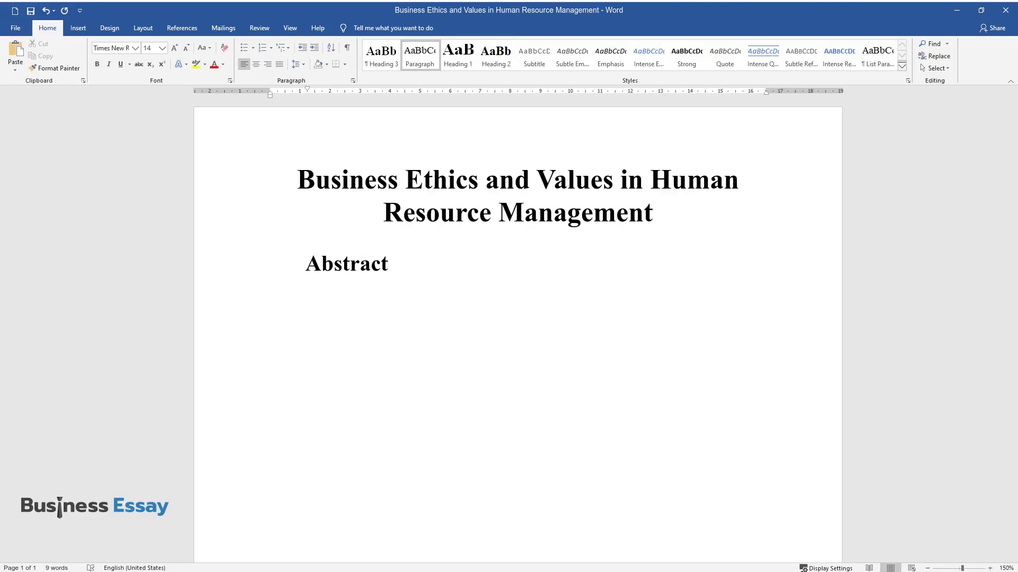
{"action": "type", "text": "The problem of"}
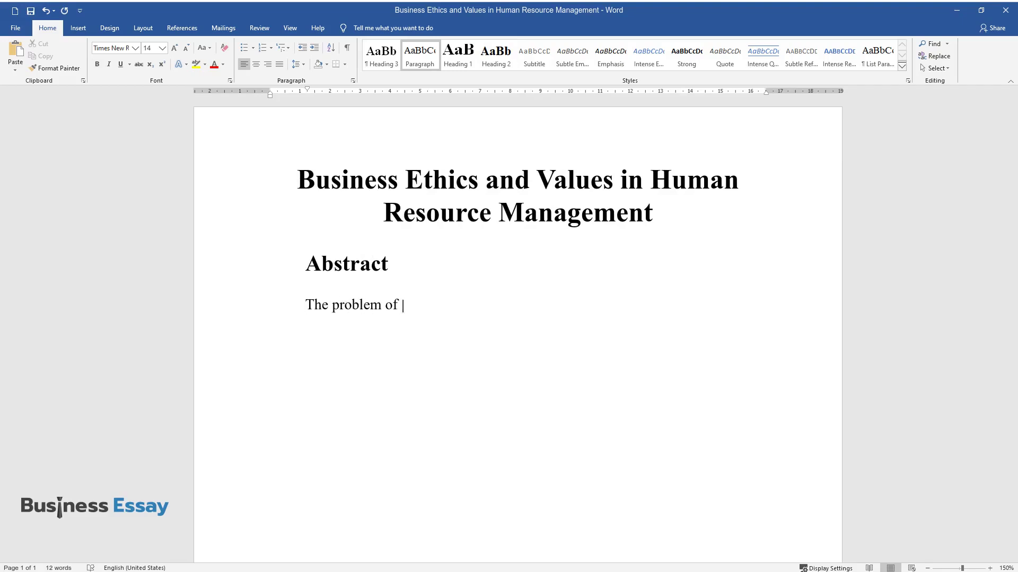
{"action": "type", "text": "implementing business ethics and v"}
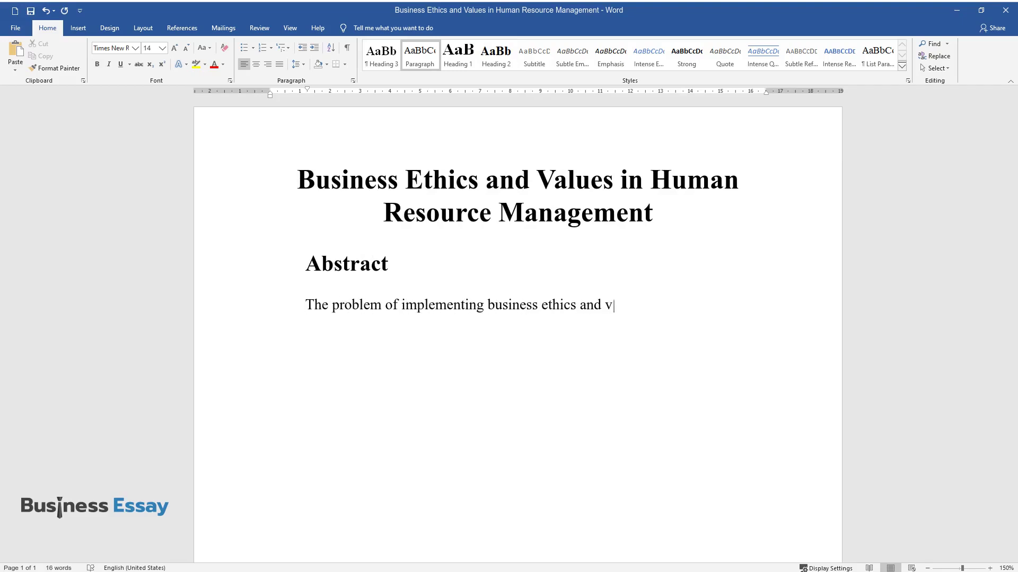
{"action": "type", "text": "alues in human resource managemen"}
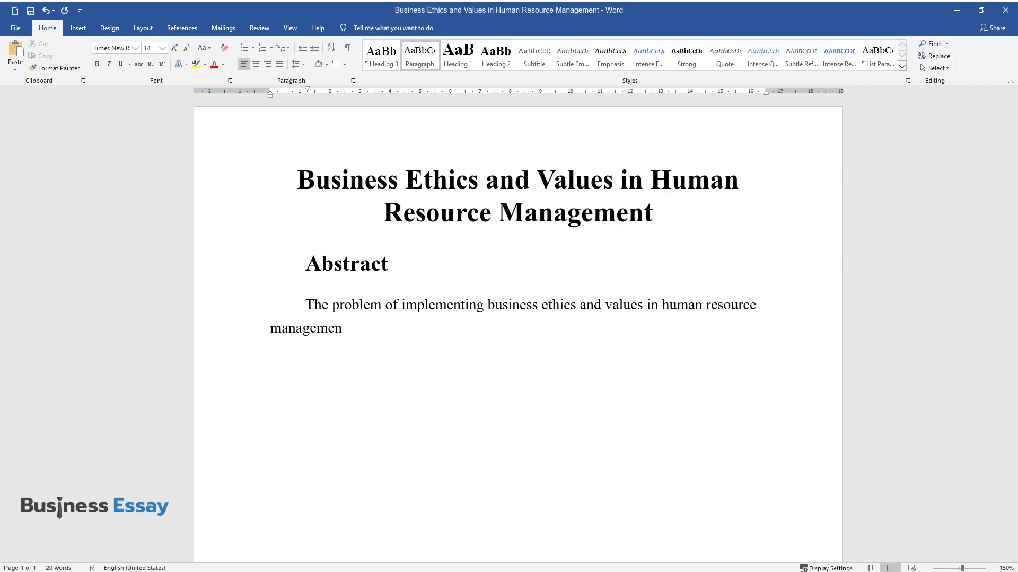
{"action": "type", "text": "t (HRM) needs to be explored due t"}
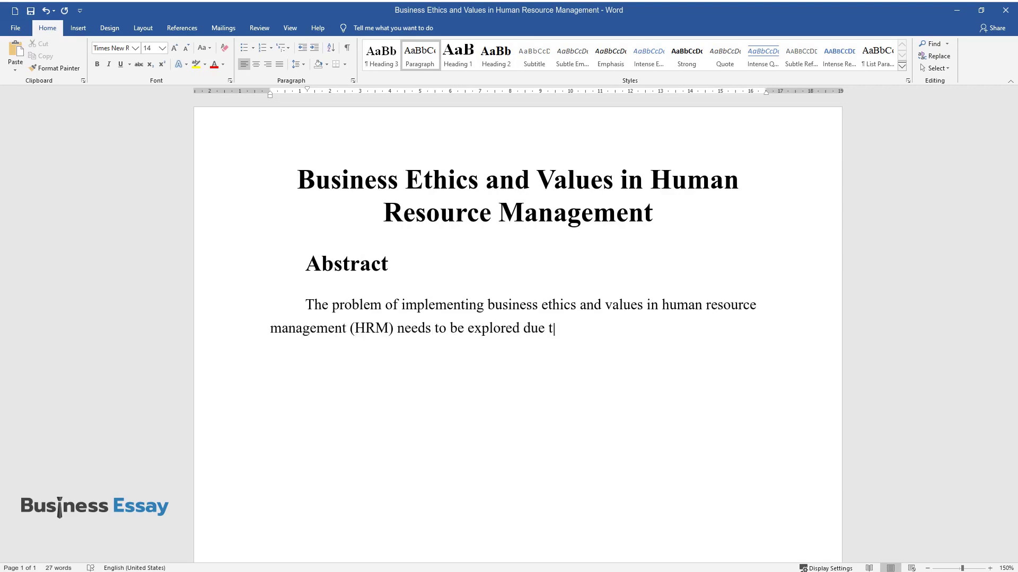
{"action": "type", "text": "luence on the company's o"}
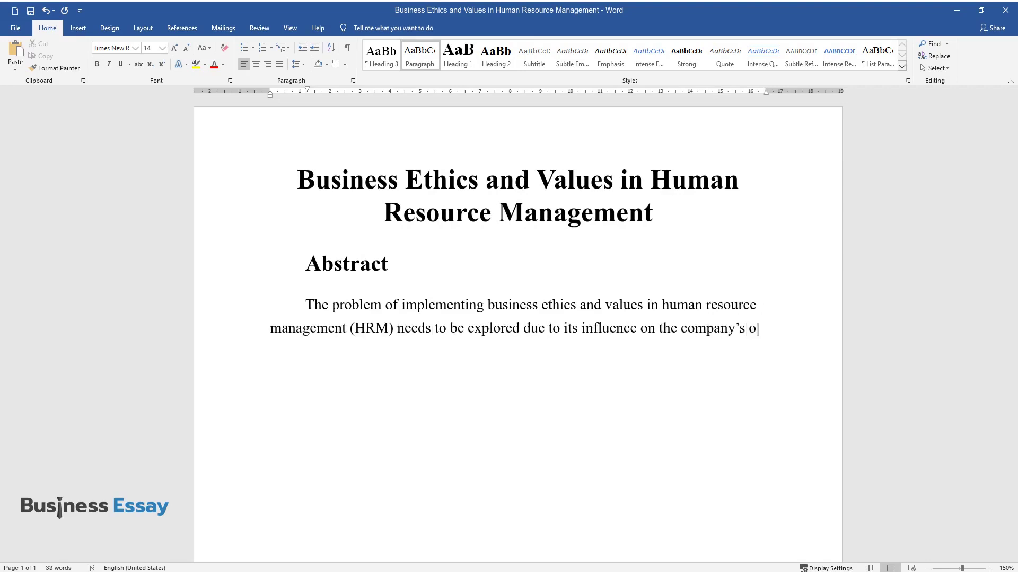
{"action": "type", "text": "perations and overall success. The"}
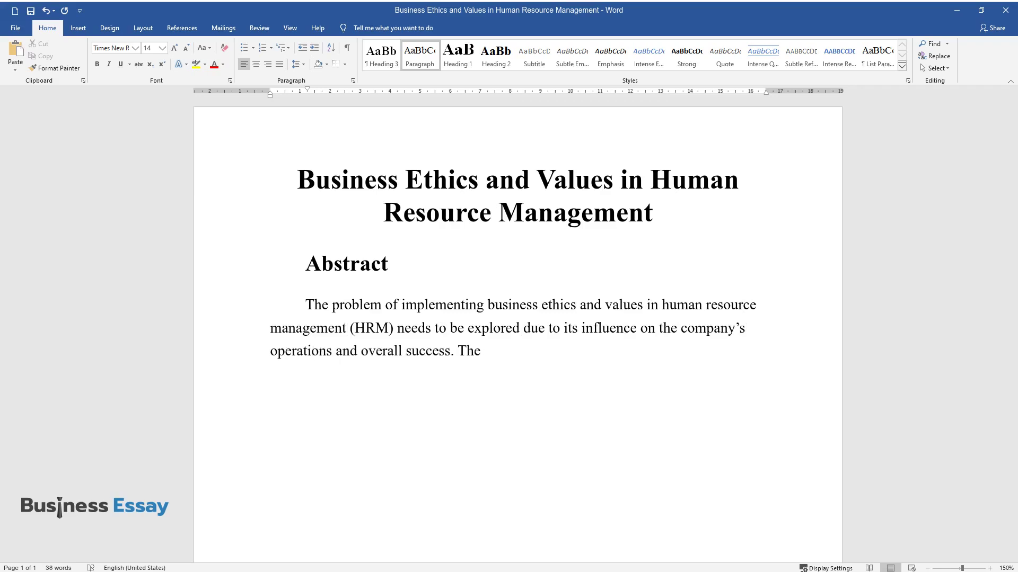
{"action": "type", "text": " organization's compliance with t"}
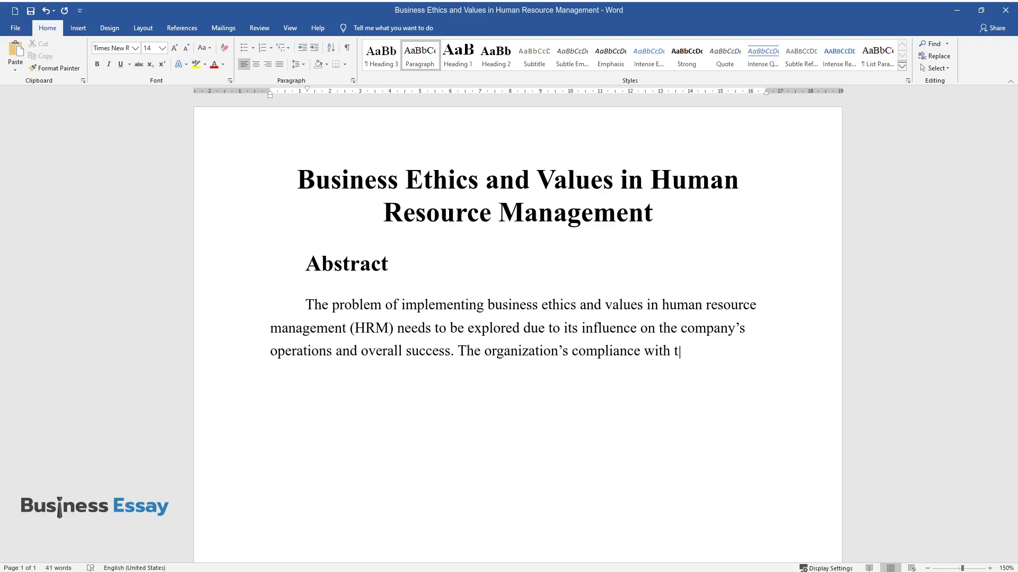
{"action": "type", "text": "ished cod"}
{"action": "type", "text": "duct prom"}
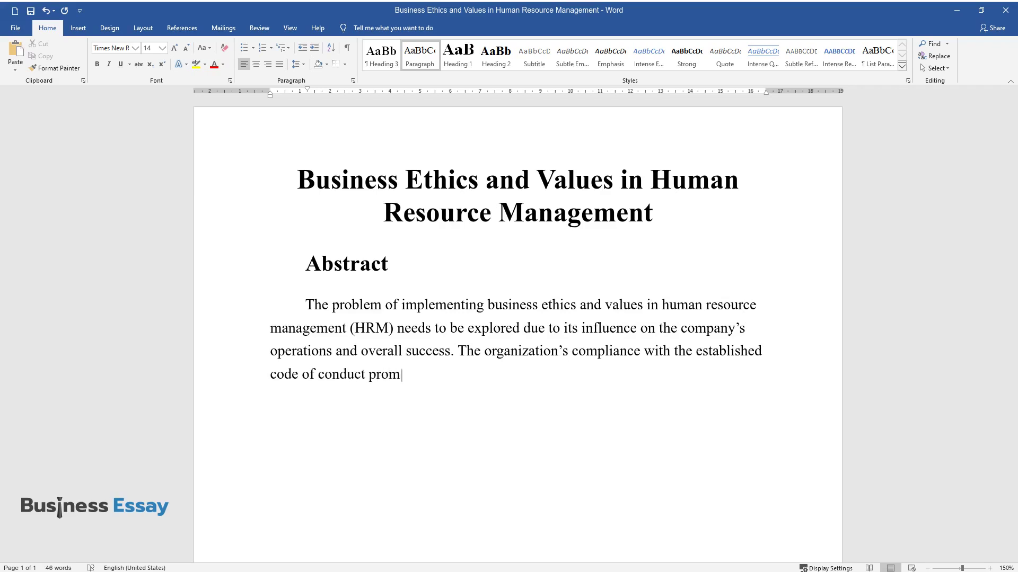
{"action": "type", "text": "otes universal human values, impro"}
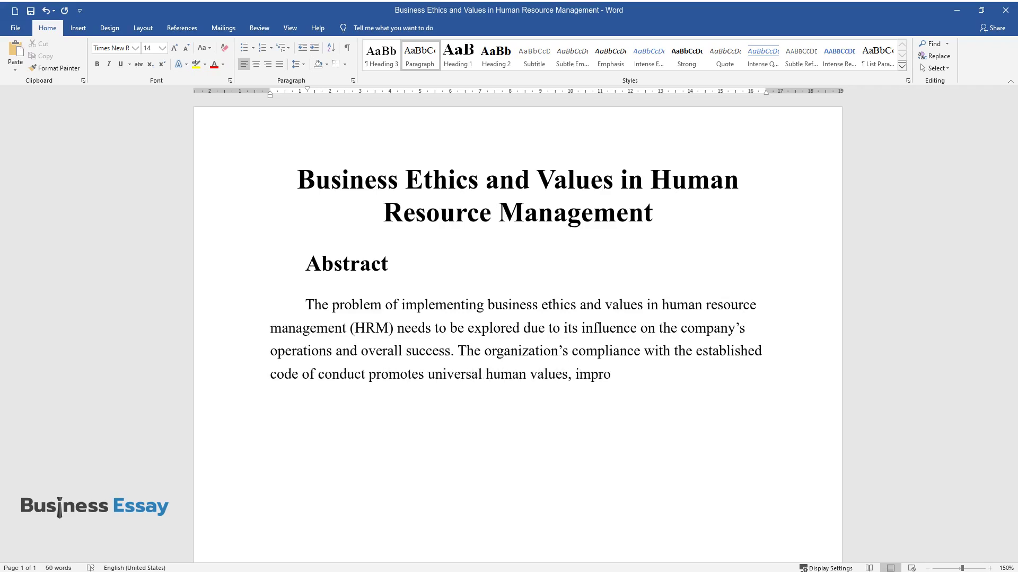
{"action": "type", "text": "ving employees' loyalty and enhan"}
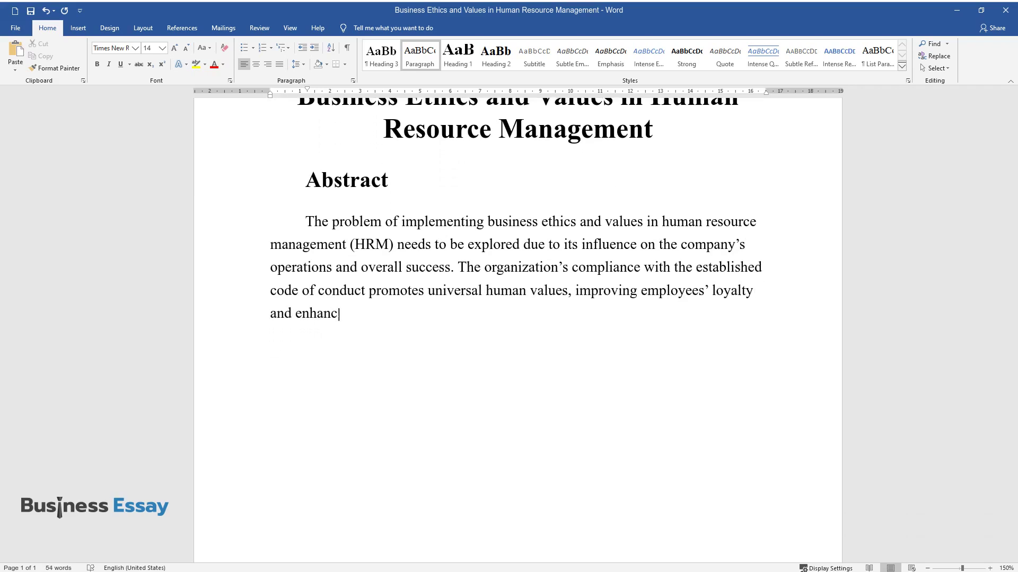
{"action": "type", "text": "cing organizational performance. A "}
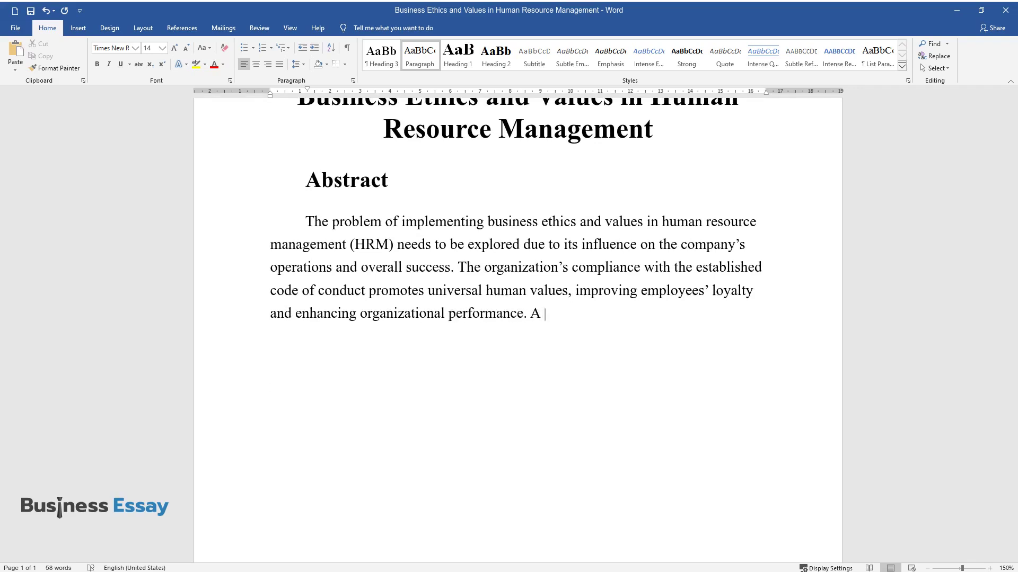
{"action": "type", "text": "comprehensive ethical framework ca"}
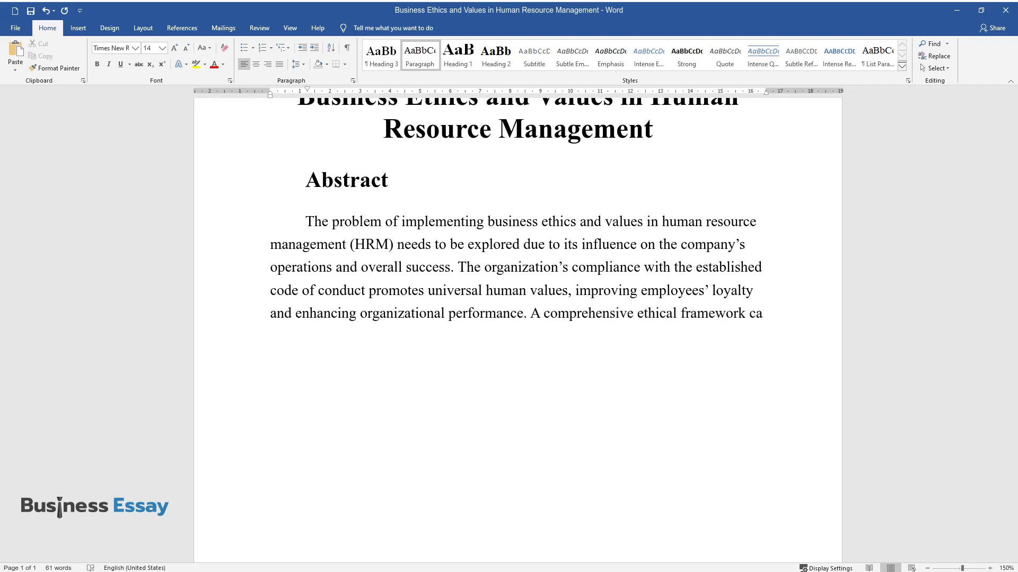
{"action": "type", "text": "n be developed to define core val"}
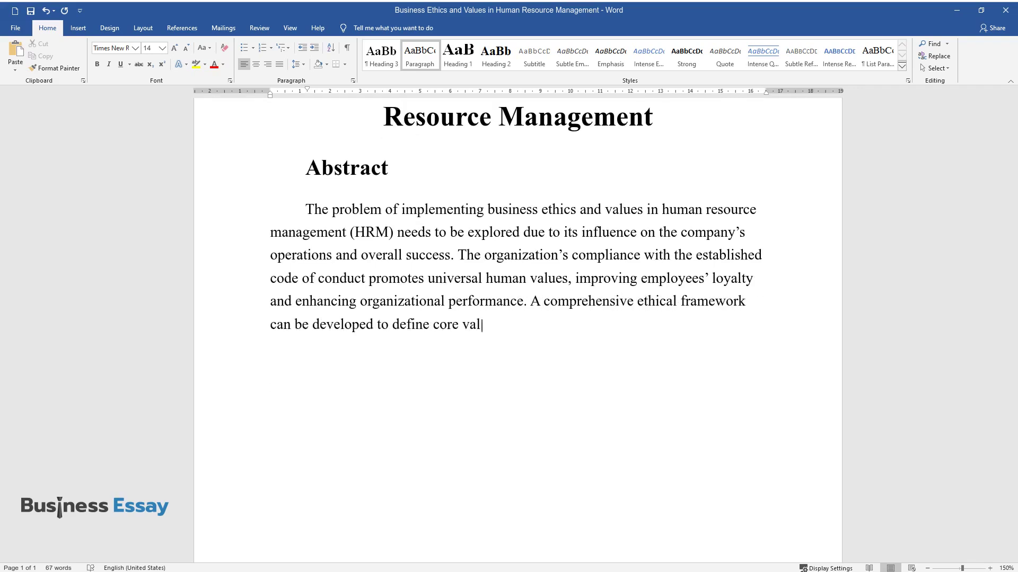
{"action": "type", "text": "ues and provide guidelines for eth"}
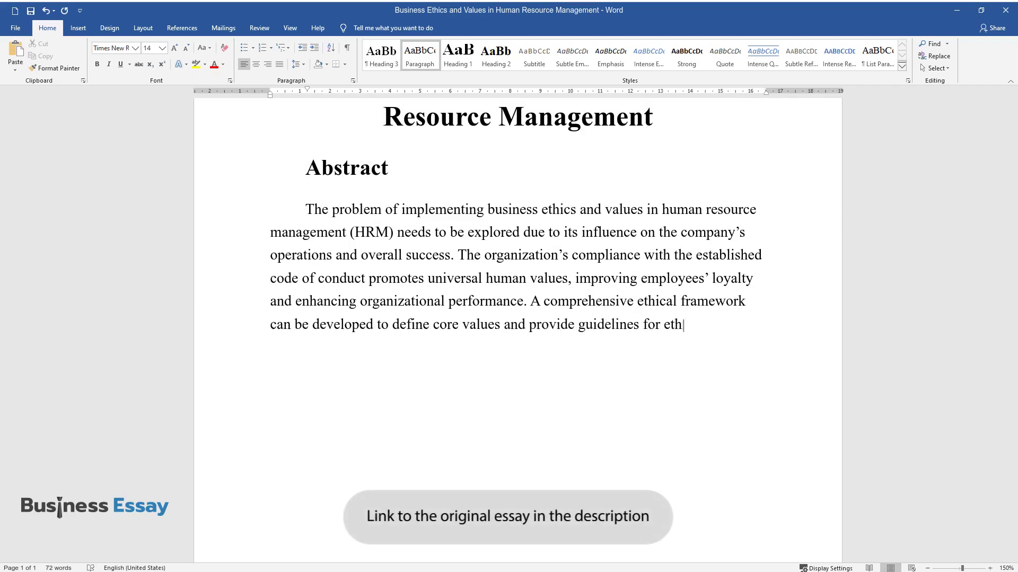
{"action": "type", "text": "ical behavior for employees. There"}
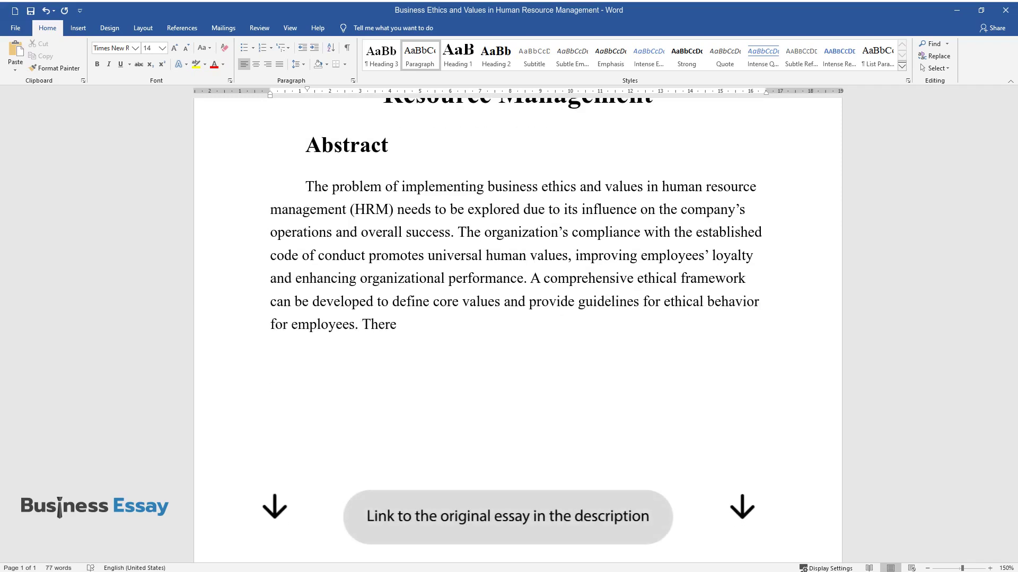
{"action": "type", "text": " are two opposing viewpoints regar"}
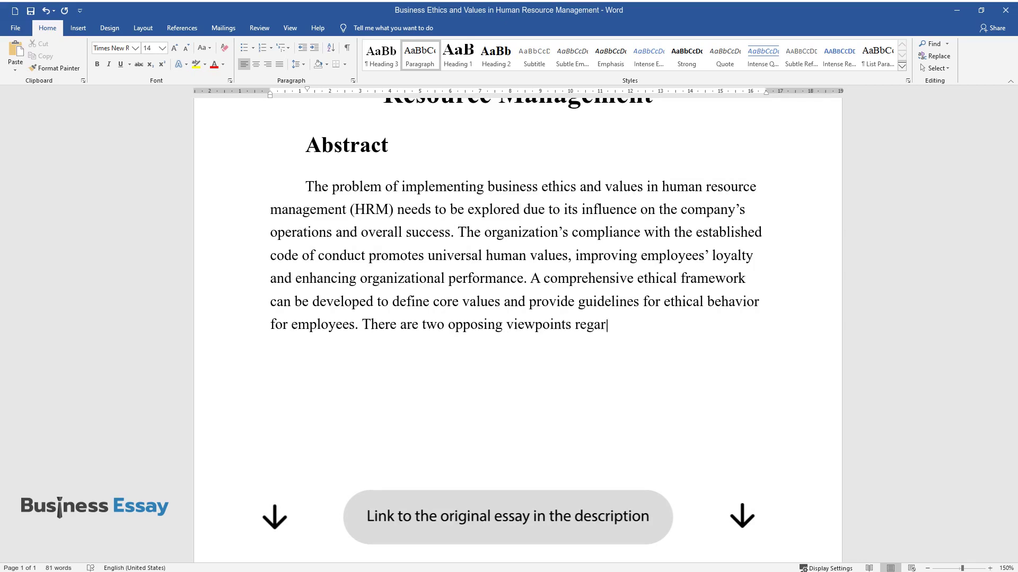
{"action": "type", "text": "ding business eth"}
{"action": "type", "text": "values in"}
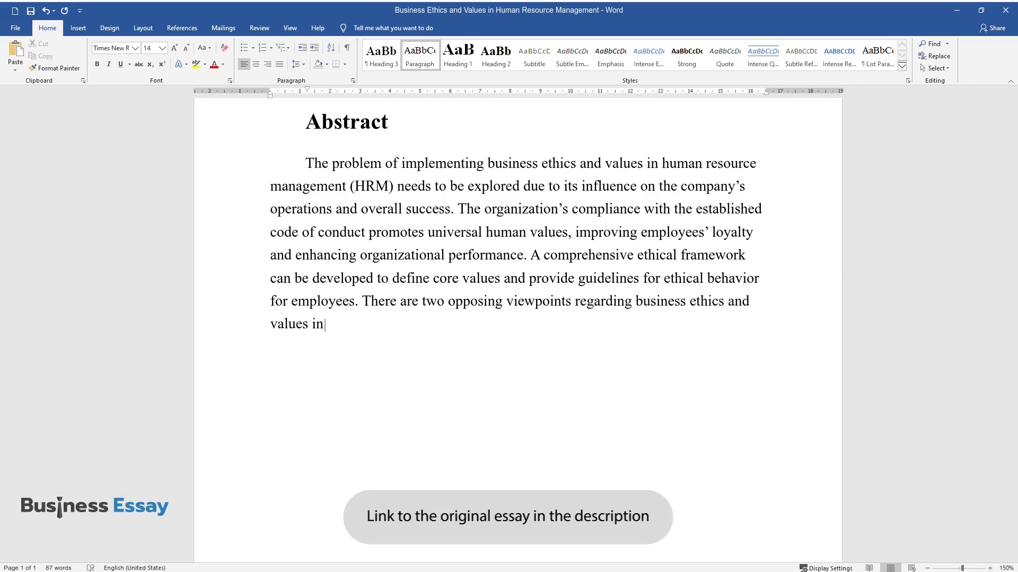
{"action": "type", "text": " HRM, where a company focuses on e"}
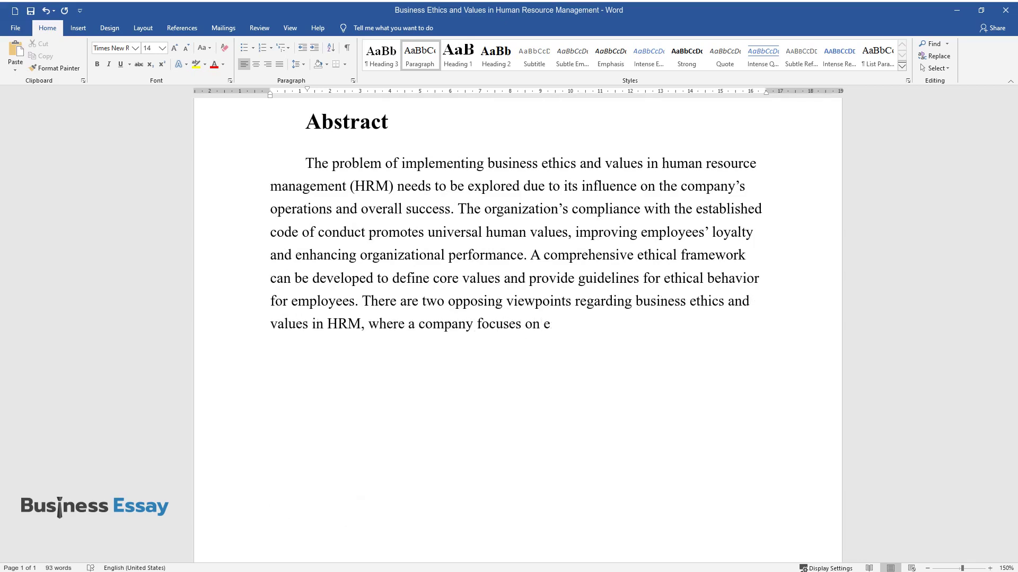
{"action": "type", "text": "ither ethical behavior orprofitab"}
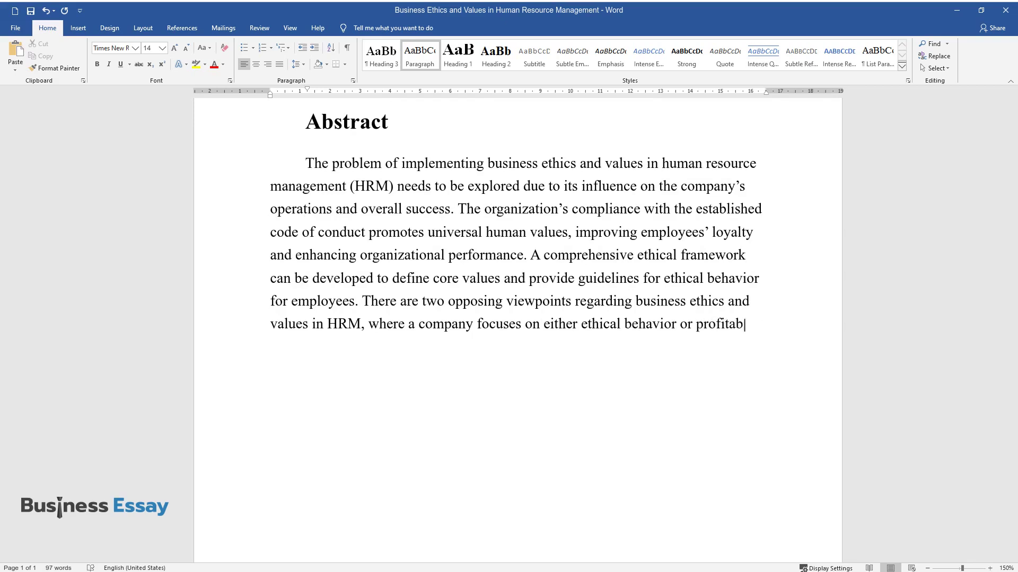
{"action": "type", "text": "ility. The former strategy is pref"}
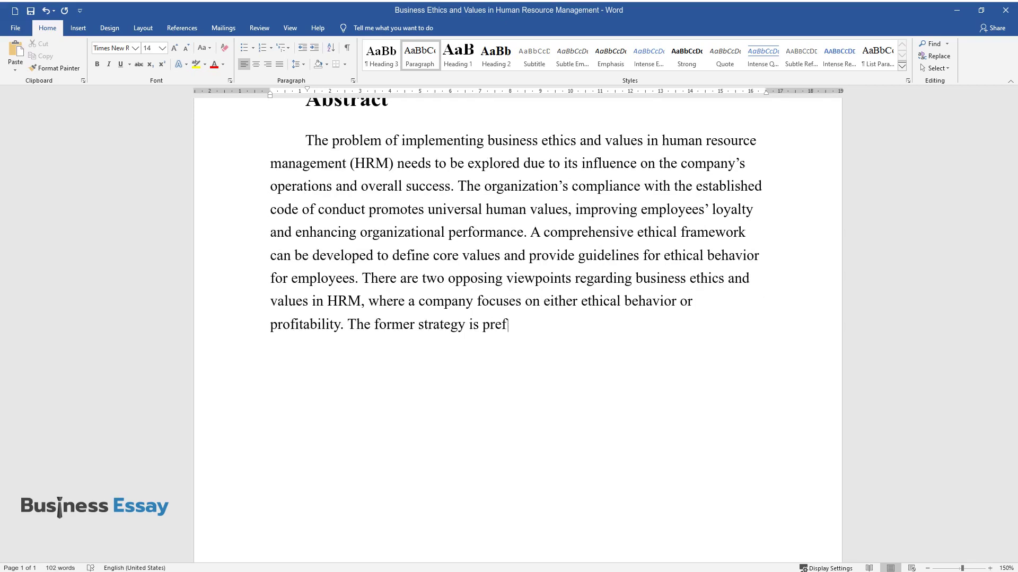
{"action": "type", "text": "organizations aiming at l"}
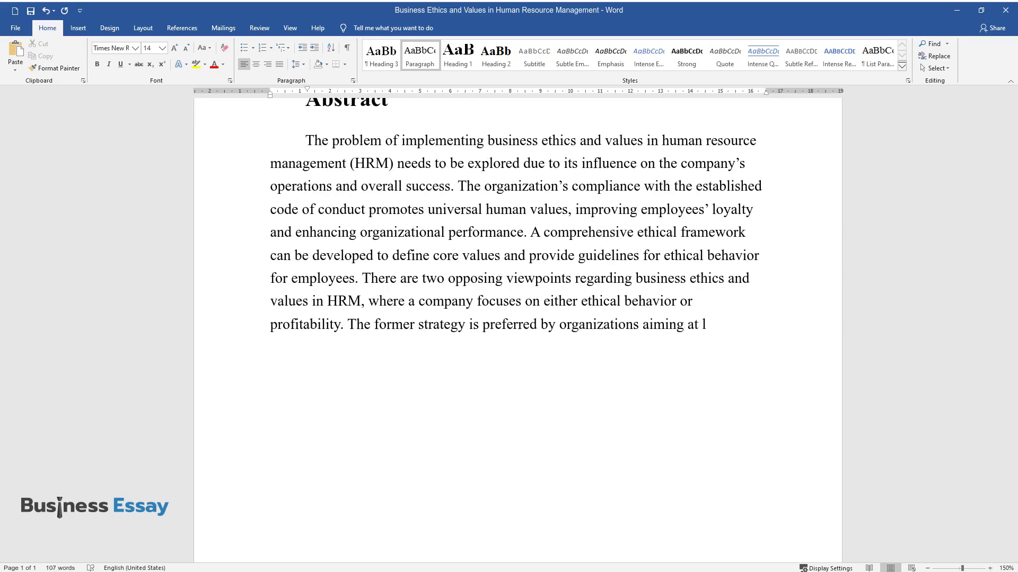
{"action": "type", "text": "ong-term"}
{"action": "type", "text": " while the latte"}
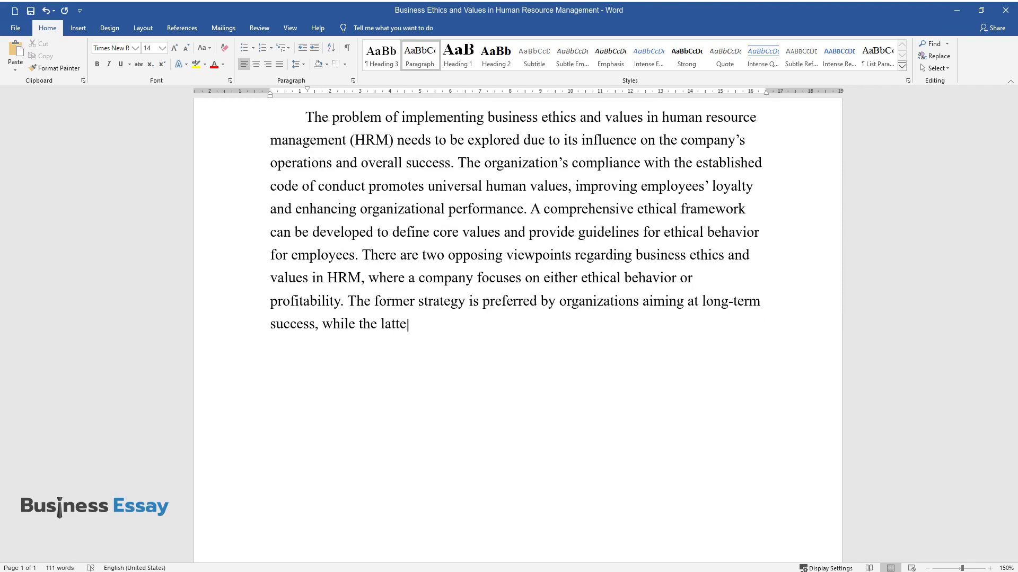
{"action": "type", "text": "r approach is typically implemente"}
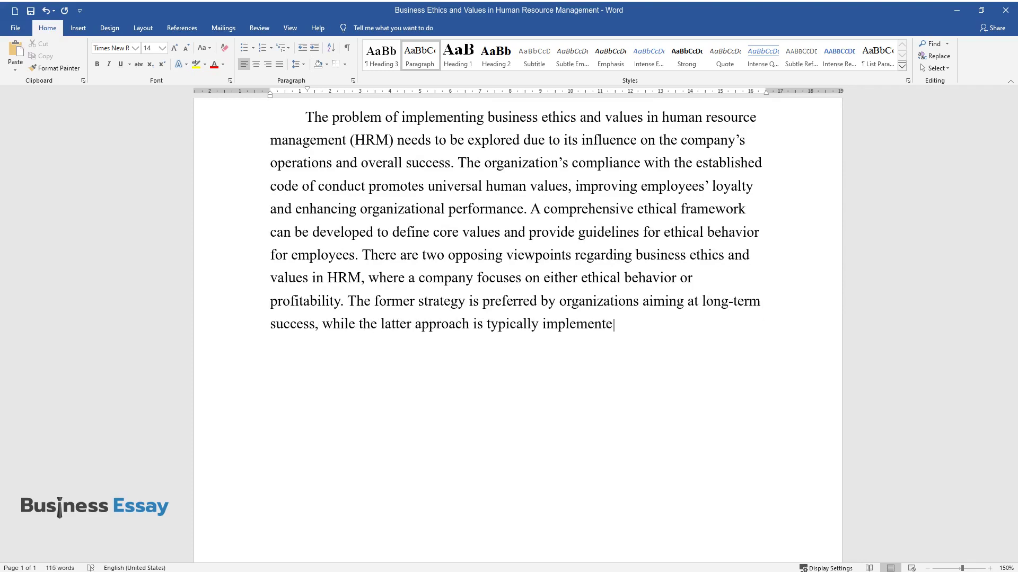
{"action": "type", "text": "ort-term"}
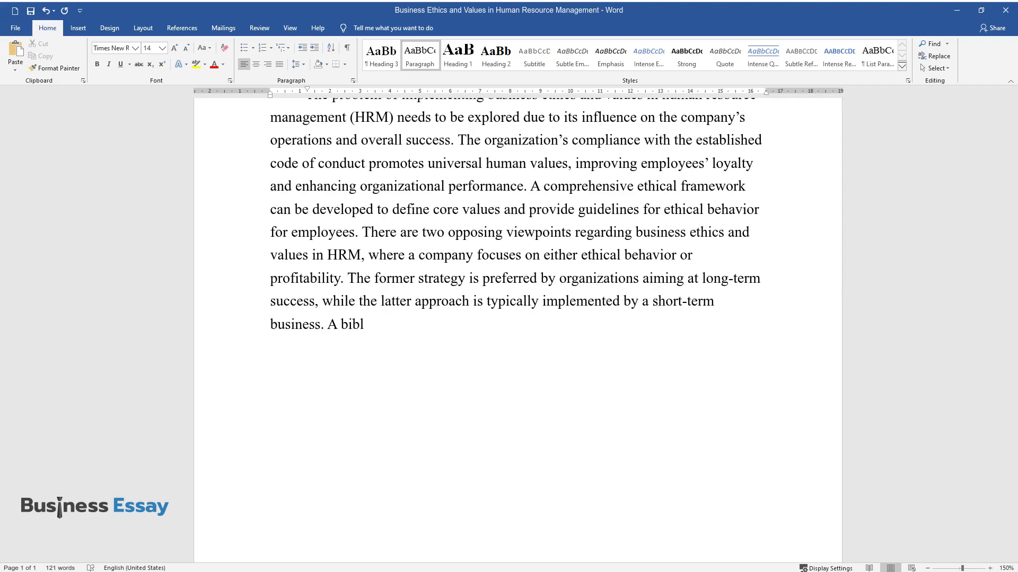
{"action": "type", "text": " businessical perspectiveon the issues rev"}
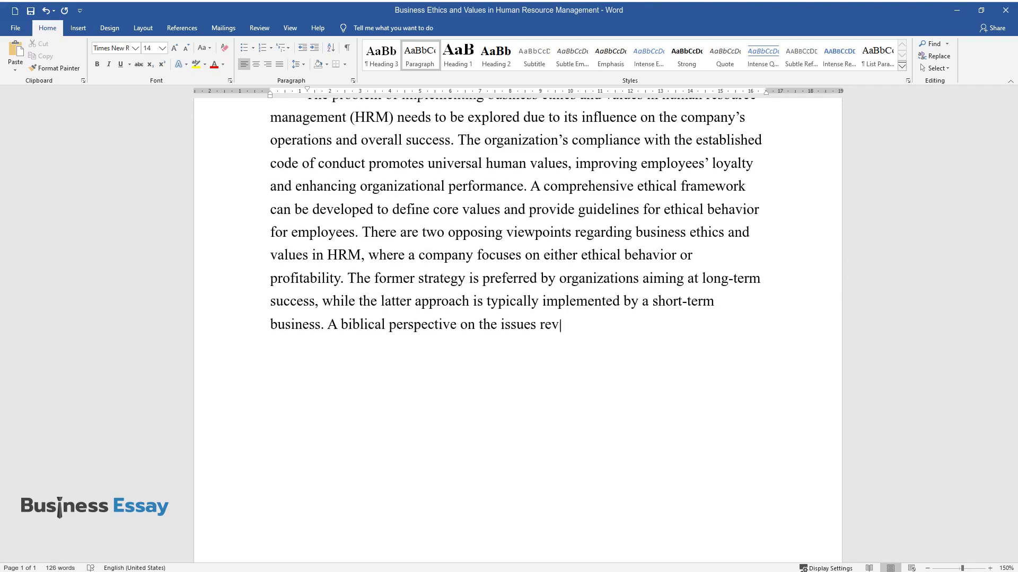
{"action": "type", "text": "eals the compliance of business et"}
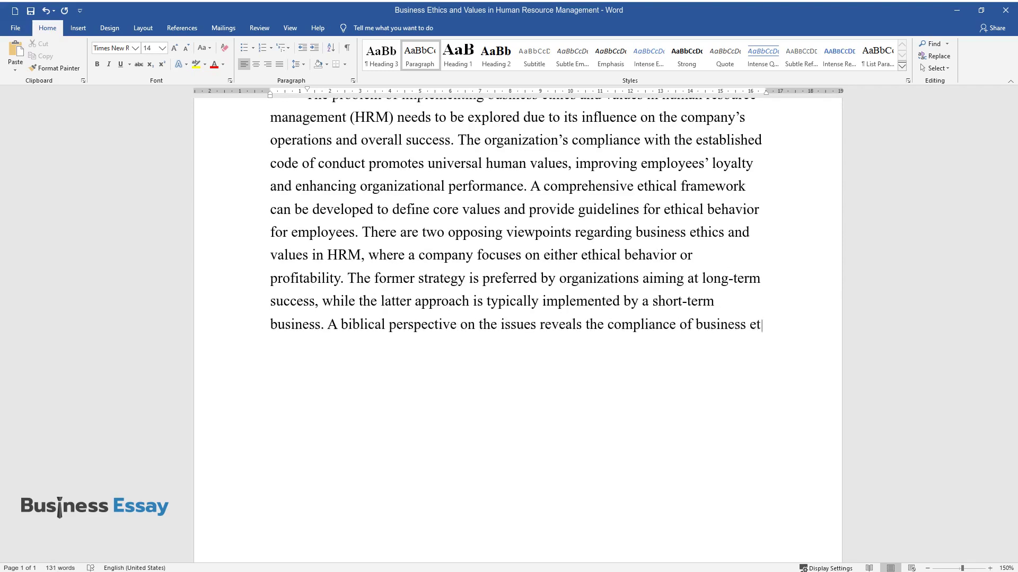
{"action": "type", "text": "hics with Christian values. Overal"}
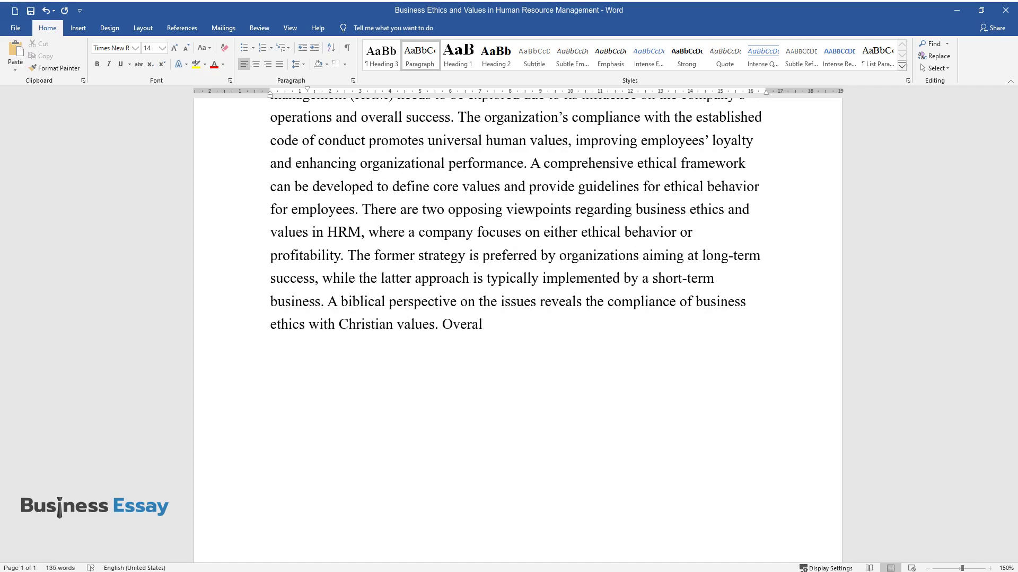
{"action": "type", "text": "l, the problem of business ethics"}
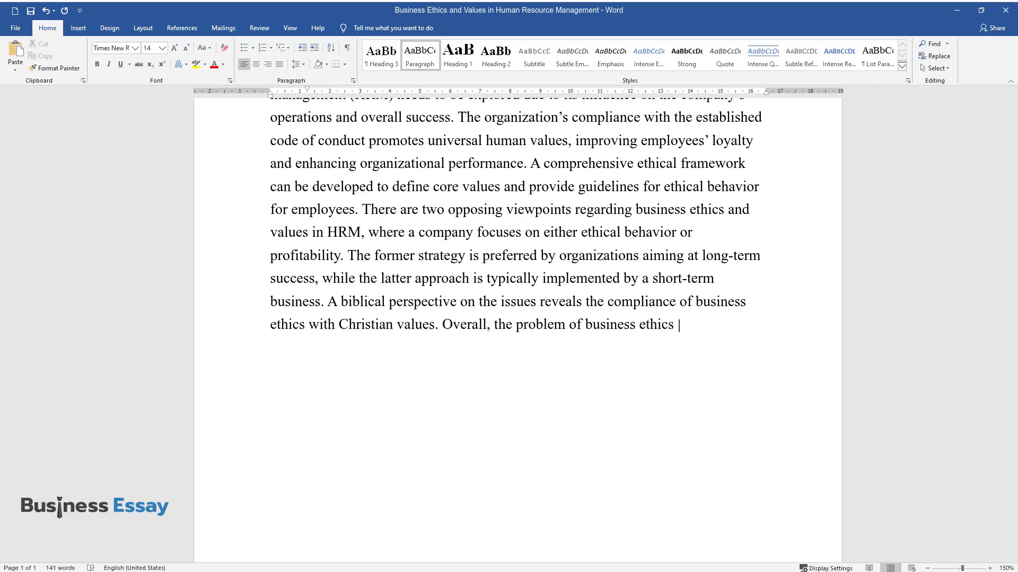
{"action": "type", "text": "and values in"}
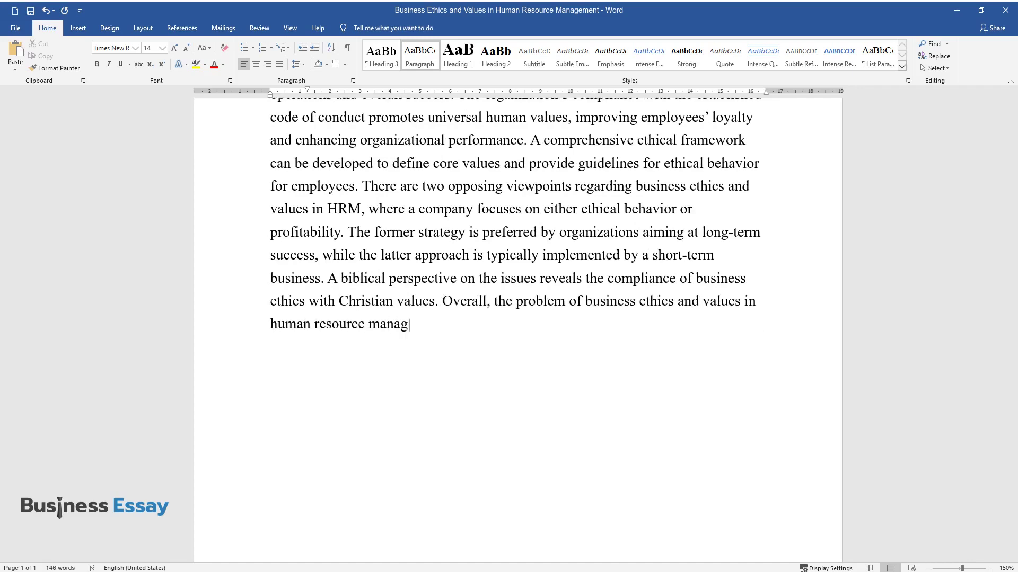
{"action": "type", "text": " human resource management plays a critical role in mod"}
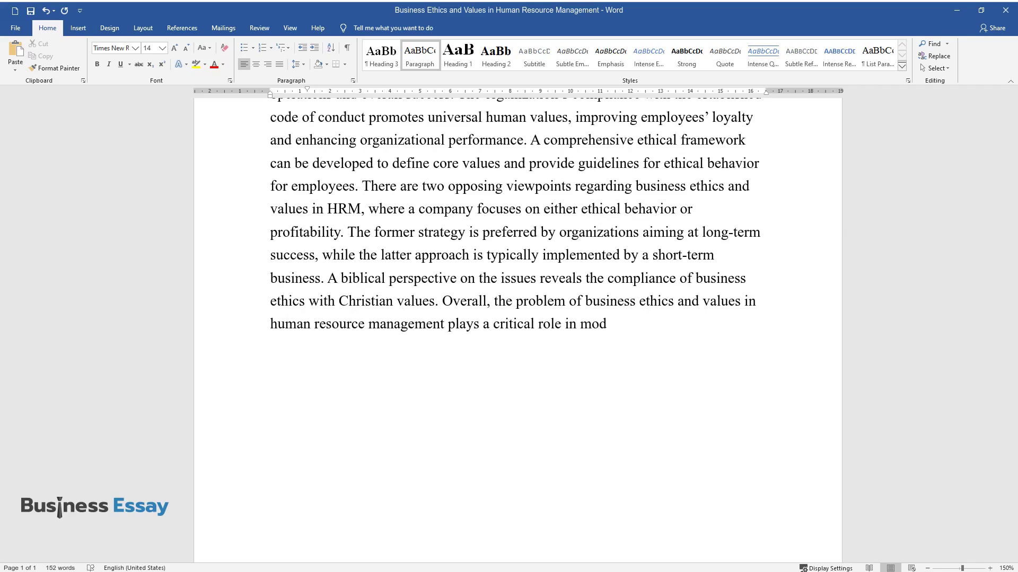
{"action": "type", "text": "ern public administration by defin"}
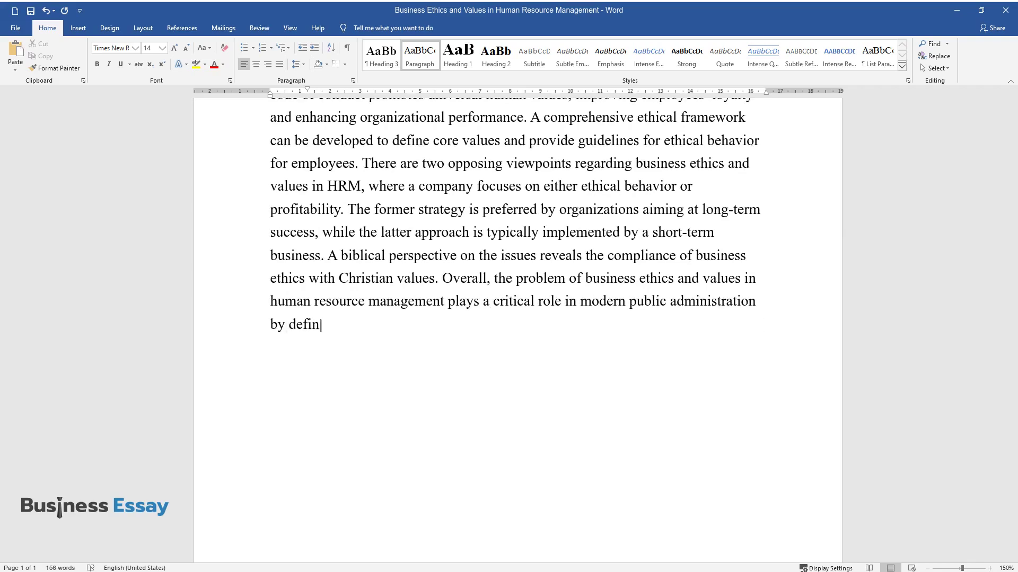
{"action": "type", "text": "ing the core processes and proced"}
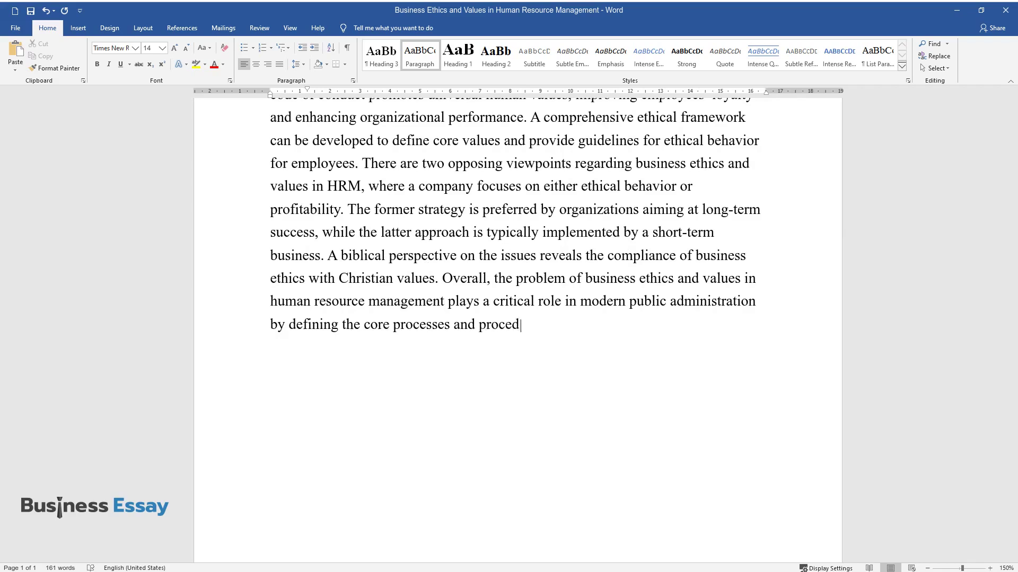
{"action": "type", "text": "ures of organizations."}
{"action": "key", "text": "Return"}
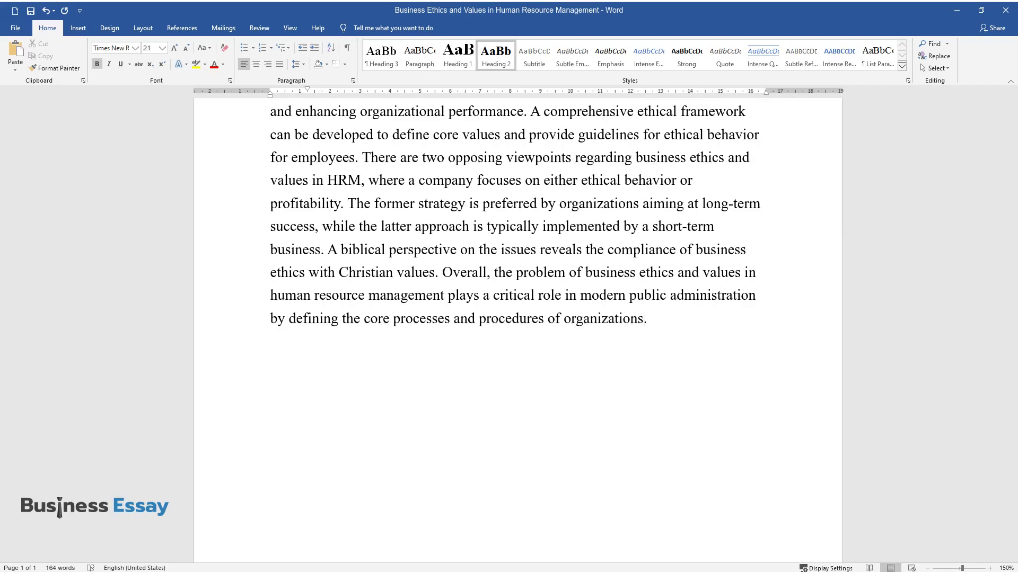
Add the 'Thesis' heading and a one-sentence thesis on implementing ethics to optimize operations
{"action": "type", "text": "Thesis"}
{"action": "key", "text": "Return"}
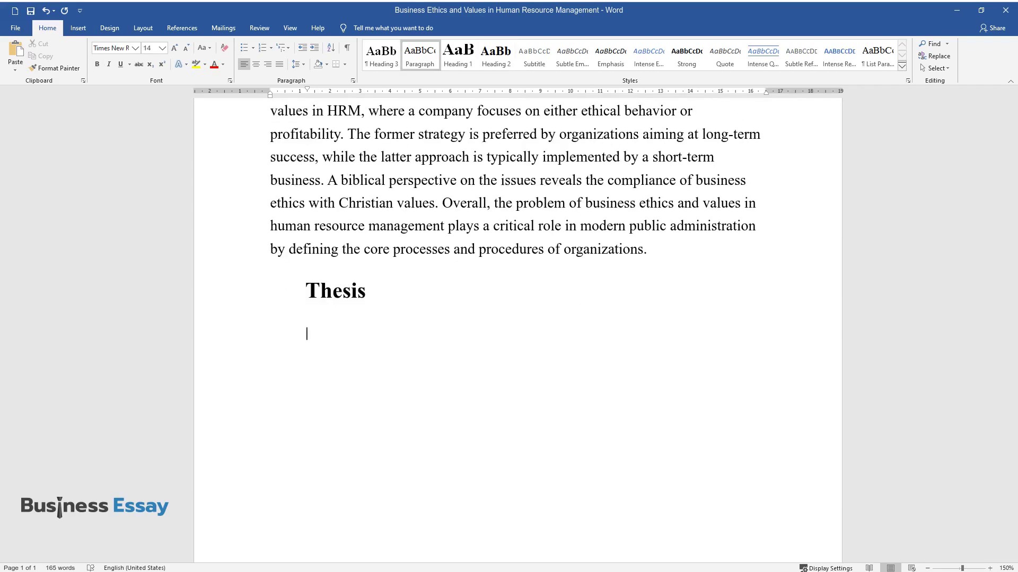
{"action": "type", "text": "In today'"}
{"action": "type", "text": " administr"}
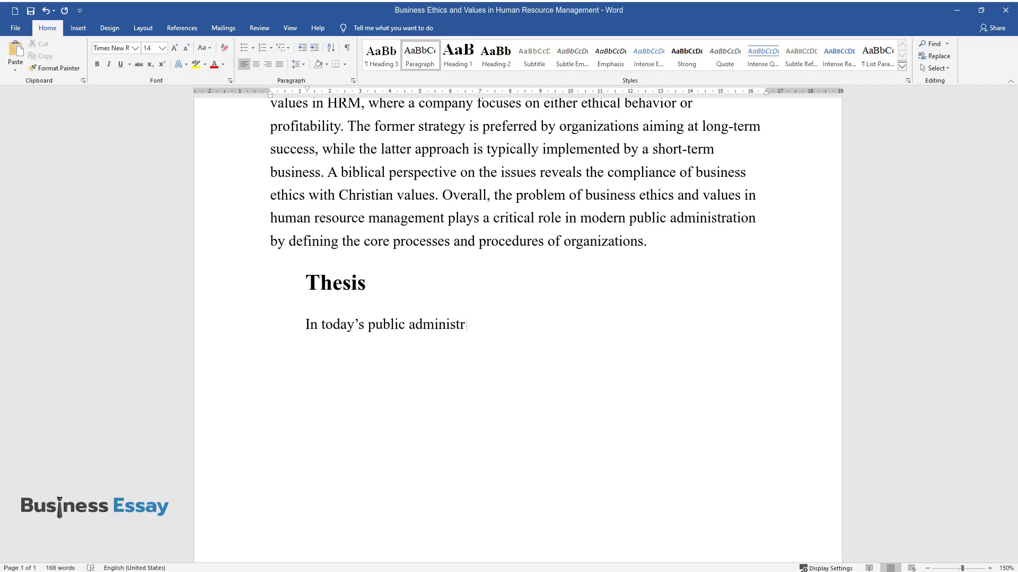
{"action": "type", "text": "ation, the problem of implementing"}
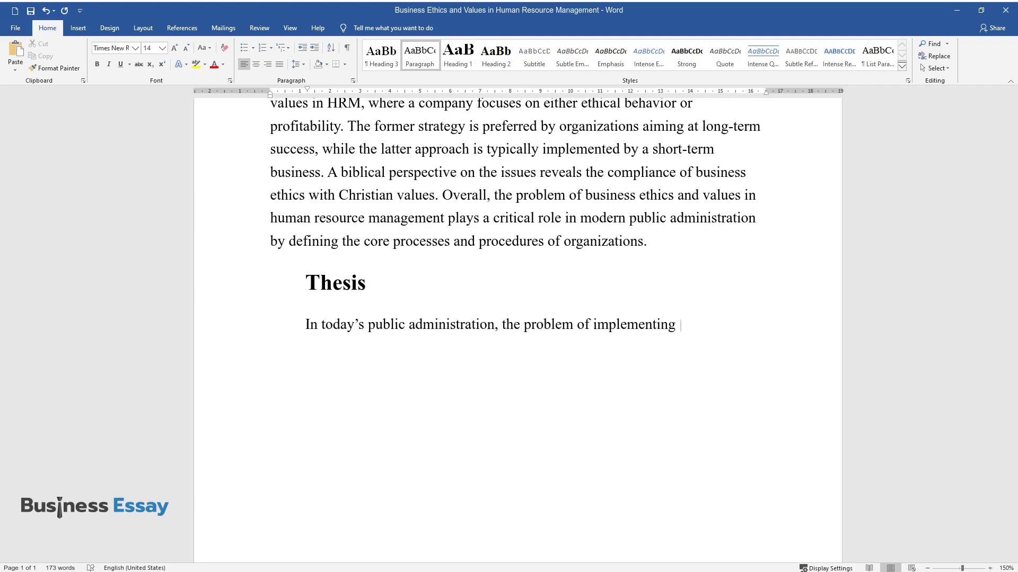
{"action": "type", "text": " business ethics and values within th"}
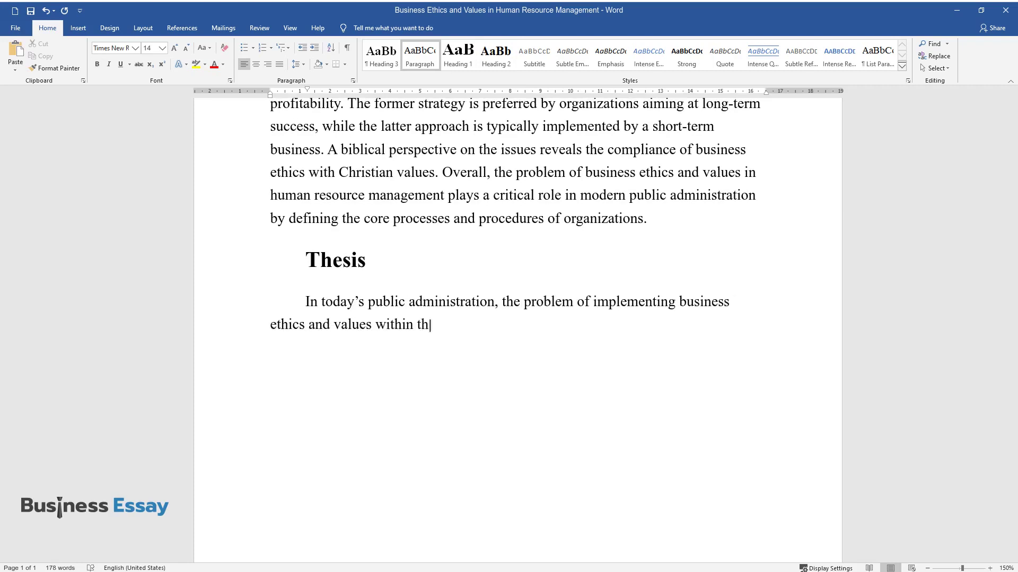
{"action": "type", "text": "e field of HR management is crucial"}
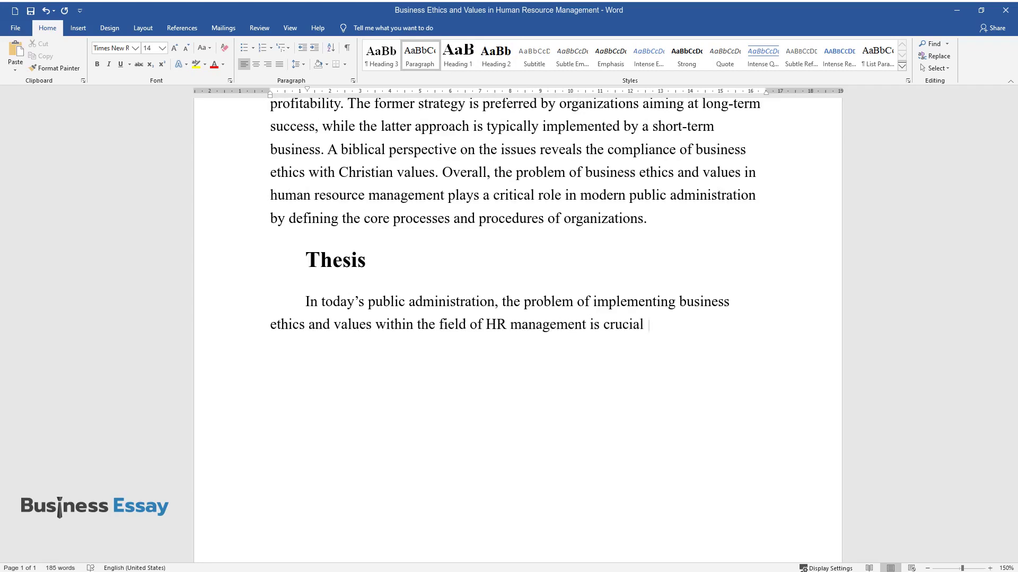
{"action": "type", "text": "to address to optimize the company'"}
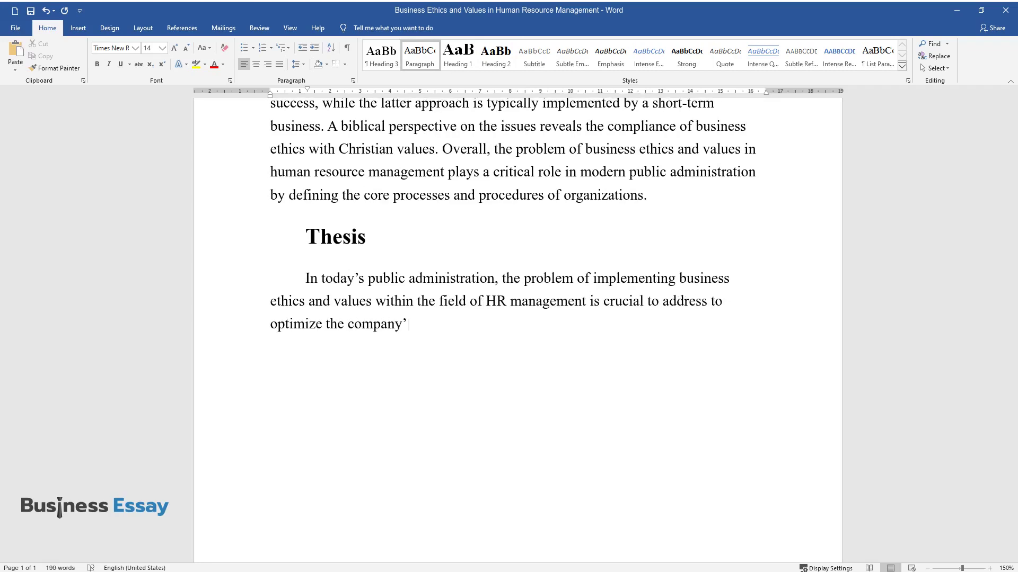
{"action": "type", "text": "s operations and performance."}
{"action": "key", "text": "Return"}
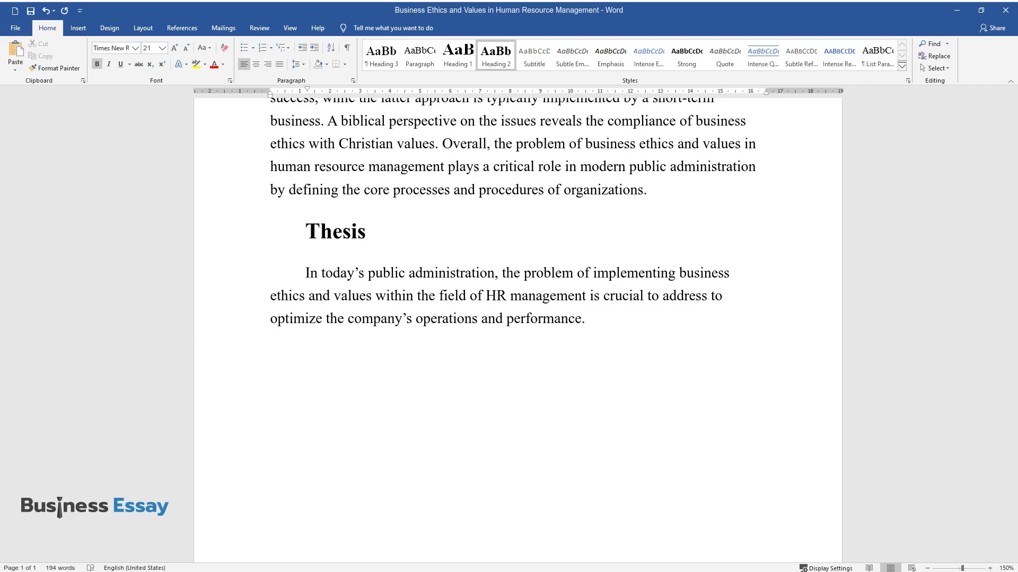
Add the 'Background' heading and 'The Importance of Business Ethics and Values in HRM' subheading, then start its paragraph
{"action": "type", "text": "Background"}
{"action": "key", "text": "Return"}
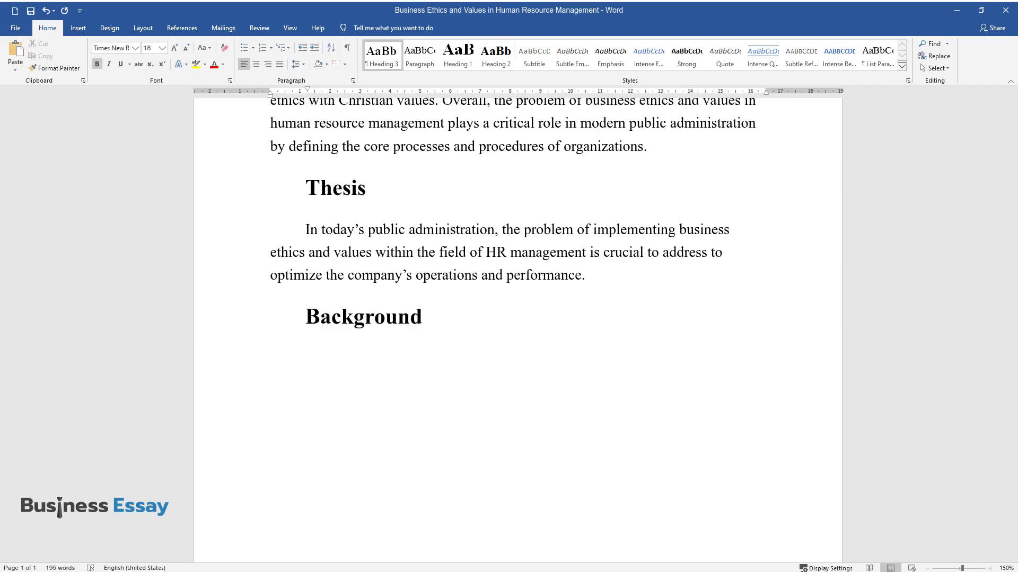
{"action": "type", "text": "The Importance"}
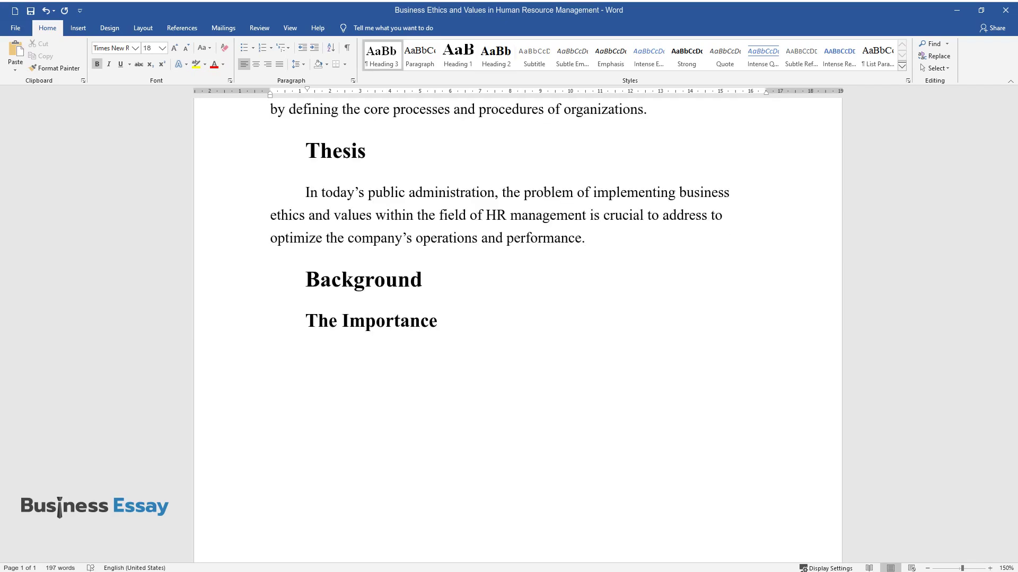
{"action": "type", "text": " of Business Ethics and Va"}
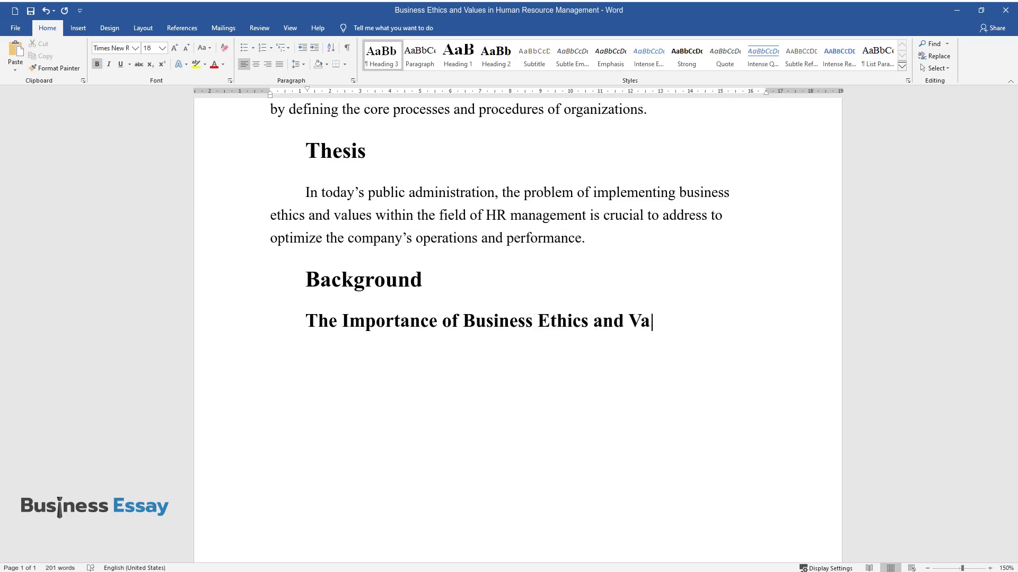
{"action": "type", "text": "lues in HRM"}
{"action": "key", "text": "Return"}
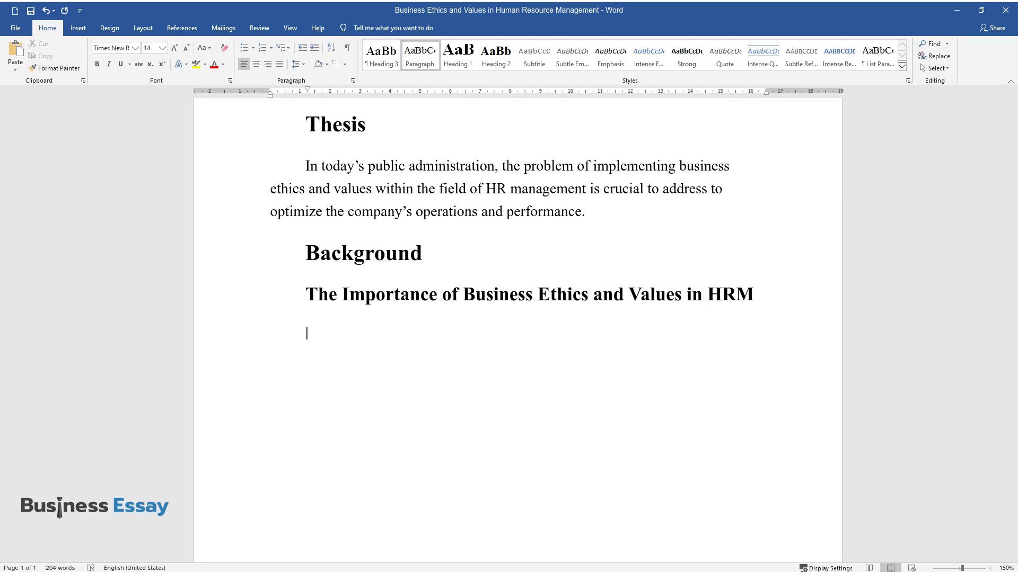
{"action": "type", "text": "Business ethics and values are of g"}
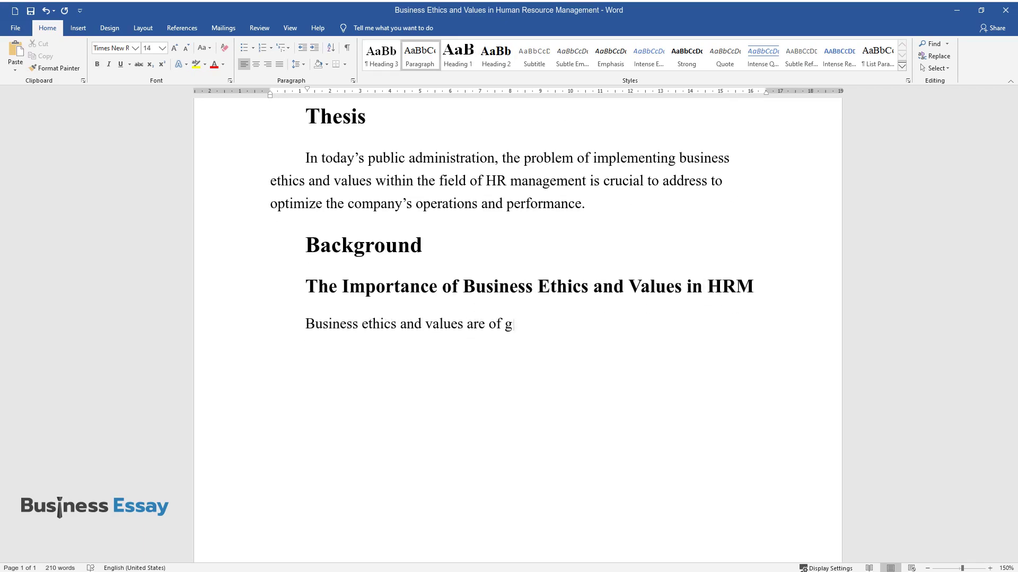
{"action": "type", "text": "reat importance to any organization."}
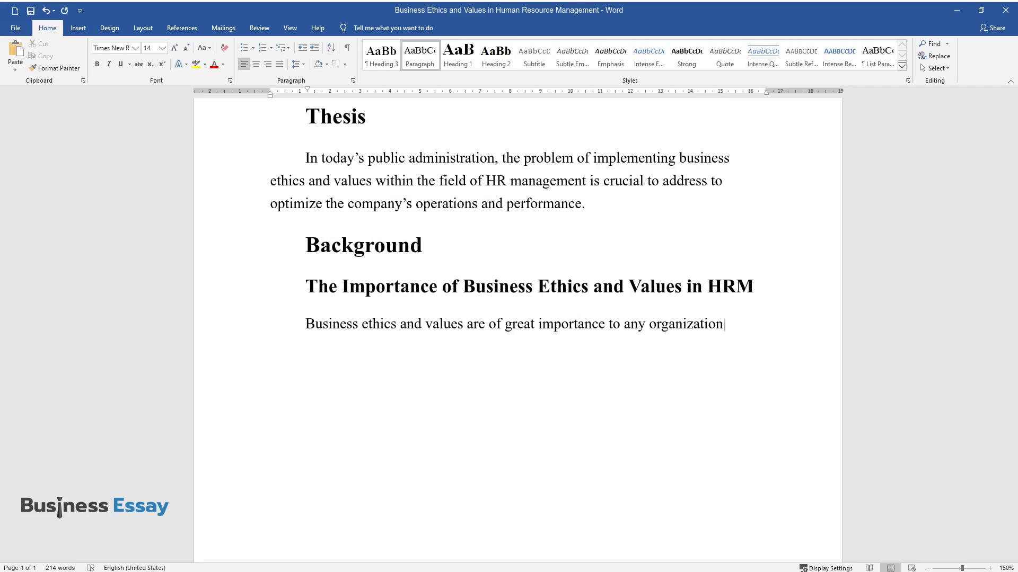
{"action": "type", "text": " Corporate culture has a significa"}
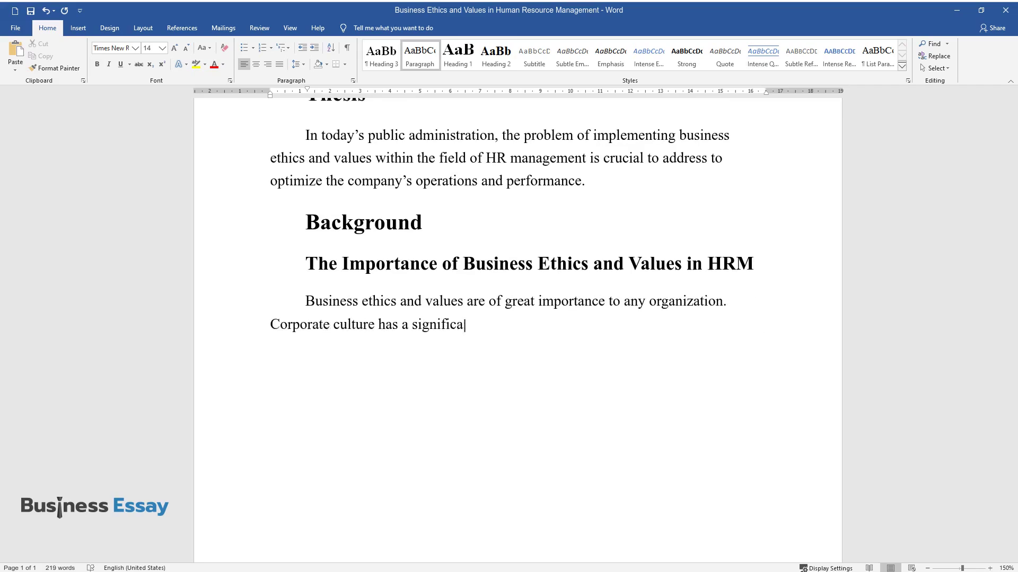
{"action": "type", "text": "behavior of employ"}
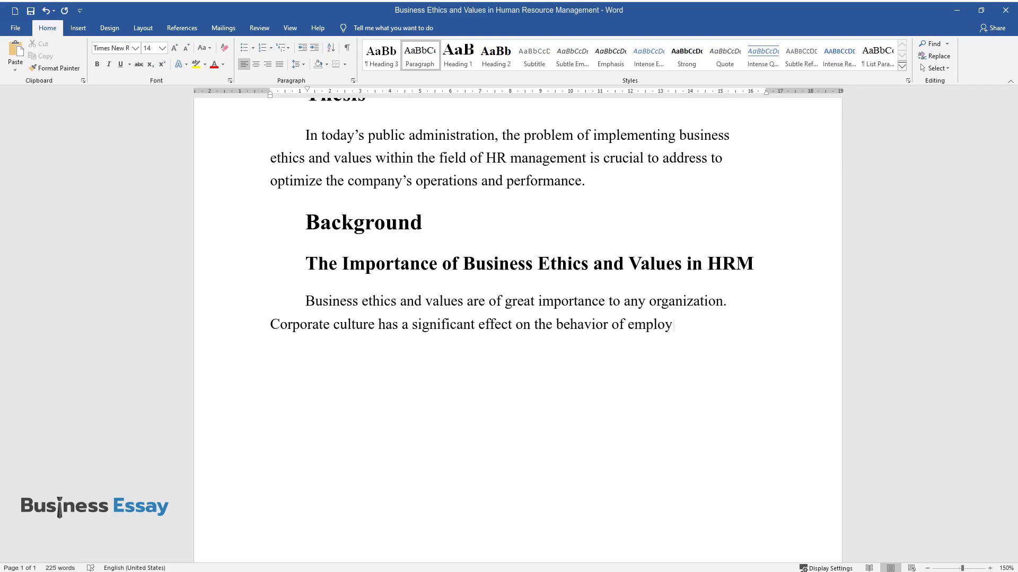
{"action": "type", "text": "ees and the overall company's perfo"}
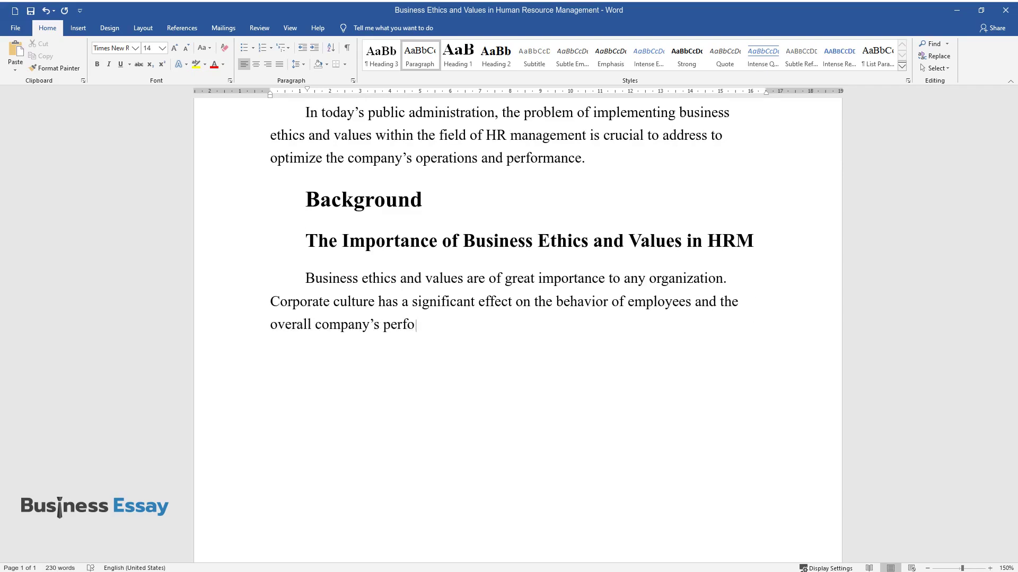
{"action": "type", "text": "rmance. In today's public administr"}
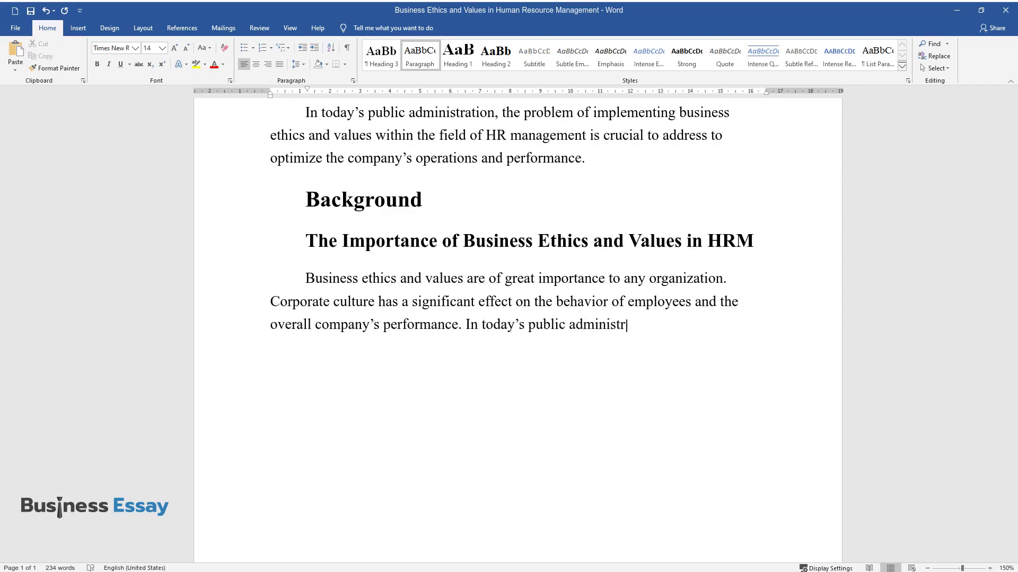
{"action": "type", "text": "usiness ethics"}
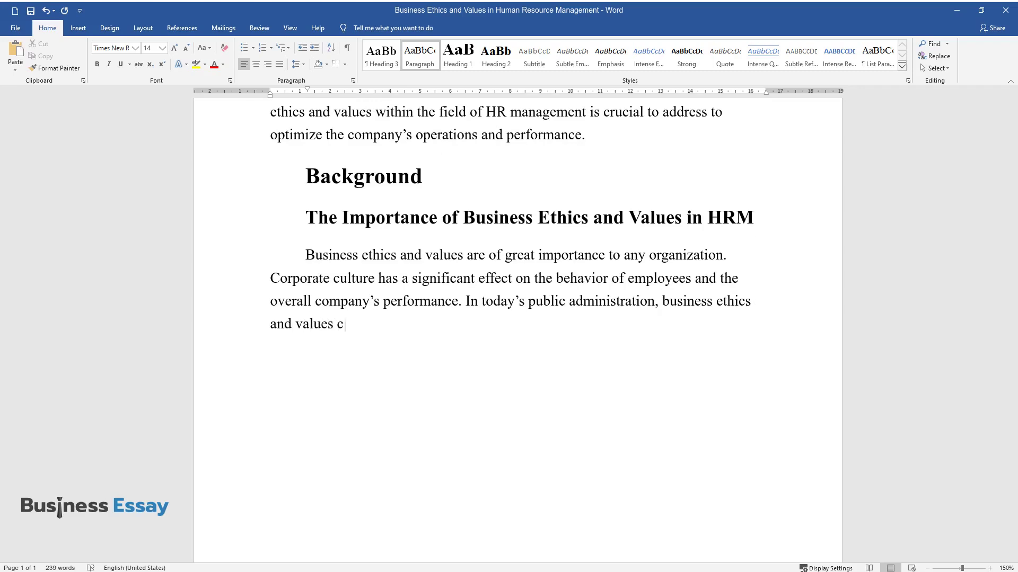
{"action": "type", "text": " and values constitute a problem withinthe fiel"}
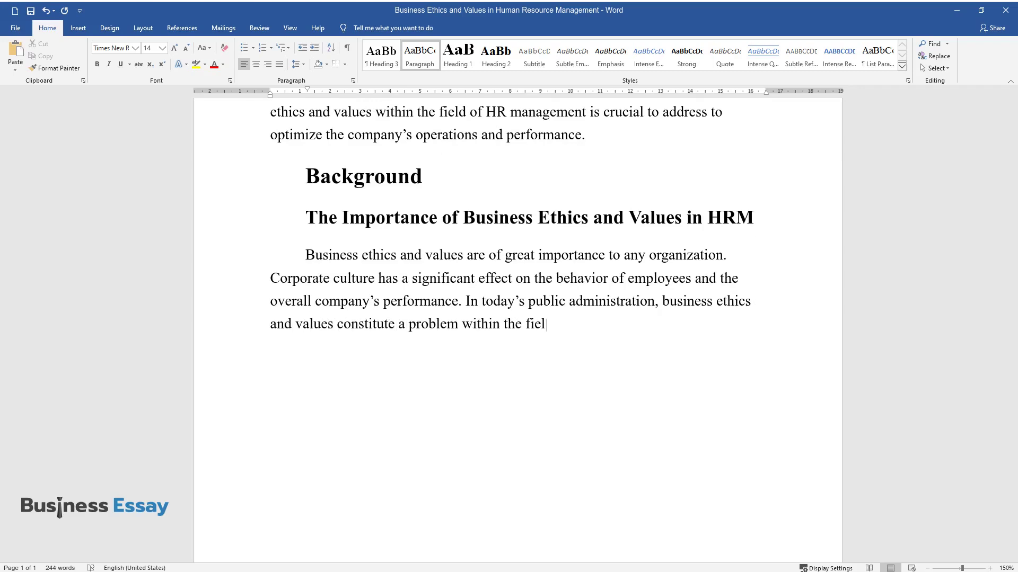
{"action": "type", "text": "d of human resource management as p"}
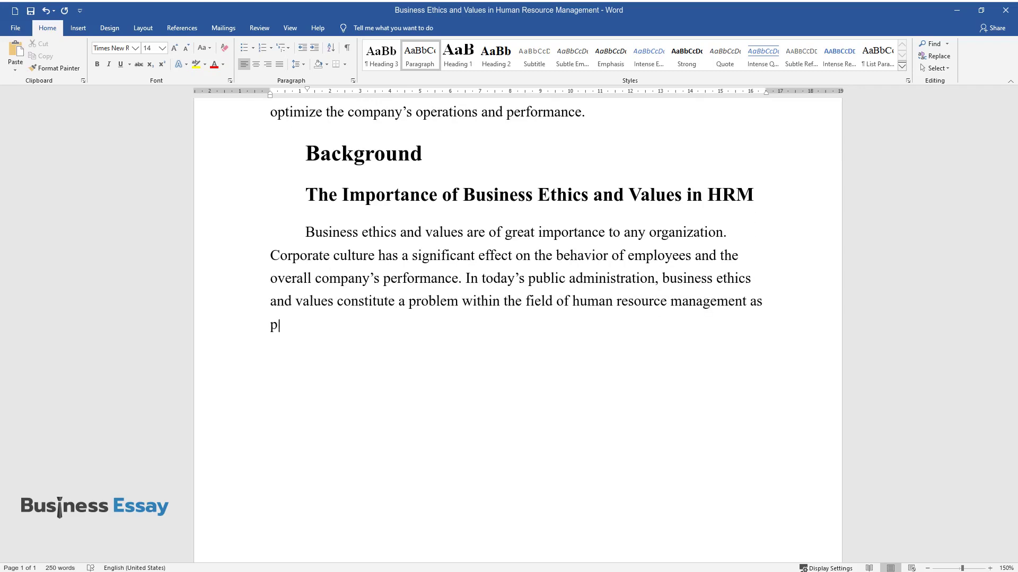
{"action": "type", "text": "ublic and privatecompanies struggl"}
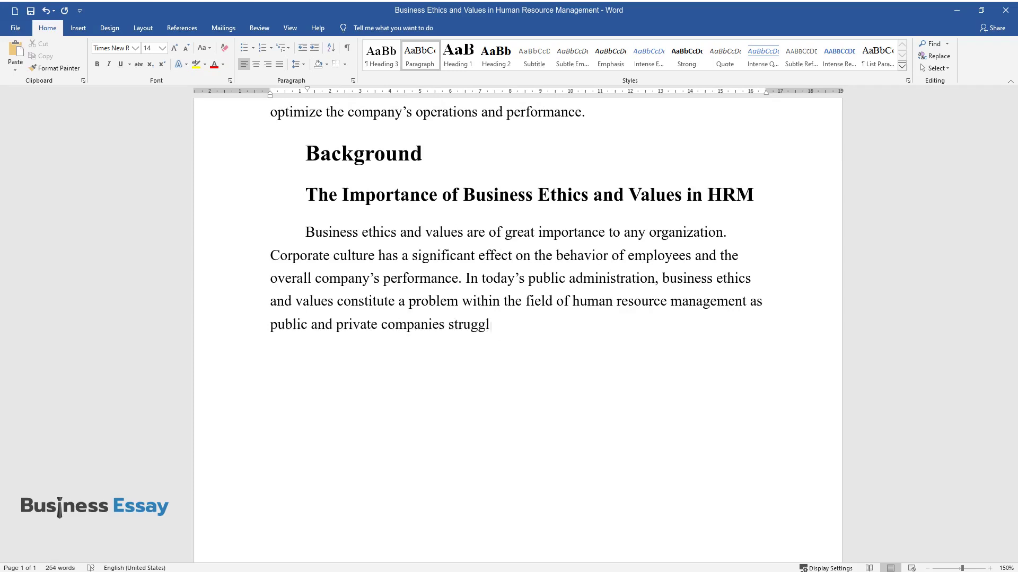
{"action": "type", "text": "e with implementing and adhering to "}
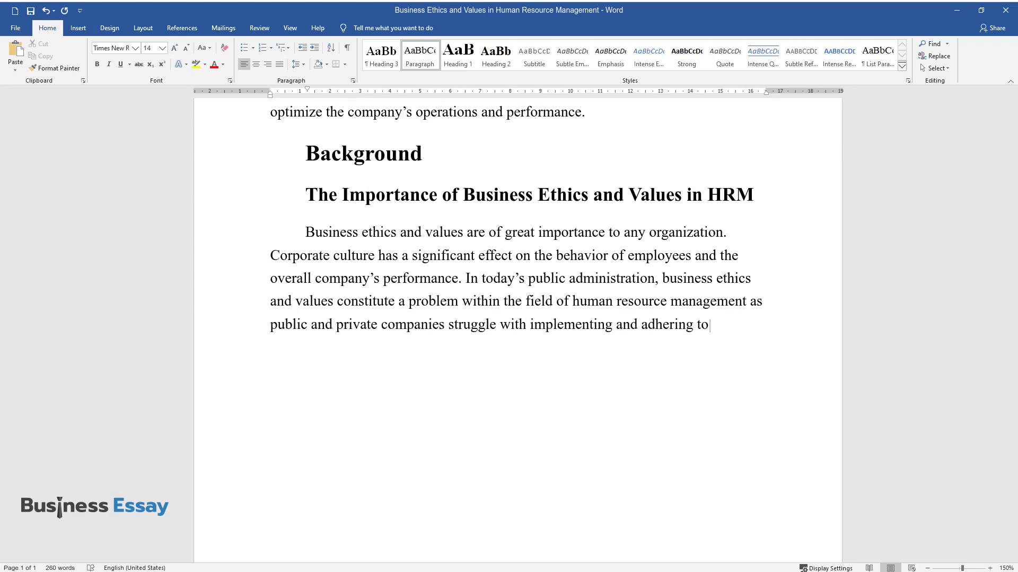
{"action": "type", "text": "the code of condu"}
{"action": "type", "text": "ime, research sho"}
{"action": "type", "text": "ws that compliance"}
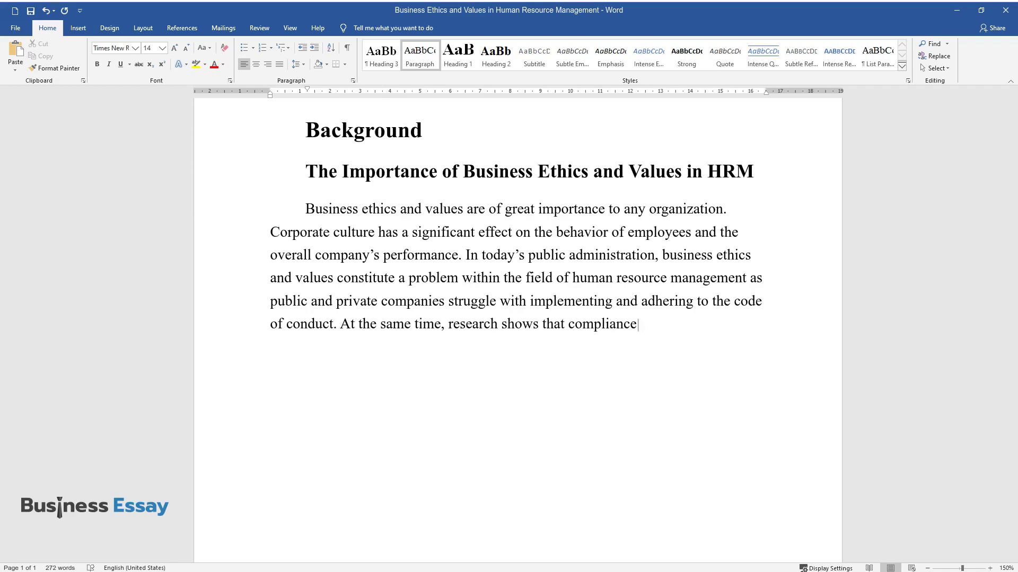
{"action": "type", "text": " with the ethics o"}
{"action": "type", "text": "f business relatio"}
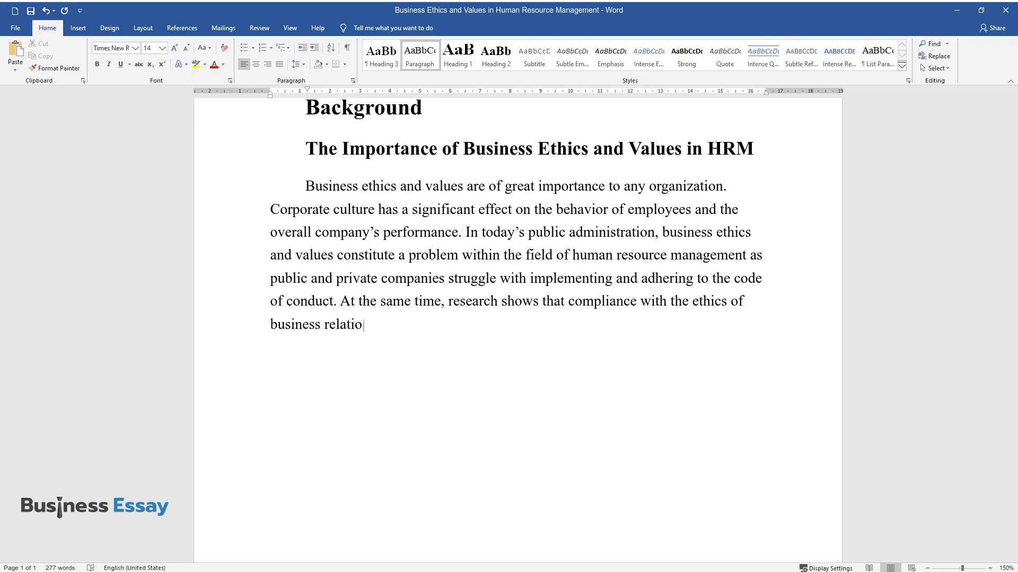
{"action": "type", "text": "main criteria for"}
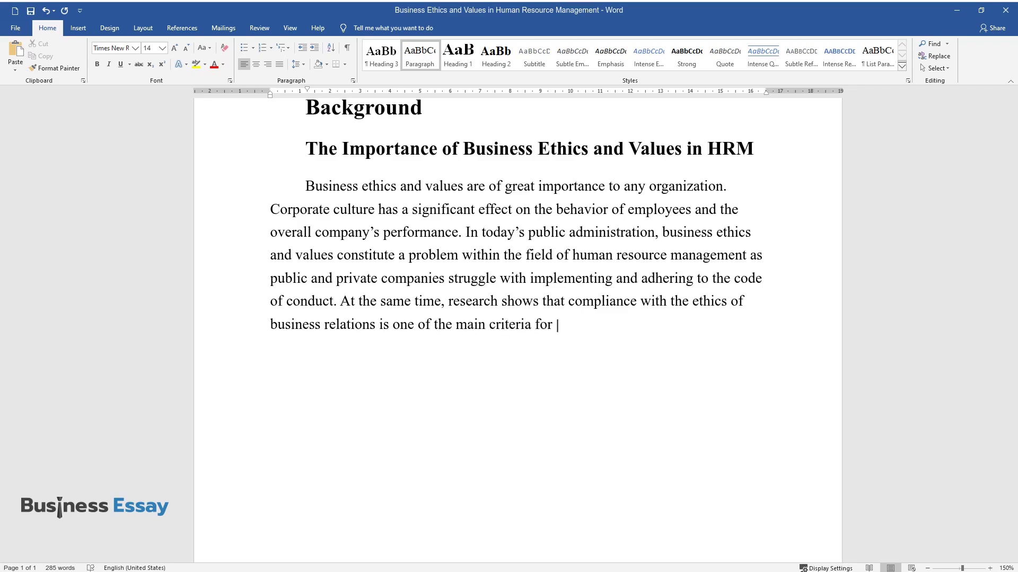
{"action": "type", "text": "g the professionalism of bo"}
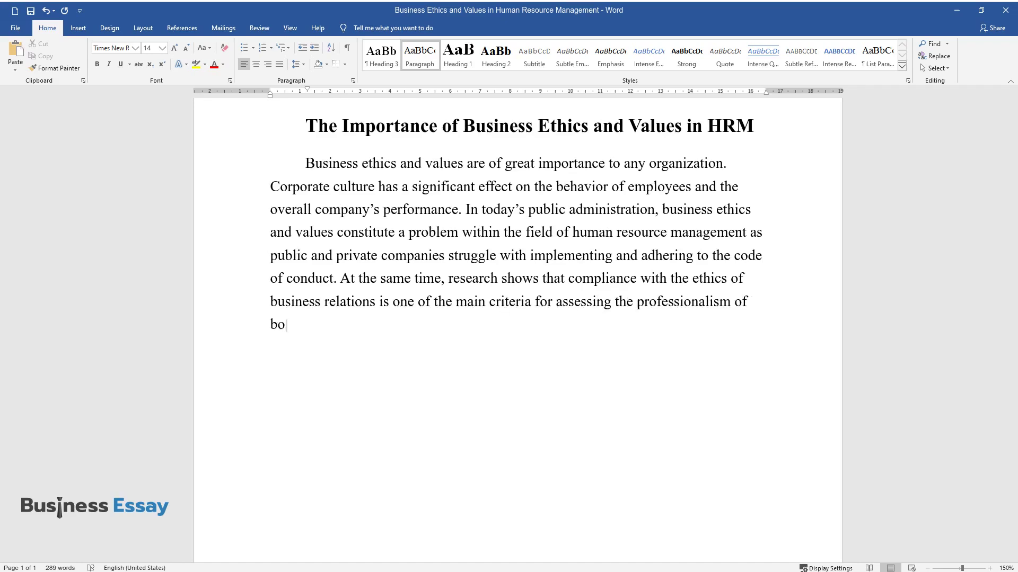
{"action": "type", "text": "dividual employee and the o"}
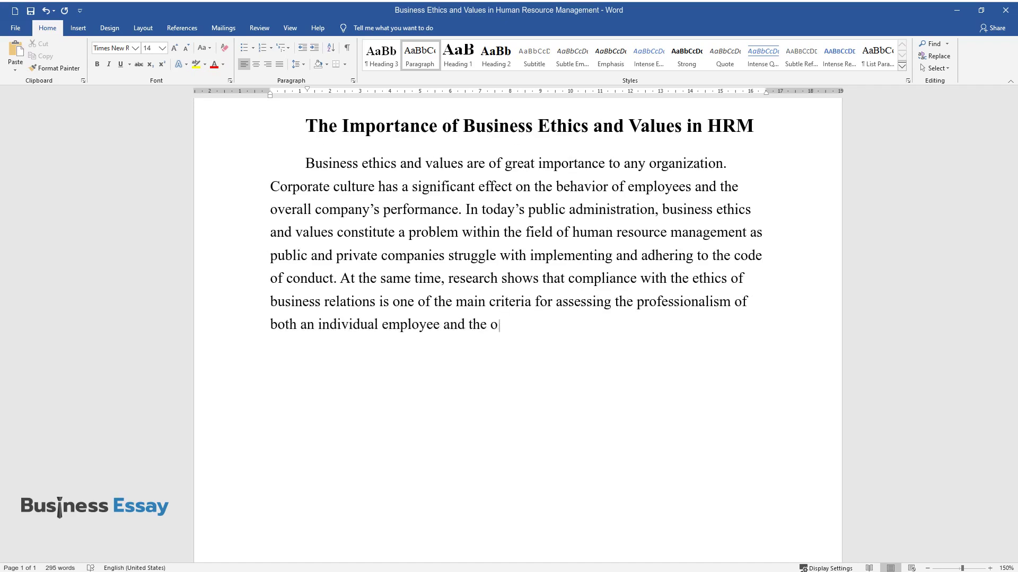
{"action": "type", "text": "rganization as a whole. The compete"}
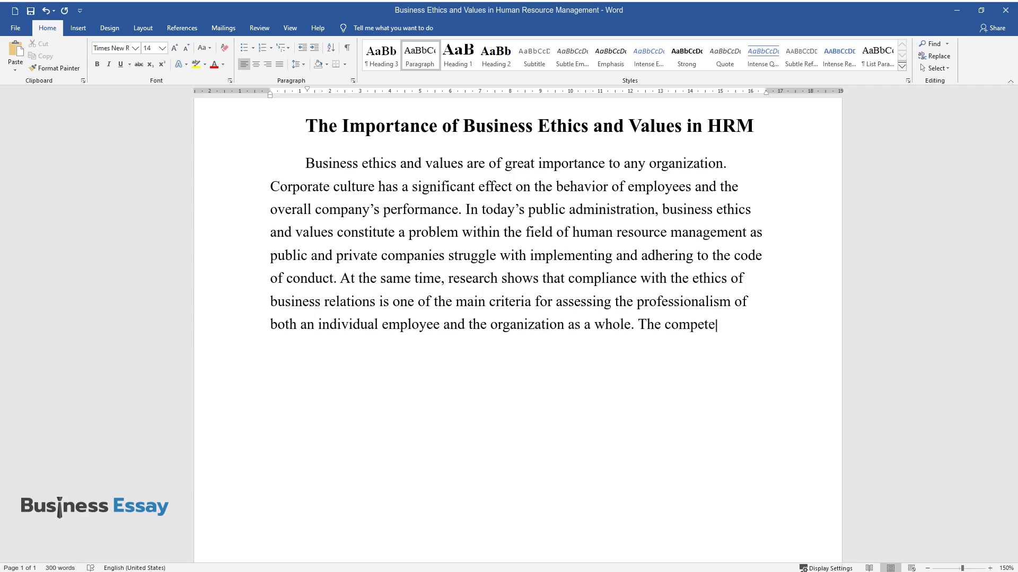
{"action": "type", "text": "ny worker involves the obse"}
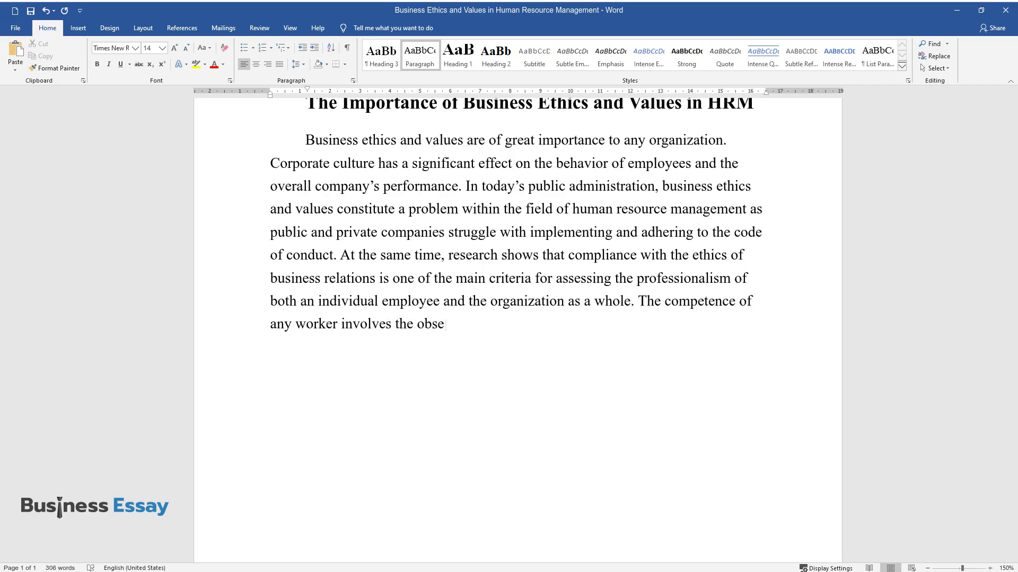
{"action": "type", "text": "rvance of ethicalnorms in communic"}
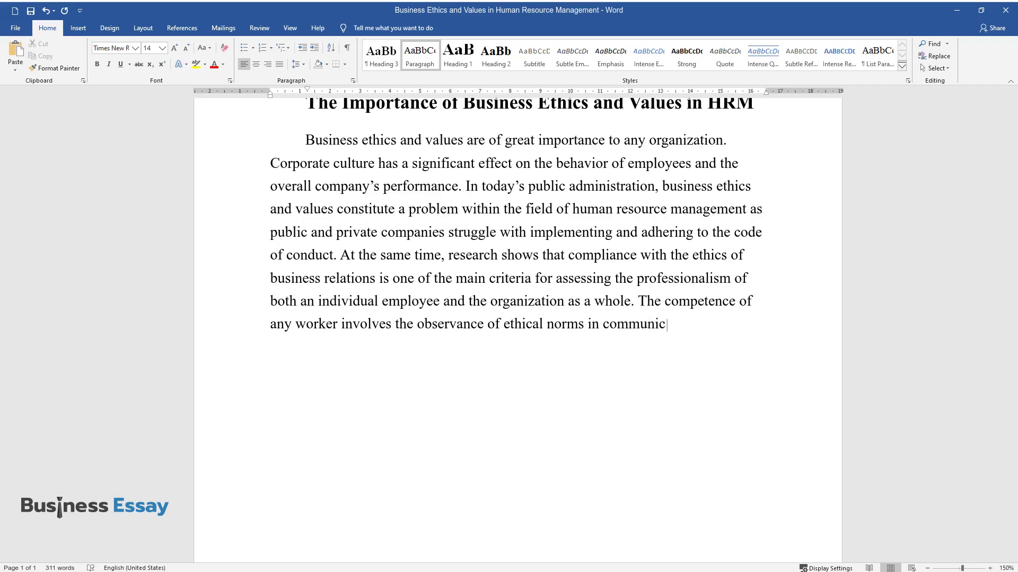
{"action": "type", "text": "ation with colleagues, subordinates"}
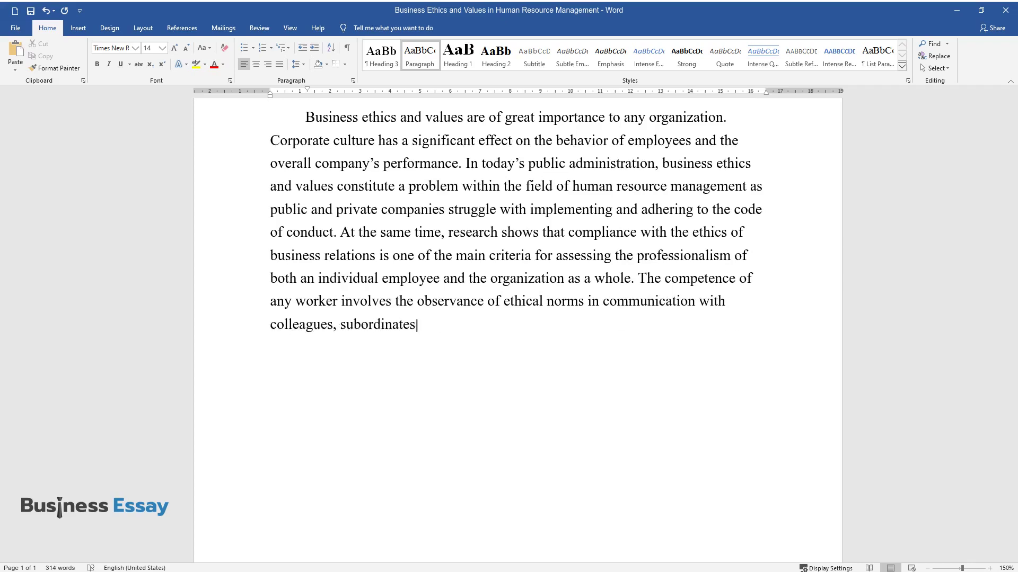
{"action": "type", "text": ", and partners."}
Start a second paragraph on ethical standards centered on universal human values
{"action": "key", "text": "Return"}
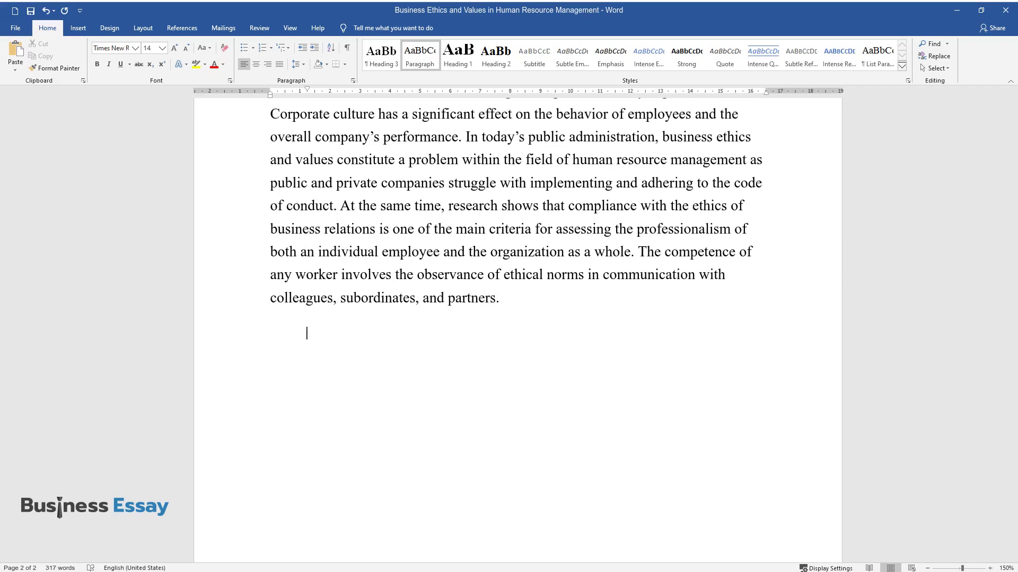
{"action": "type", "text": "Ethical standards of busines"}
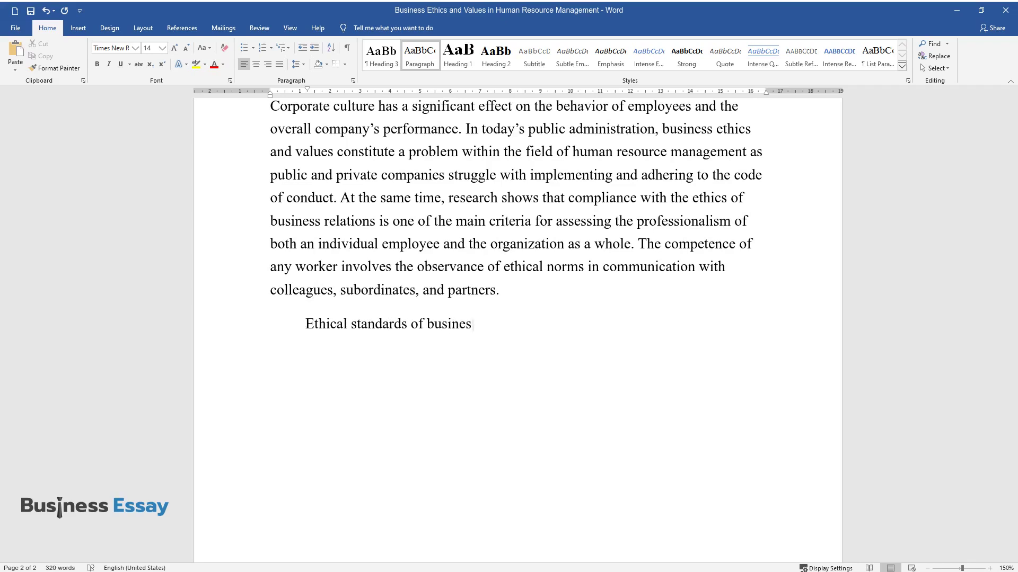
{"action": "type", "text": "s relations are centered around universal"}
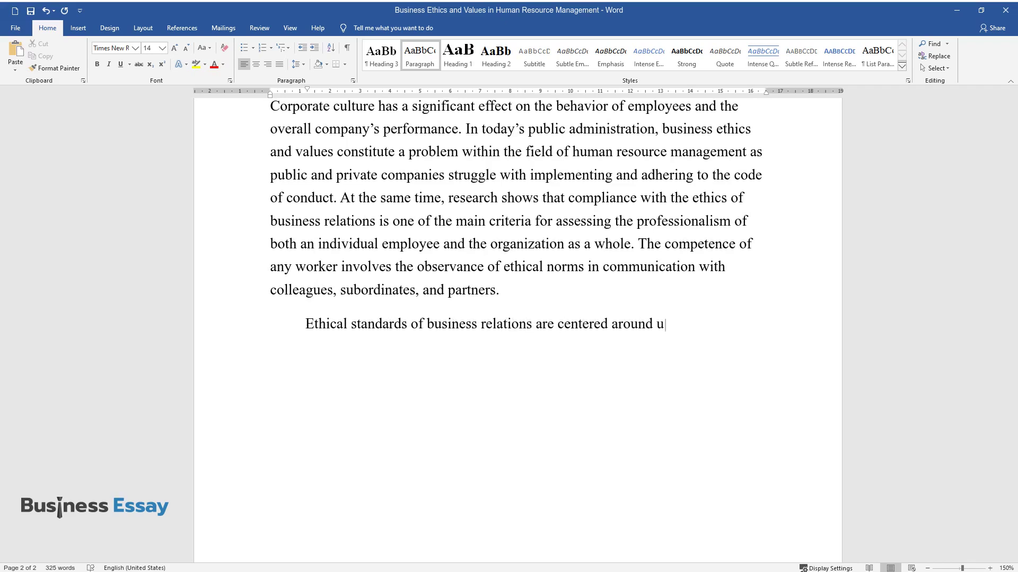
{"action": "type", "text": " human values, norms,"}
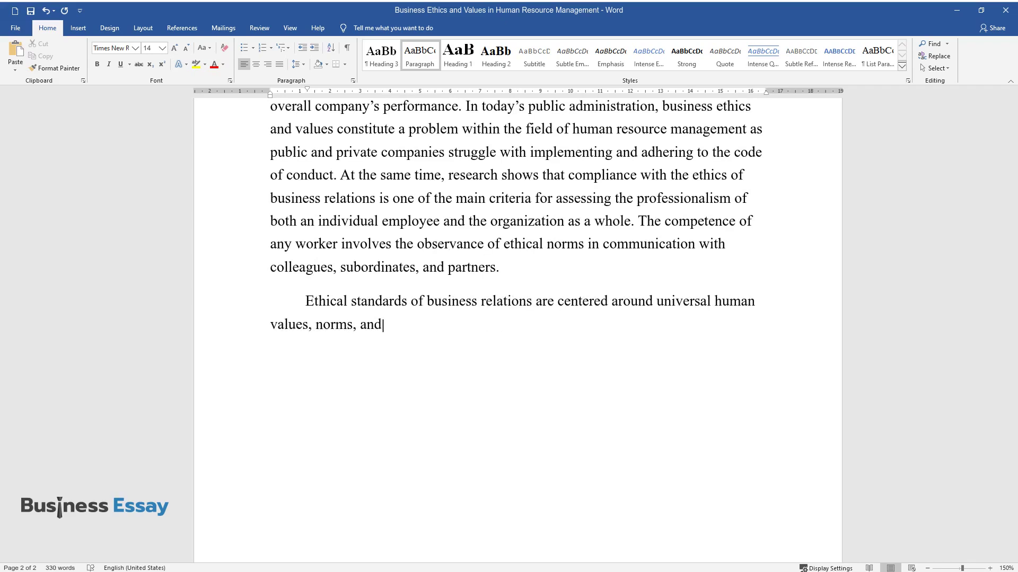
{"action": "type", "text": " and rules. Managers need to know that"}
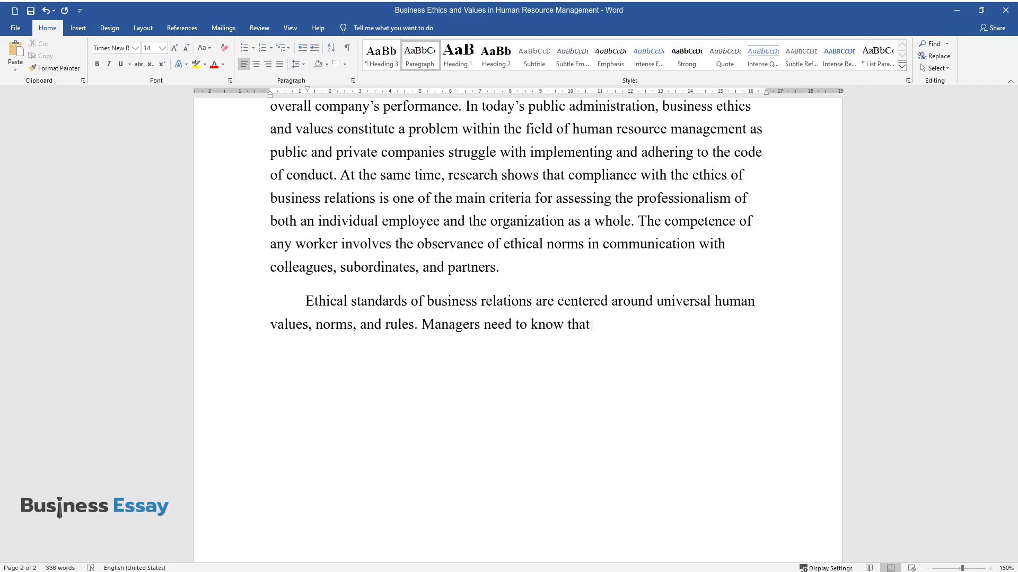
{"action": "type", "text": " the success of the entire organi"}
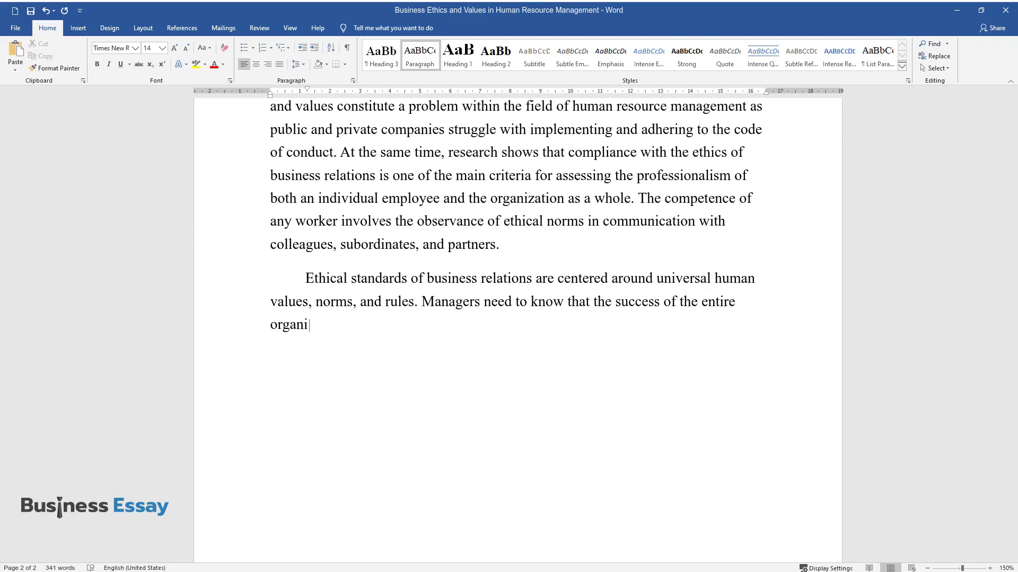
{"action": "type", "text": "zation depends on its ability to "}
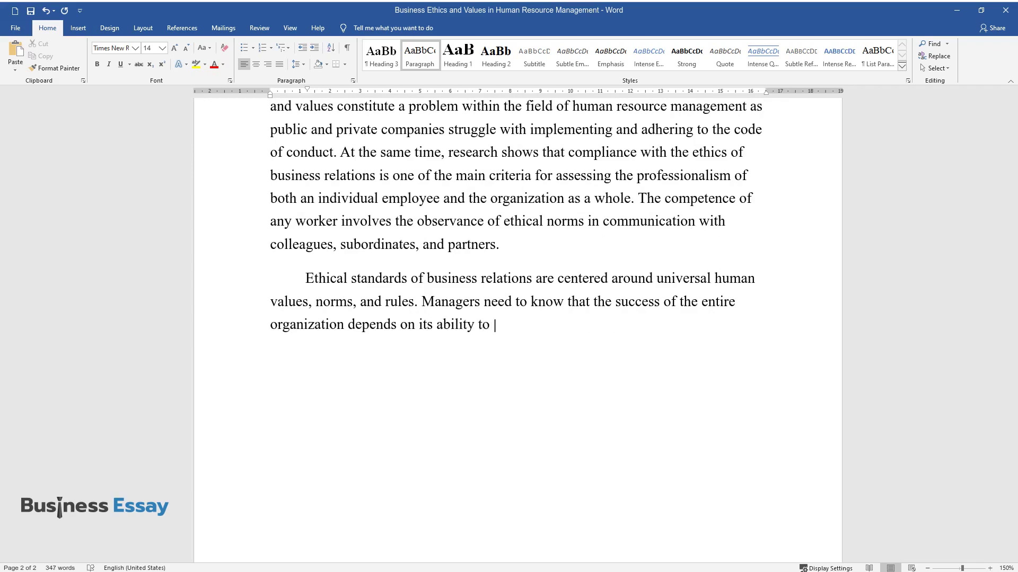
{"action": "type", "text": "establish and adhere to its core values. The main task of management in thi"}
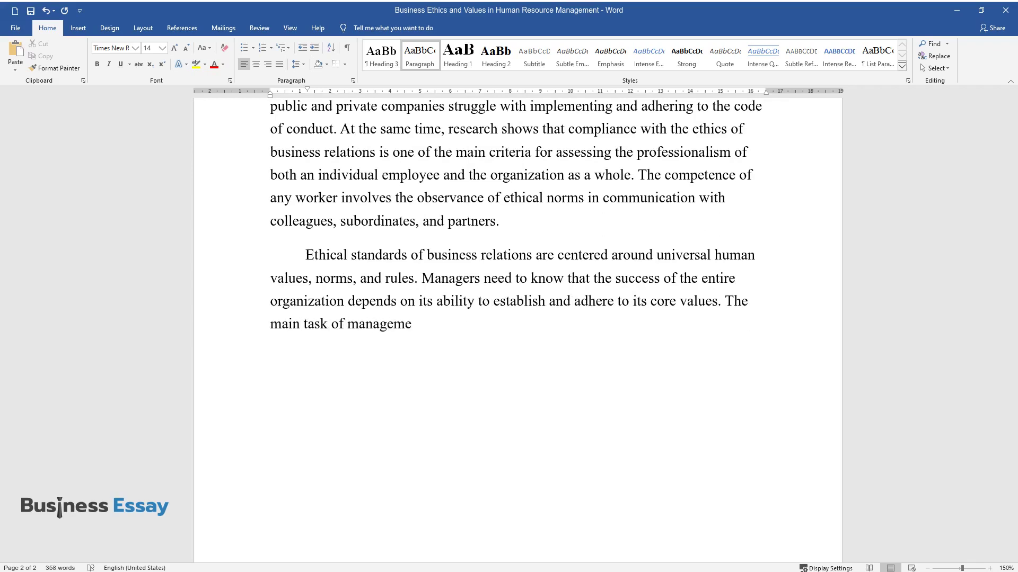
{"action": "type", "text": "s regard is to ensure tha"}
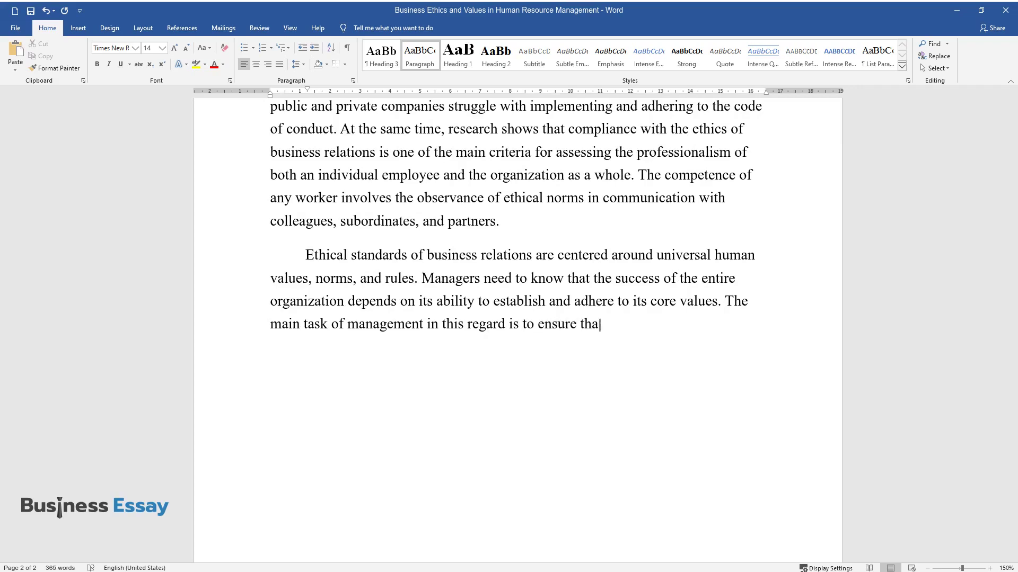
{"action": "type", "text": "t employees are perceived as individu"}
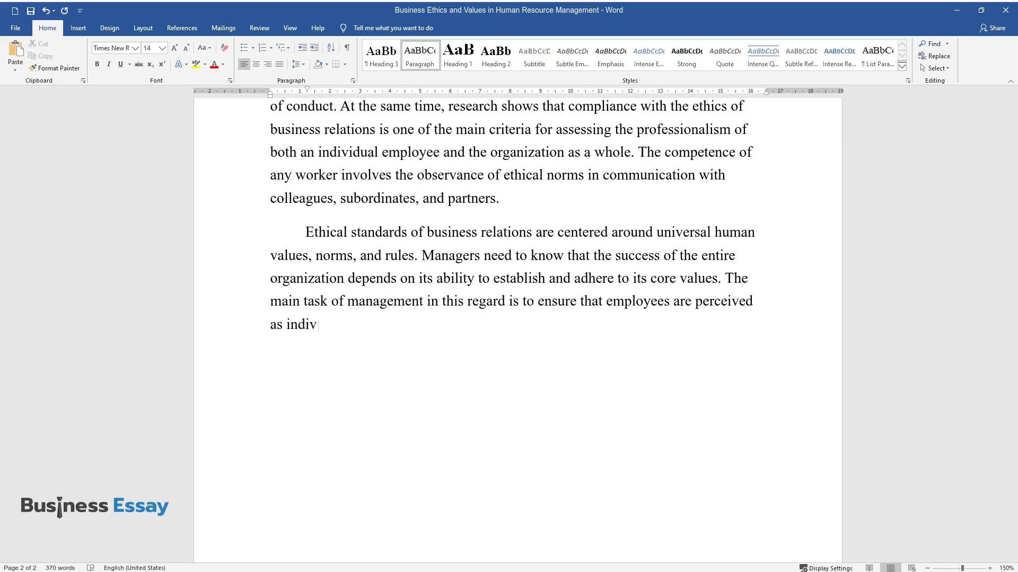
{"action": "type", "text": "als, and labor relations are f"}
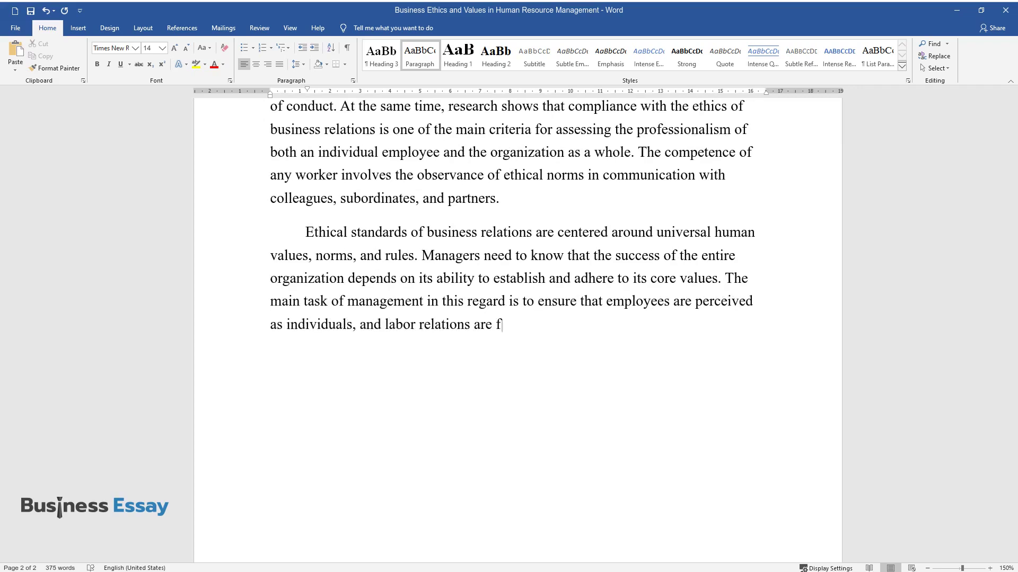
{"action": "type", "text": "ormed as a mutually beneficial pa"}
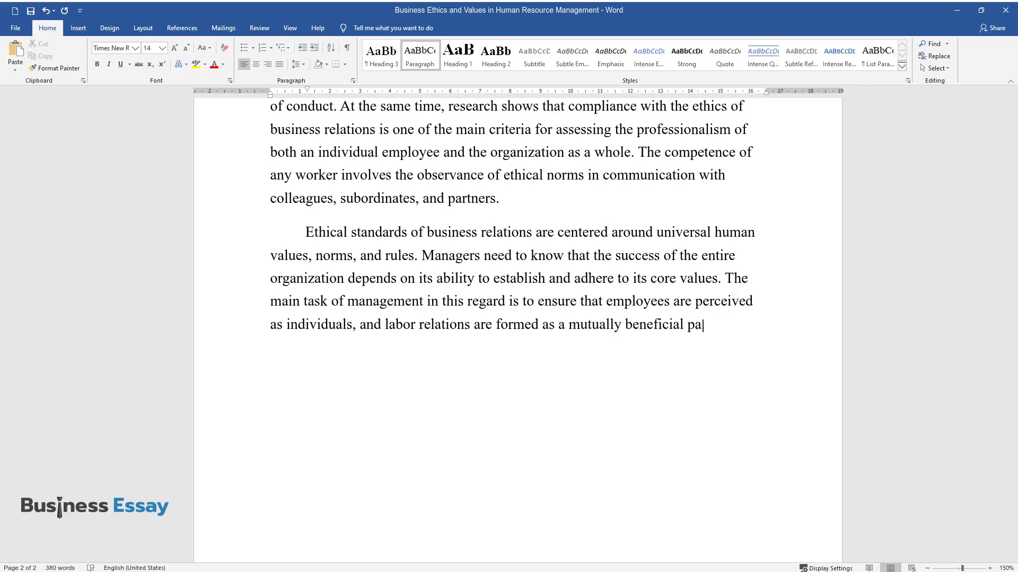
{"action": "type", "text": "rtnership. Human re"}
{"action": "type", "text": "sources, repres"}
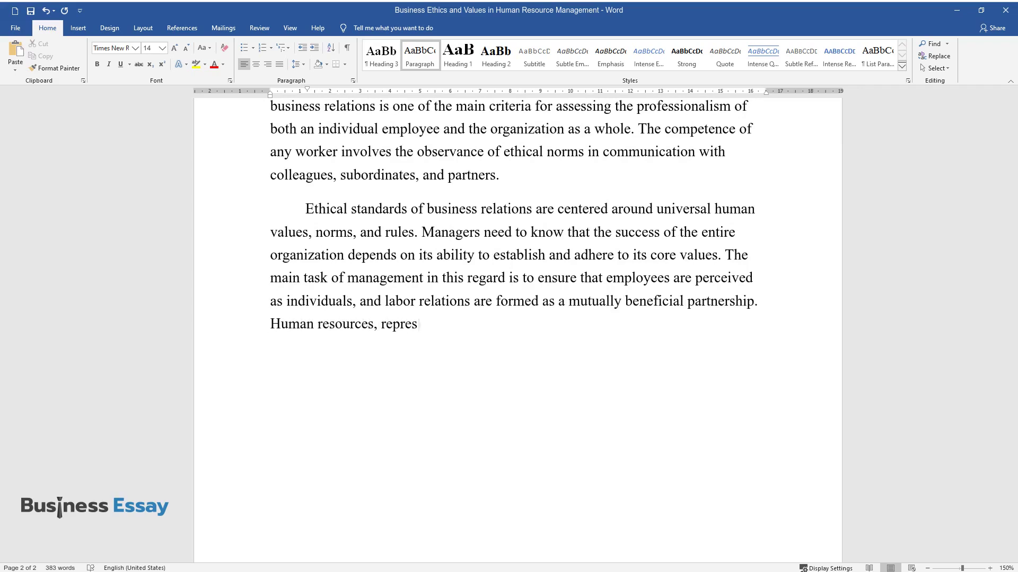
{"action": "type", "text": "ented by intellectual capital, ha"}
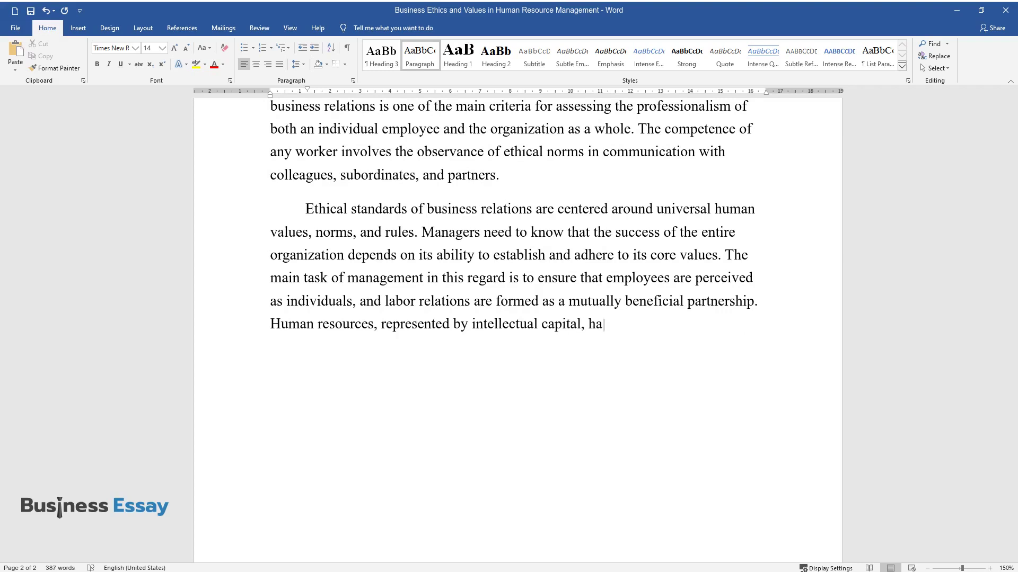
{"action": "type", "text": "ve become the basis of achieving "}
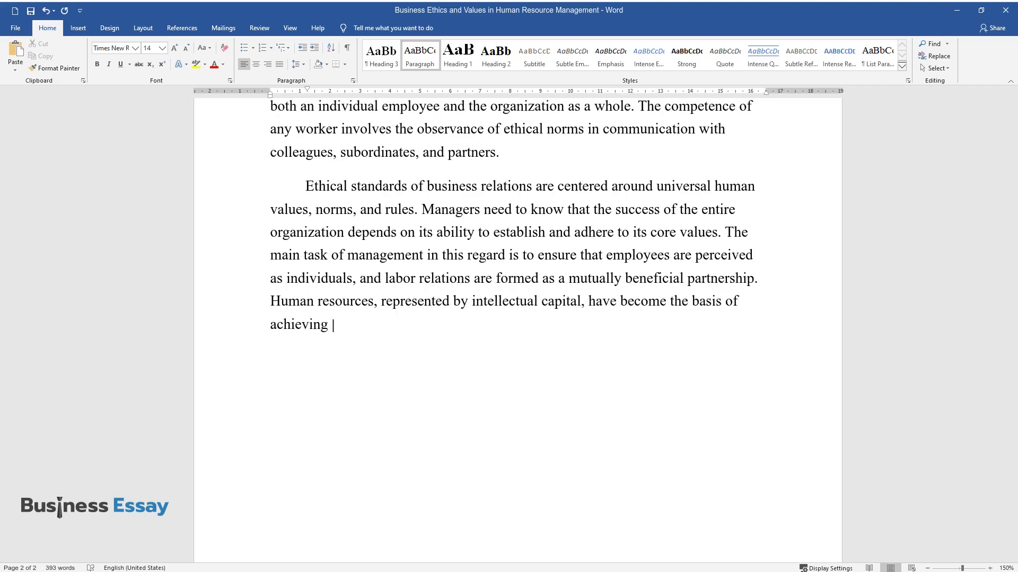
{"action": "type", "text": "competitive advantage. In this reg"}
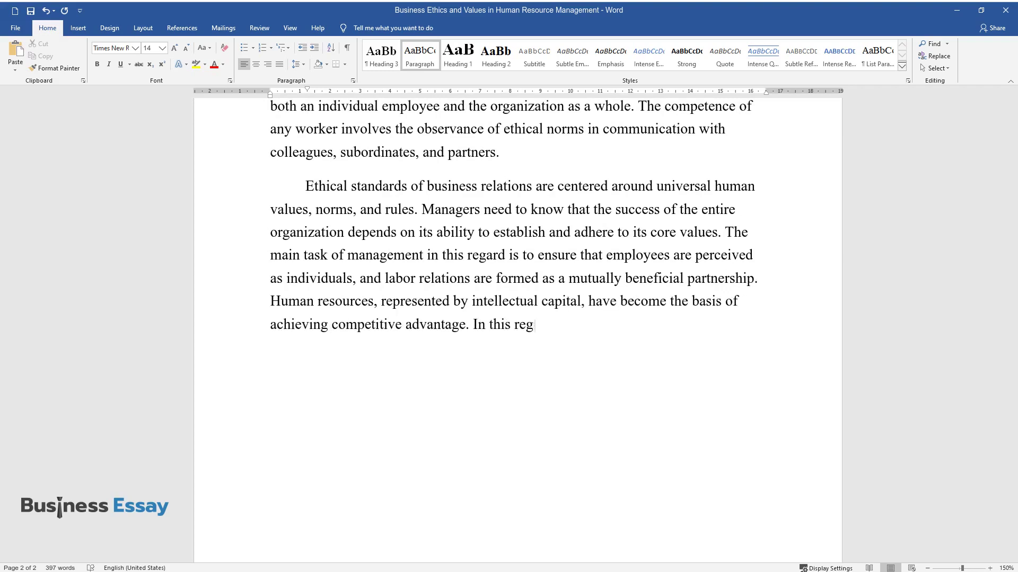
{"action": "type", "text": "ard, it is crucial to ensure positive con"}
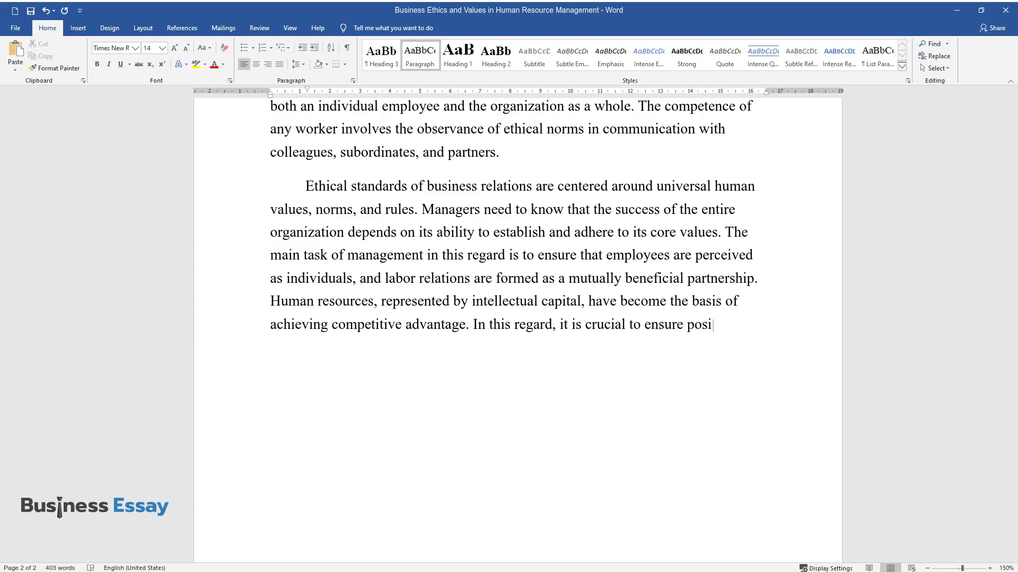
{"action": "type", "text": "ditions for employees to "}
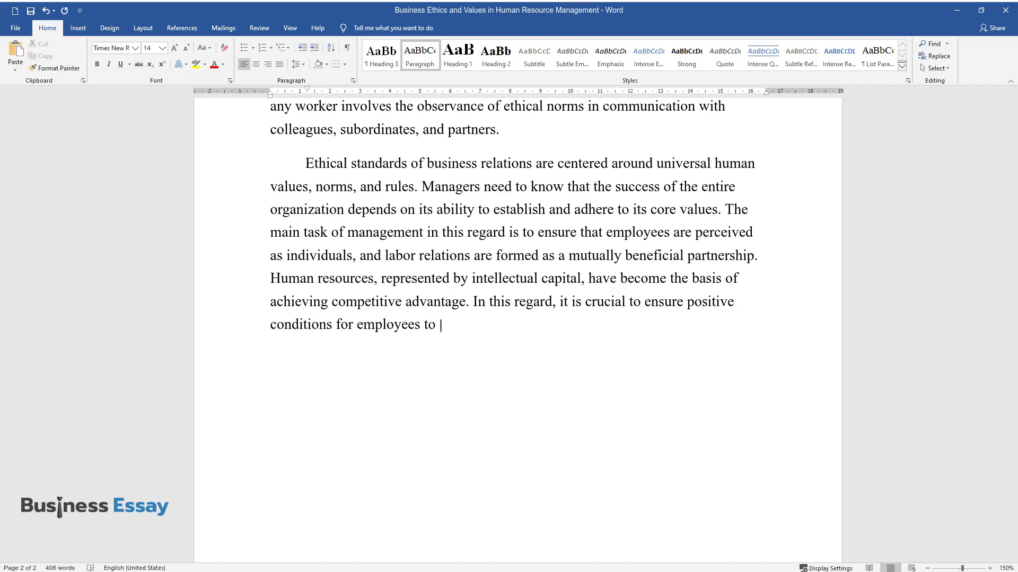
{"action": "type", "text": "promote their loyalty to the company. The "}
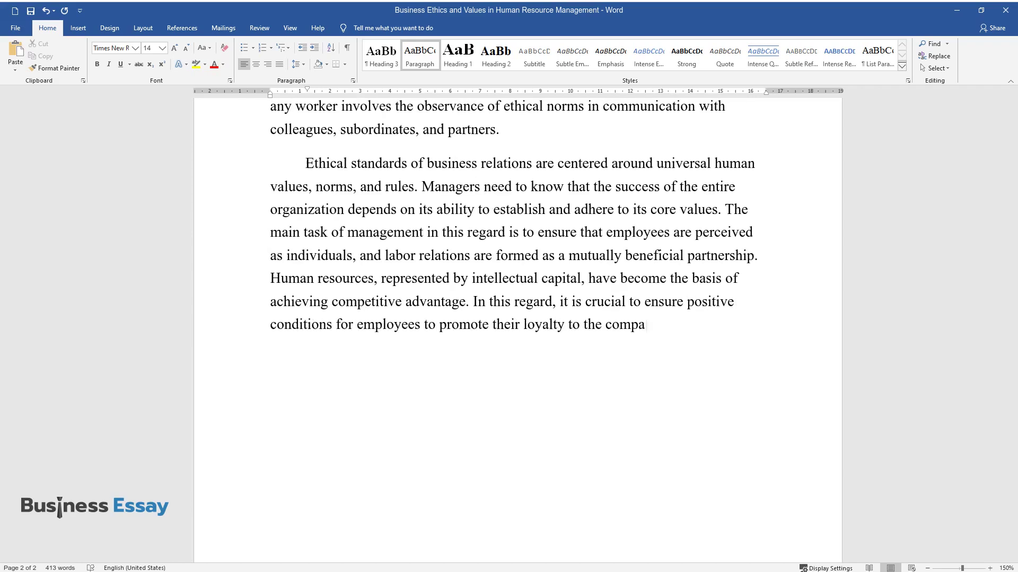
{"action": "type", "text": "work"}
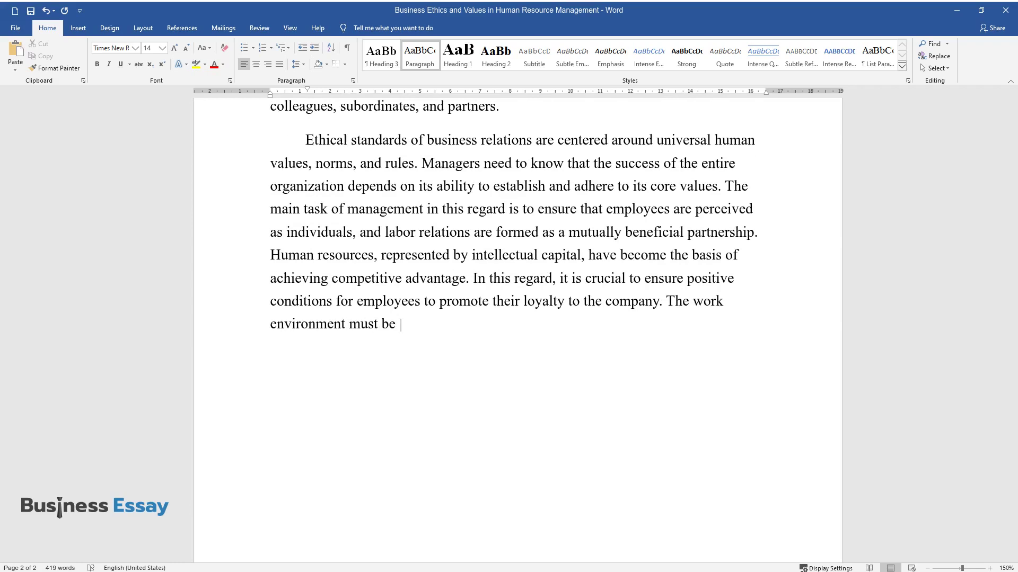
{"action": "type", "text": " environment must be characterized by equality and fairness to "}
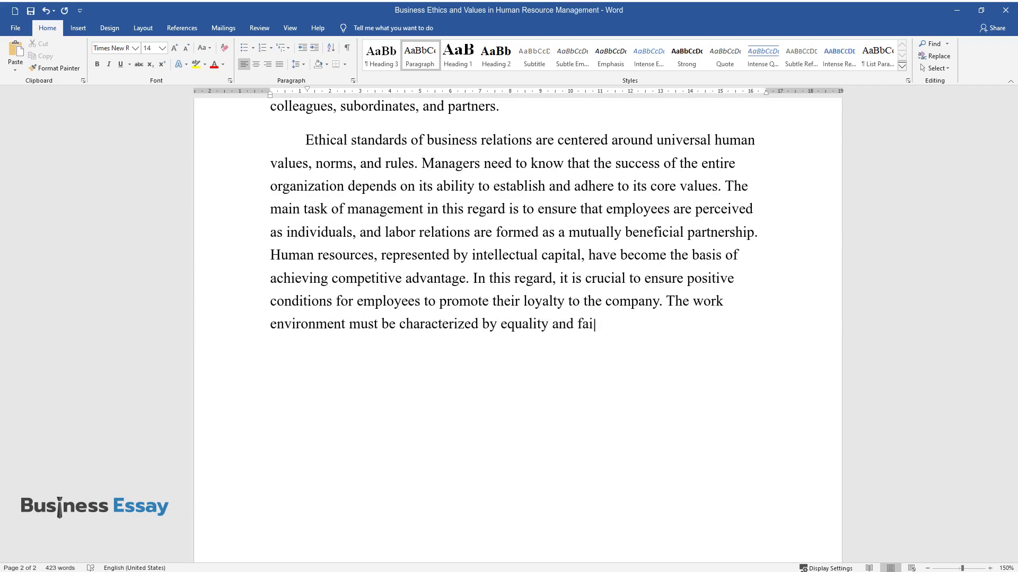
{"action": "type", "text": "improve organizational pe"}
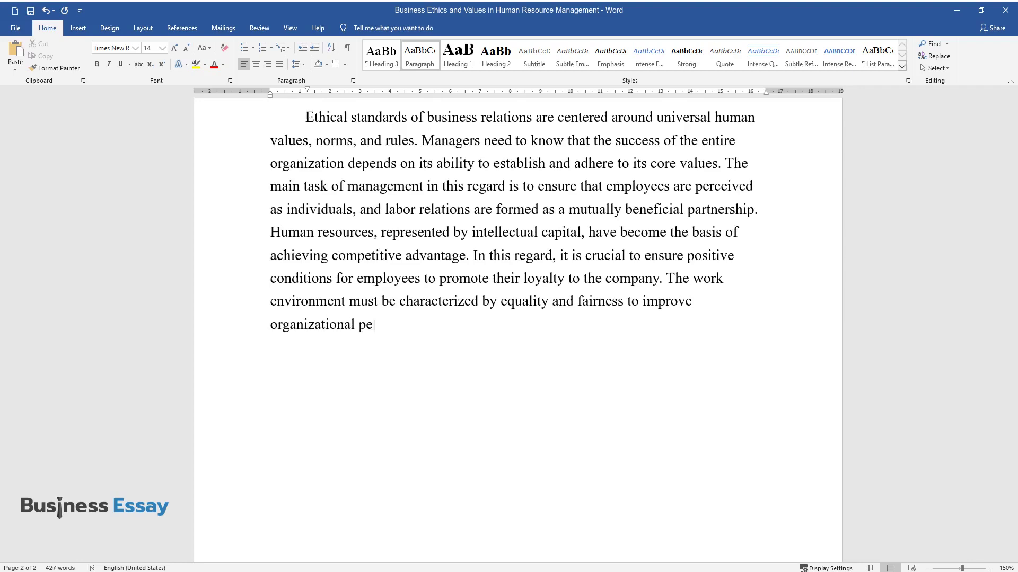
{"action": "type", "text": "rformance."}
Add the 'How to Implement Business Ethics and Values in HRM' heading, its first paragraph, and start the measures paragraph
{"action": "key", "text": "Return"}
{"action": "type", "text": "How"}
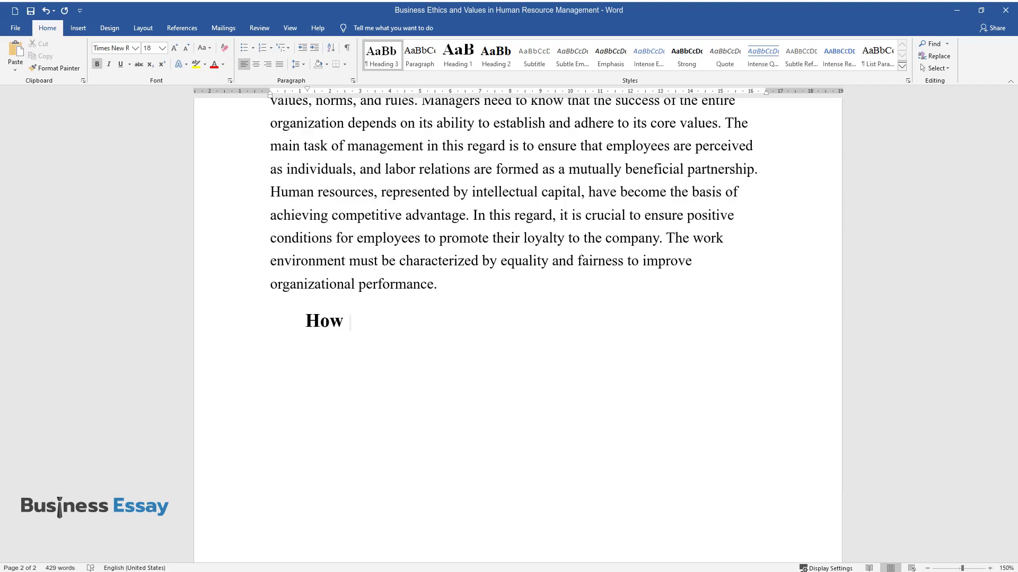
{"action": "type", "text": "to Implement Business Ethi"}
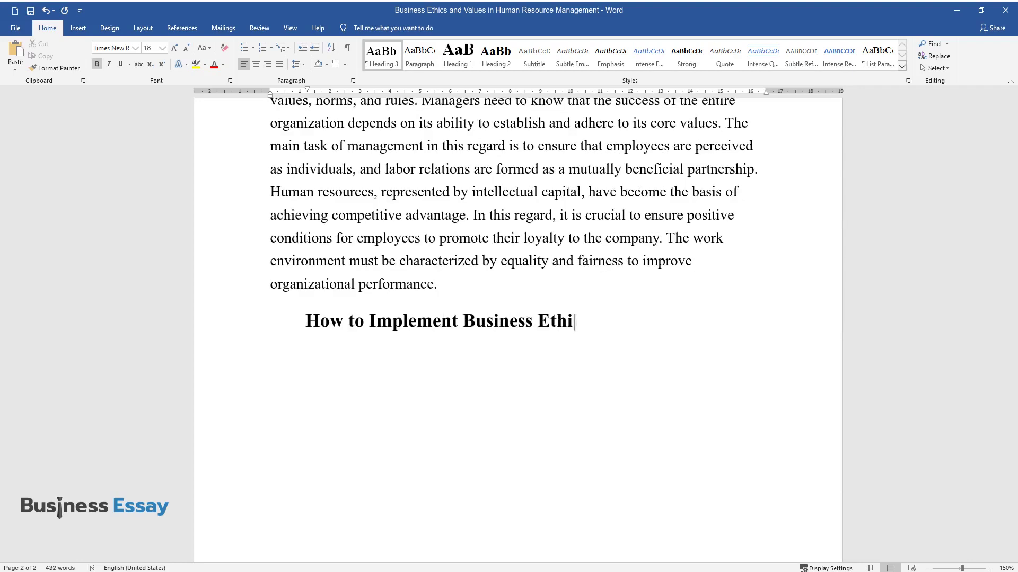
{"action": "type", "text": "cs and Values in HRM"}
{"action": "key", "text": "Return"}
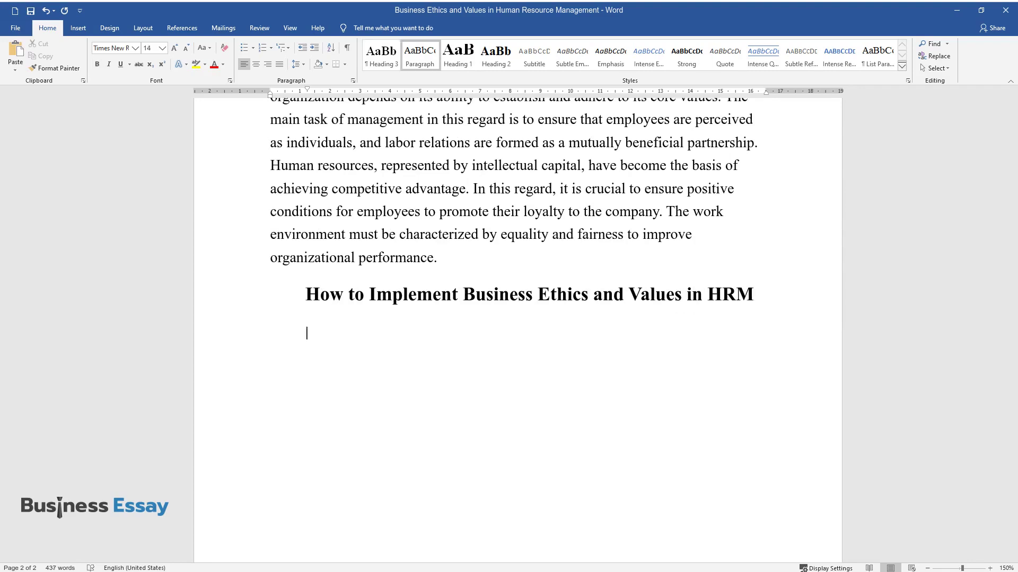
{"action": "type", "text": "As can be seen, it is "}
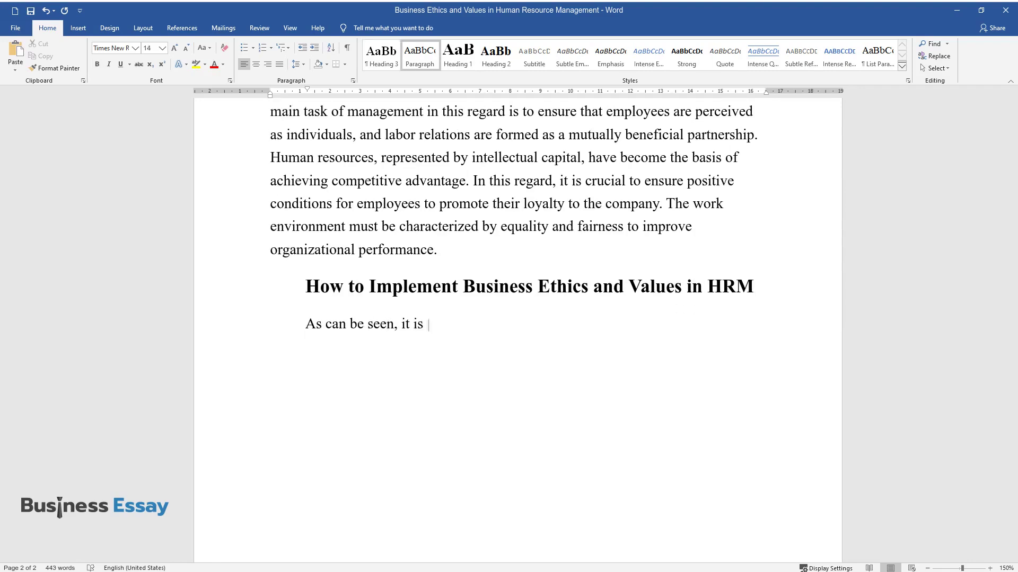
{"action": "type", "text": "crucial to implement business et"}
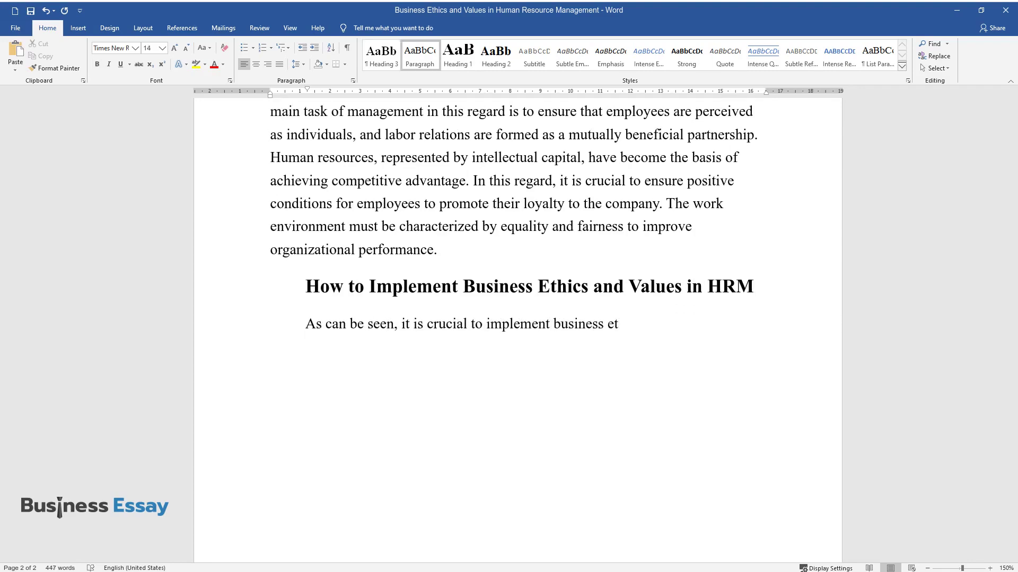
{"action": "type", "text": "hics in HRM. As a rule, when faced with "}
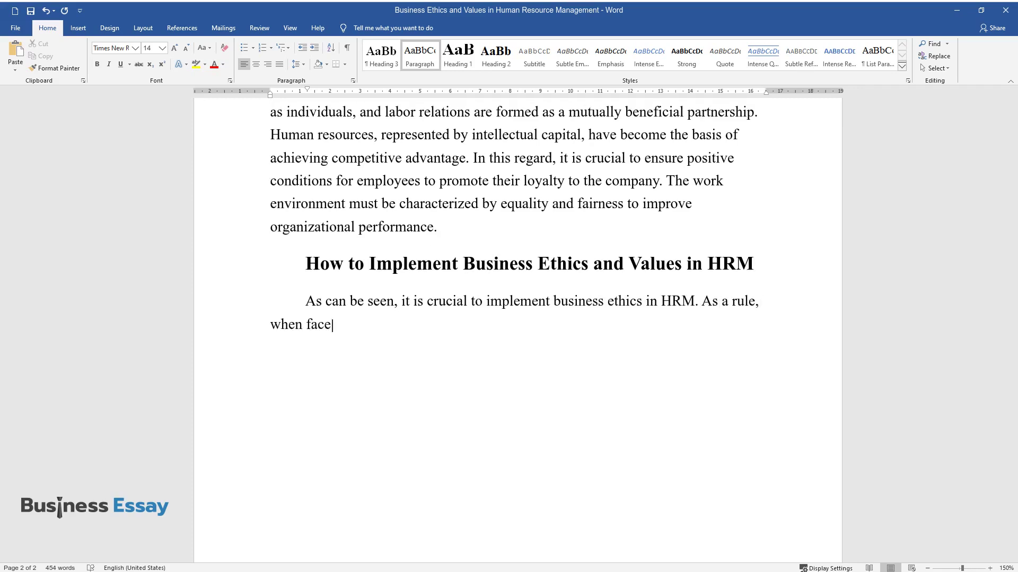
{"action": "type", "text": "a moral dilemma, managers"}
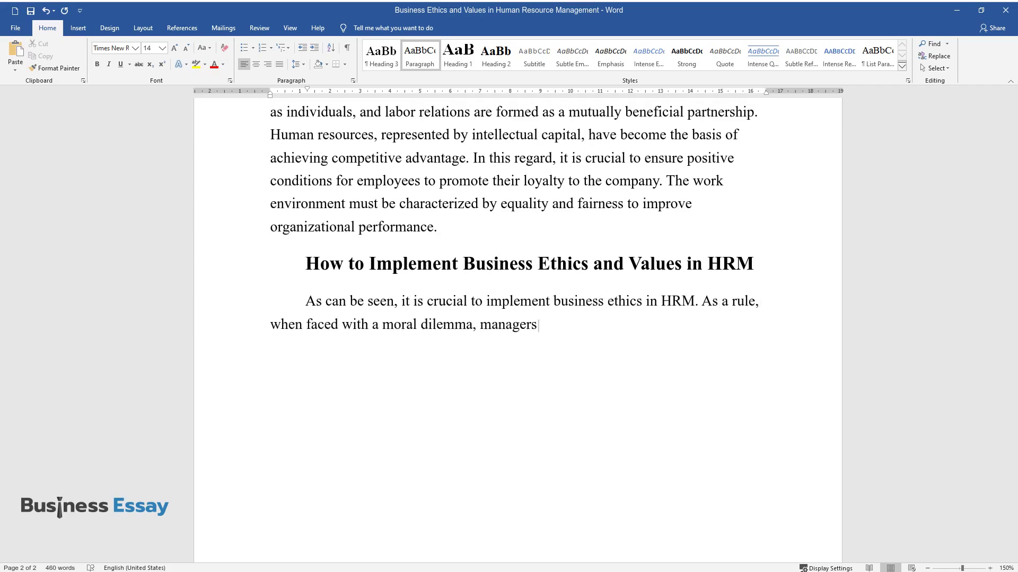
{"action": "type", "text": " base their decision-making on a"}
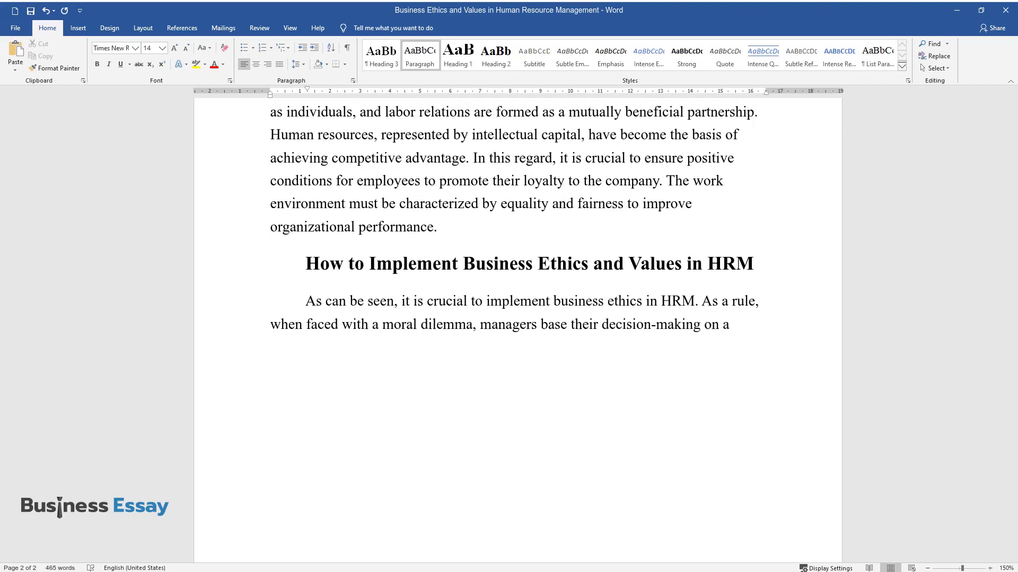
{"action": "type", "text": " normative viewpoint. The concep"}
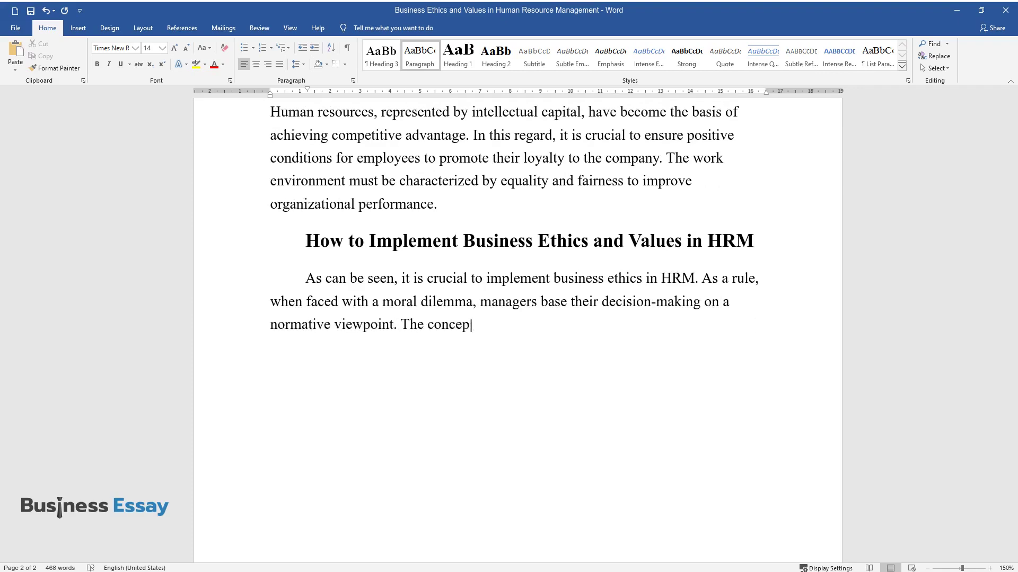
{"action": "type", "text": "t of normativity refers to the use of es"}
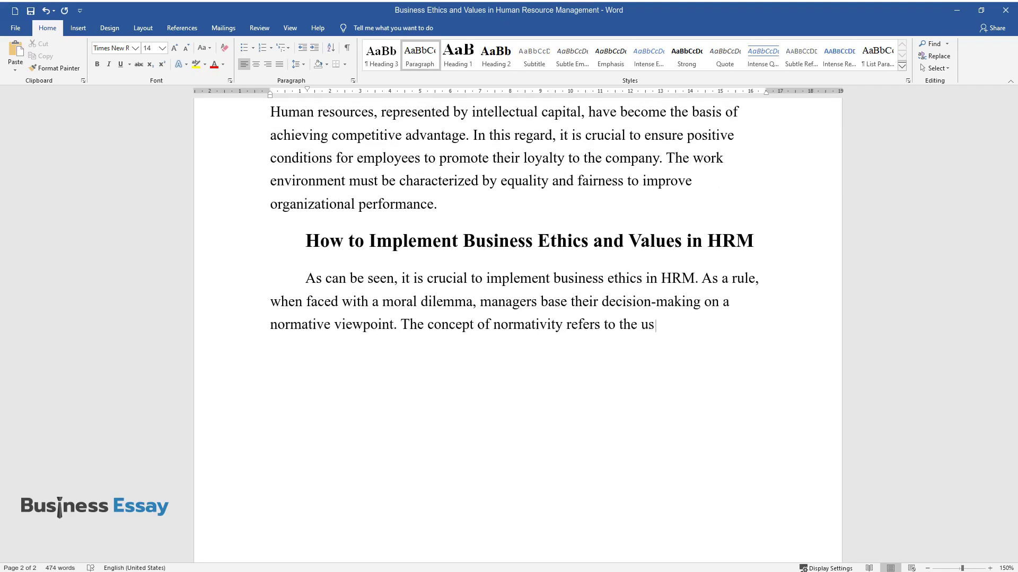
{"action": "type", "text": "tablished ethical norms and value"}
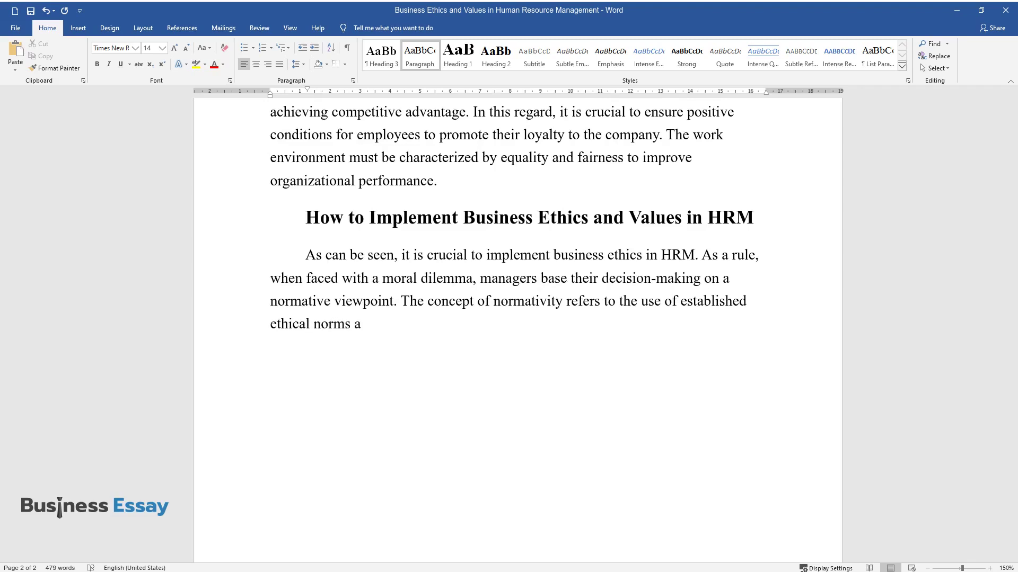
{"action": "type", "text": "s, according to which de"}
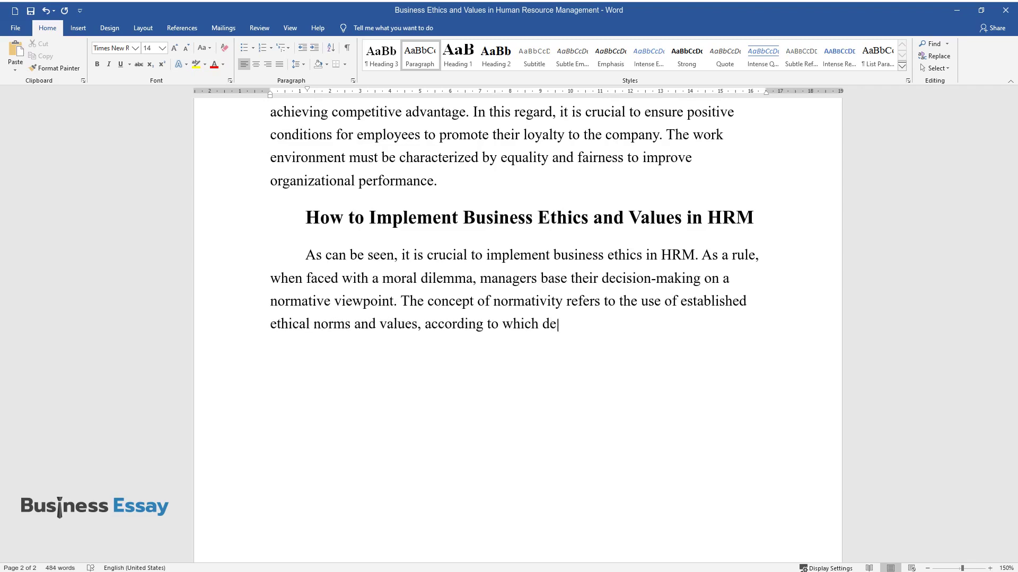
{"action": "type", "text": "cisions are made. However, most o"}
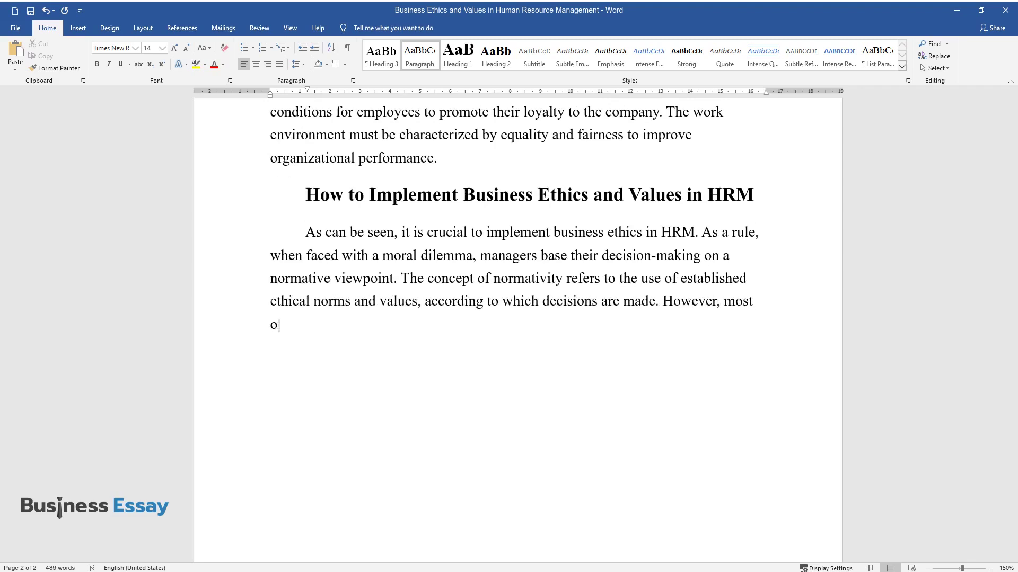
{"action": "type", "text": "rganizations develop a comprehen"}
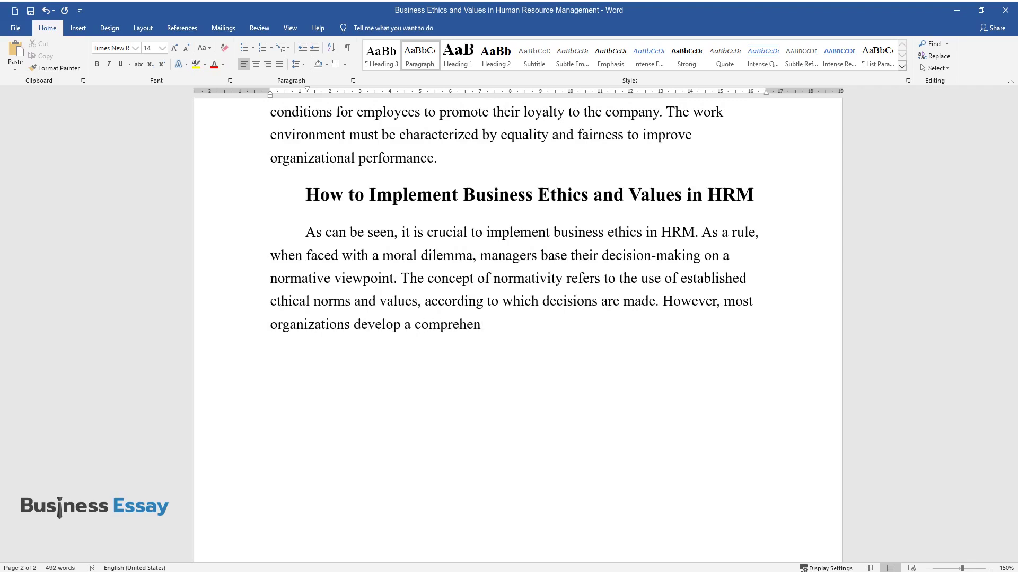
{"action": "type", "text": "sive ethical framework that defi"}
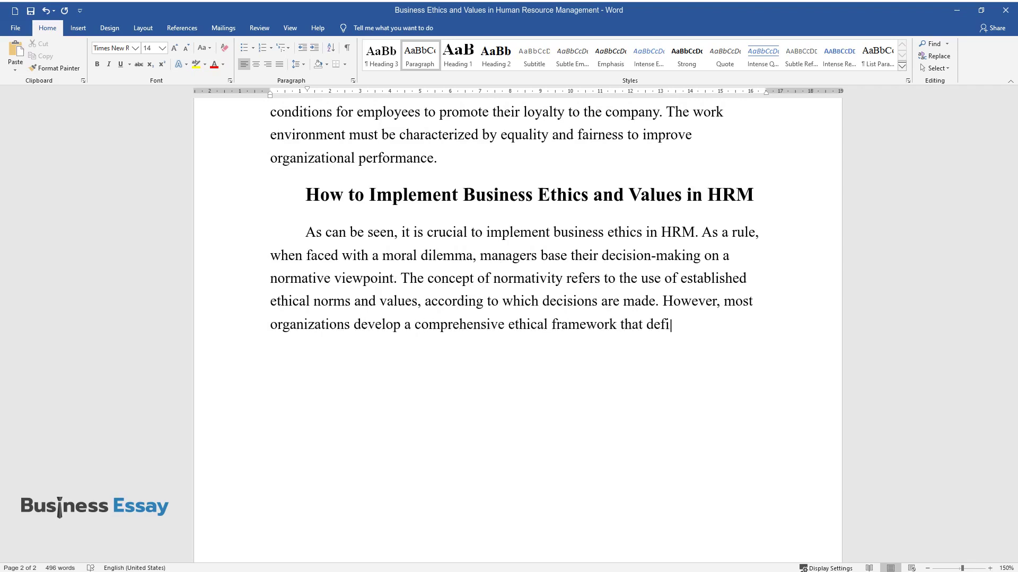
{"action": "type", "text": "nes core values and holi"}
{"action": "type", "text": "stically"}
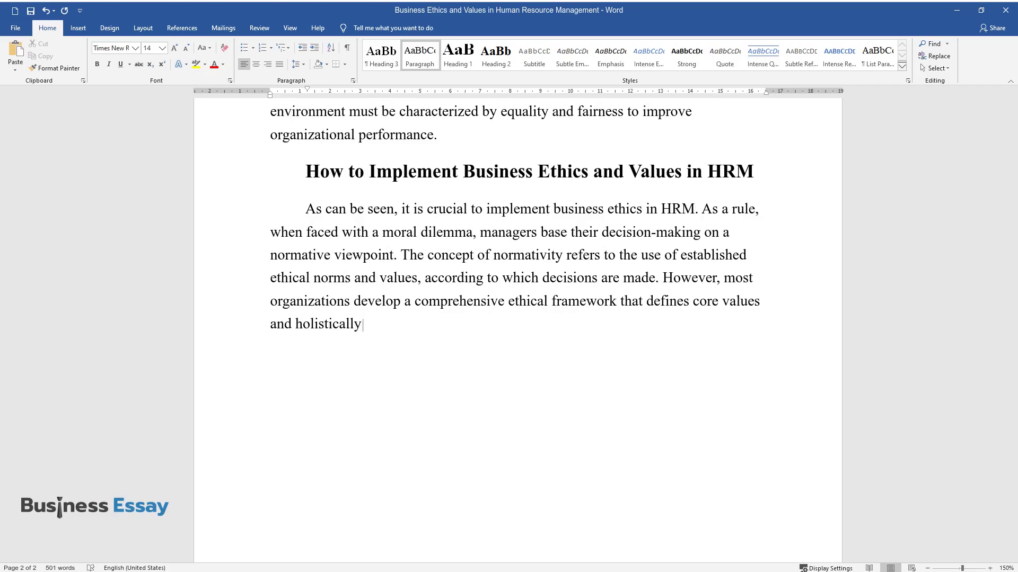
{"action": "type", "text": " addresses common issues."}
{"action": "key", "text": "Return"}
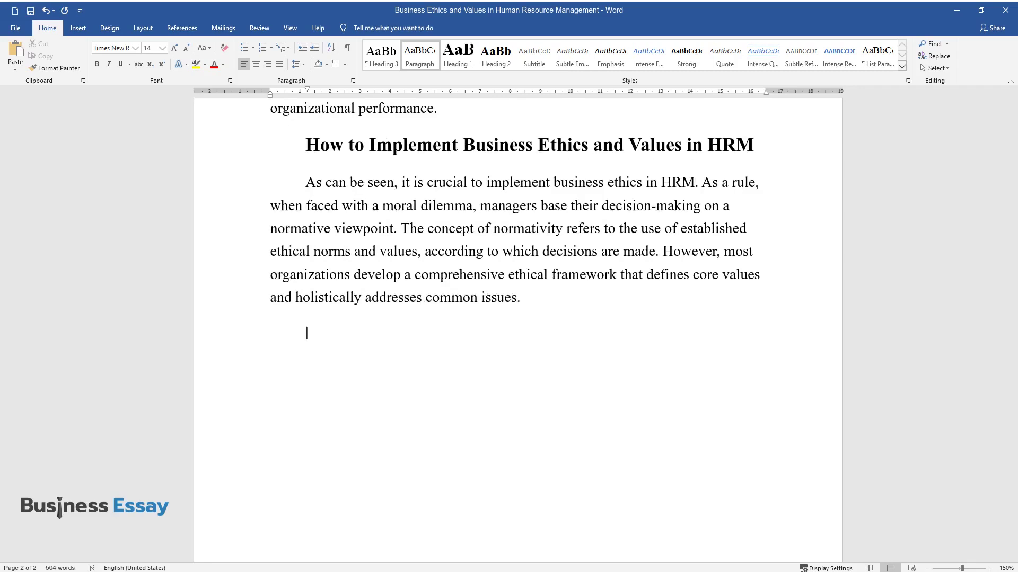
{"action": "type", "text": "In human resource management, several measures can be imp"}
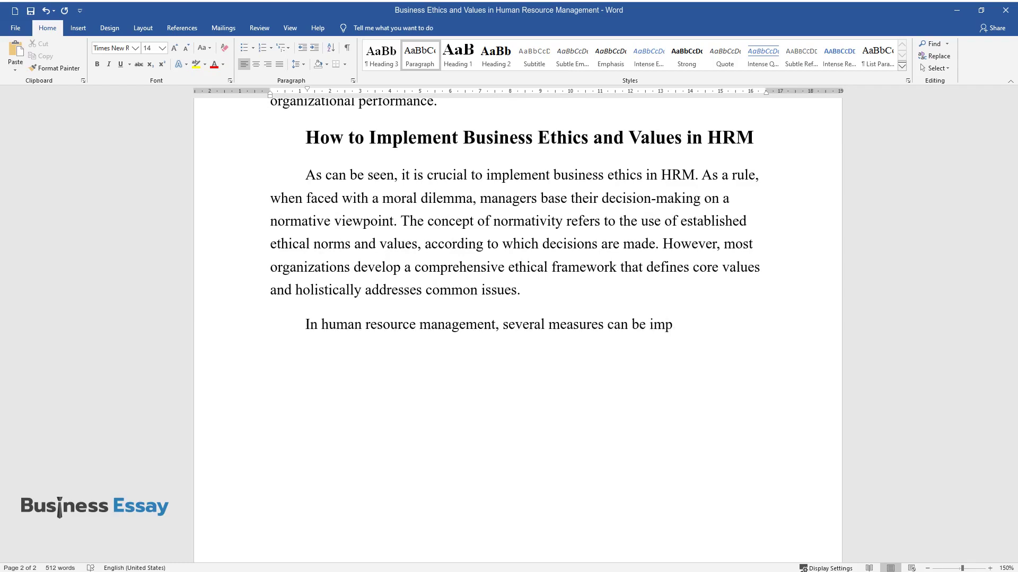
{"action": "type", "text": "lemented to ensure ethic"}
{"action": "type", "text": "al behav"}
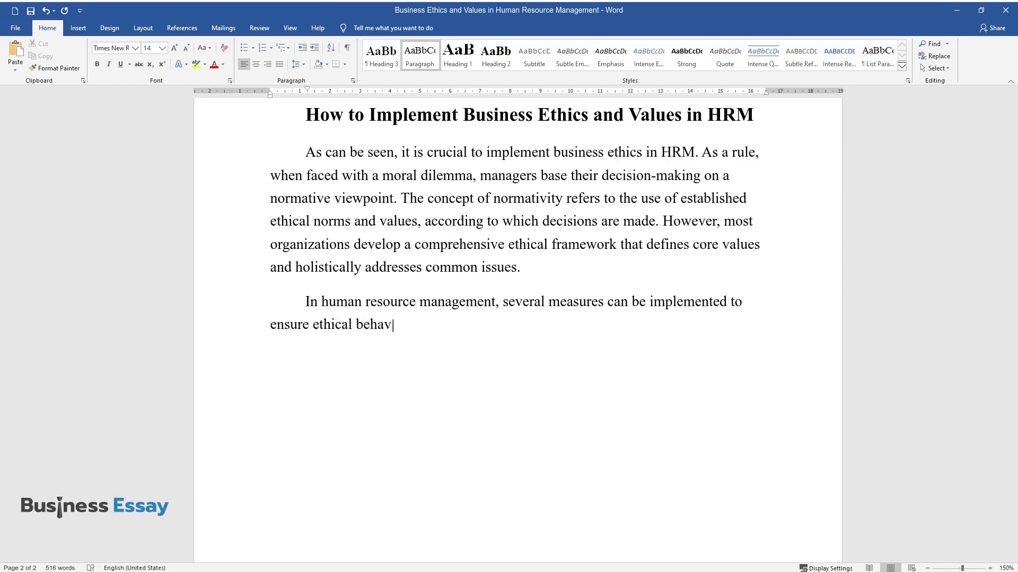
{"action": "type", "text": "ior within a company. For instance, a se"}
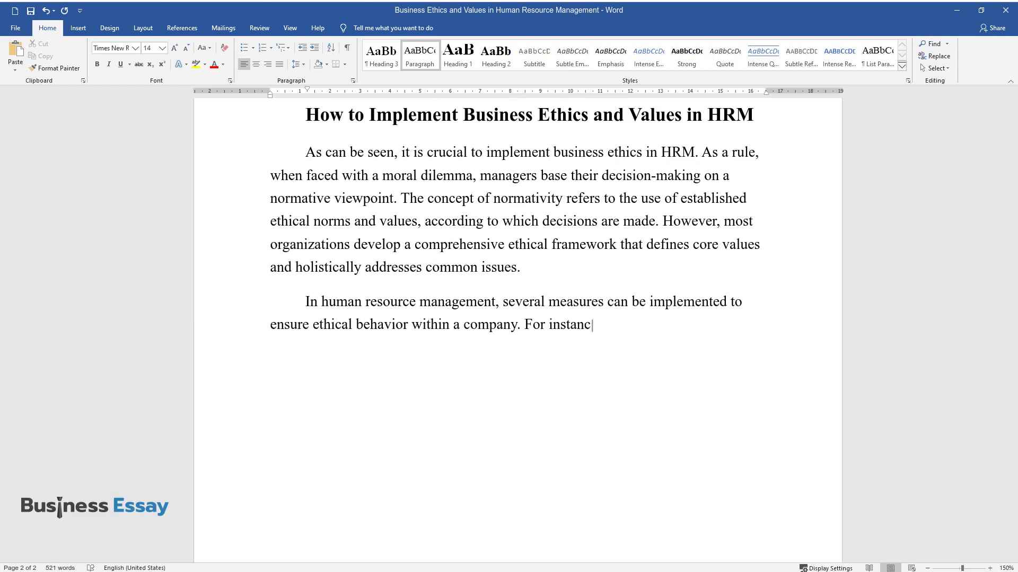
{"action": "type", "text": "t of ethical norms that"}
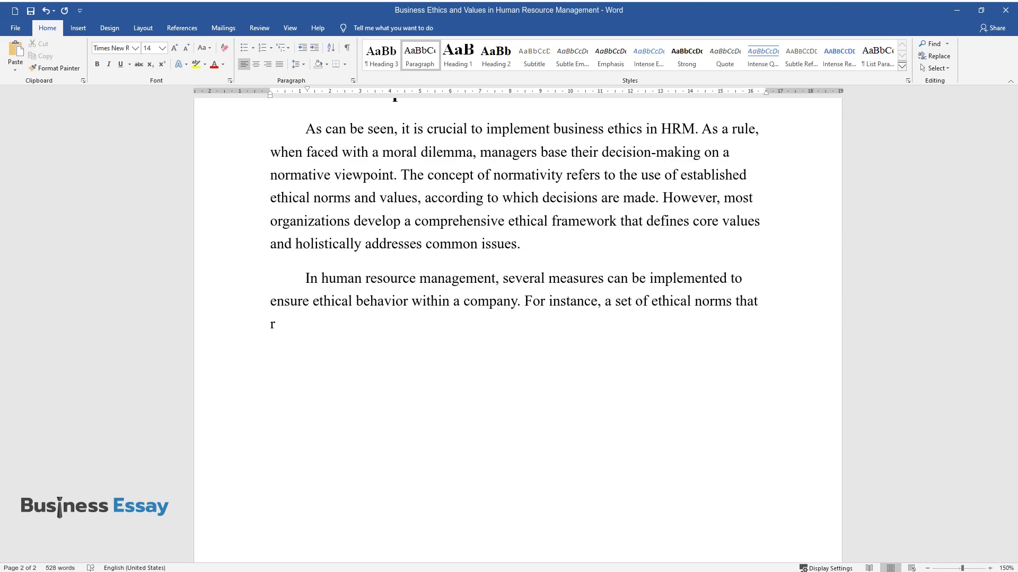
{"action": "type", "text": " reflect the system of general val"}
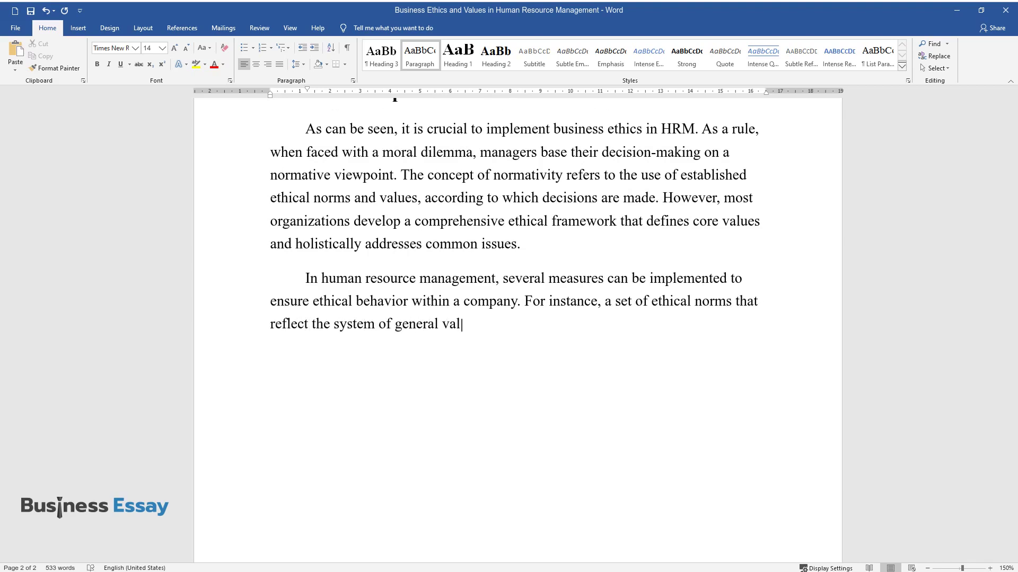
{"action": "type", "text": "ues, public preferences, and con"}
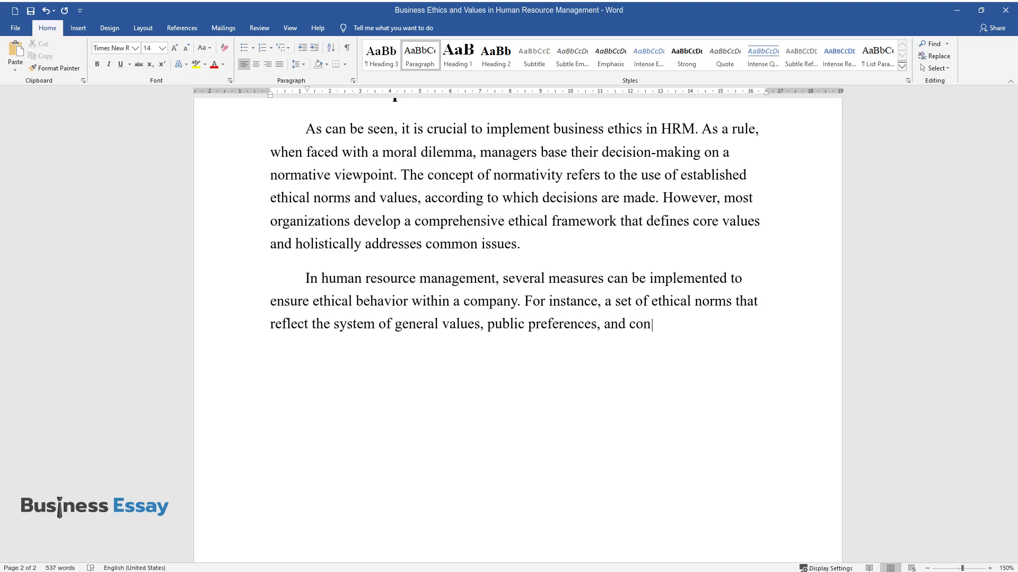
{"action": "type", "text": "ventional rules of behavior can b"}
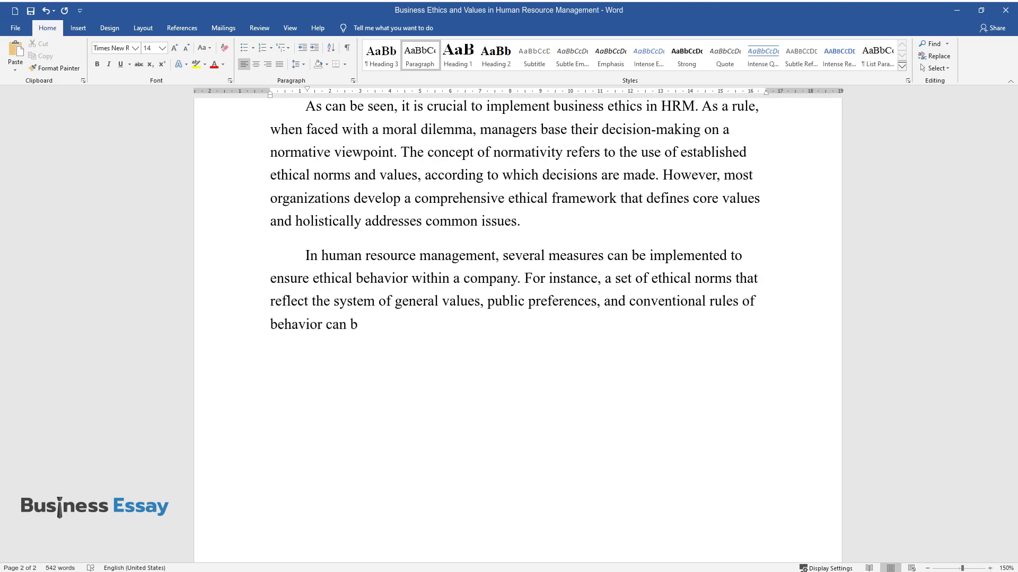
{"action": "type", "text": "e introduced in the organization"}
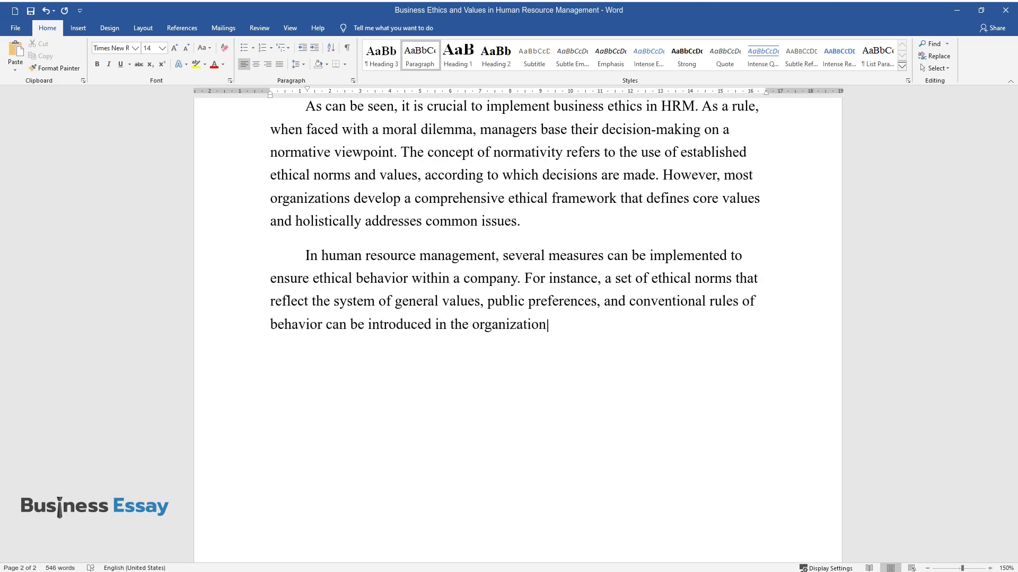
{"action": "type", "text": ". Moral standards are needed to "}
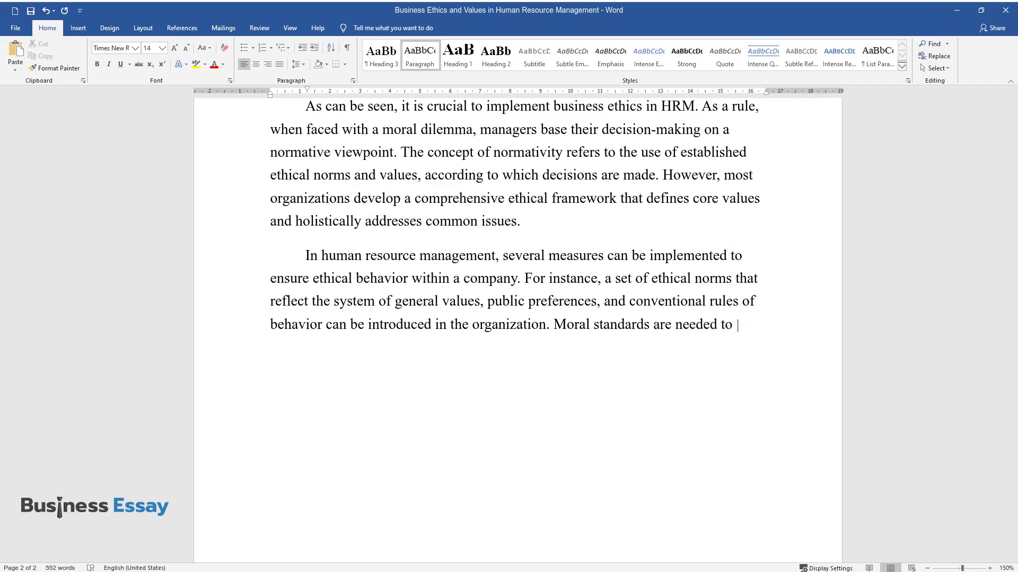
{"action": "type", "text": "prohibit bribes, violations of l"}
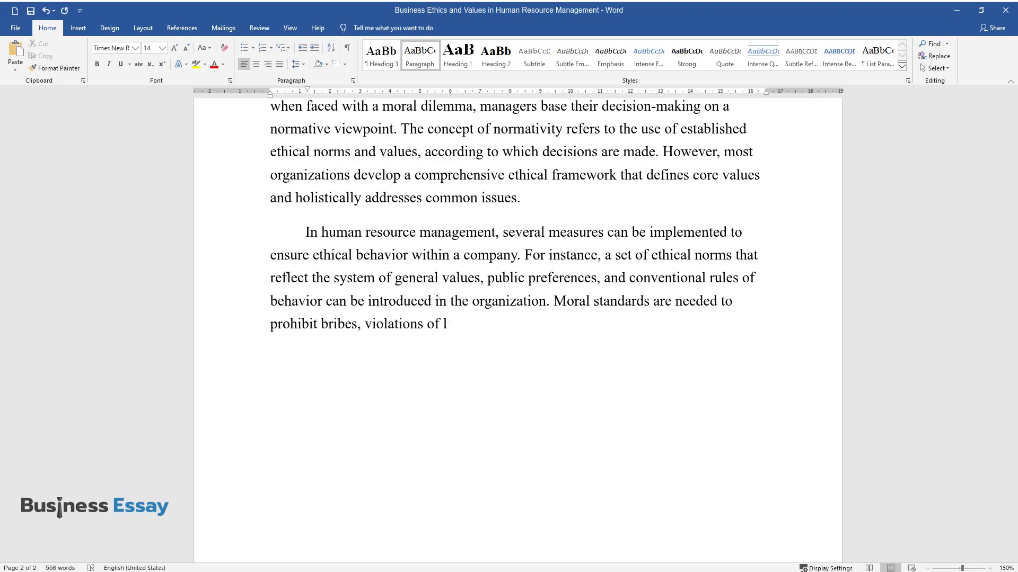
{"action": "type", "text": "aws, illegal payments, unreasona"}
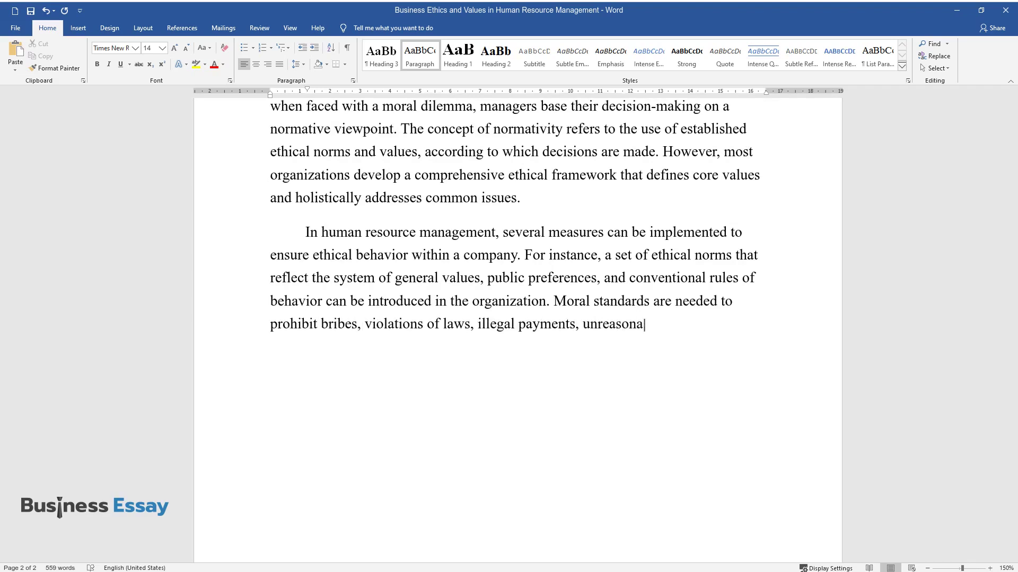
{"action": "type", "text": "ble demands, disc"}
{"action": "type", "text": "losure of sensit"}
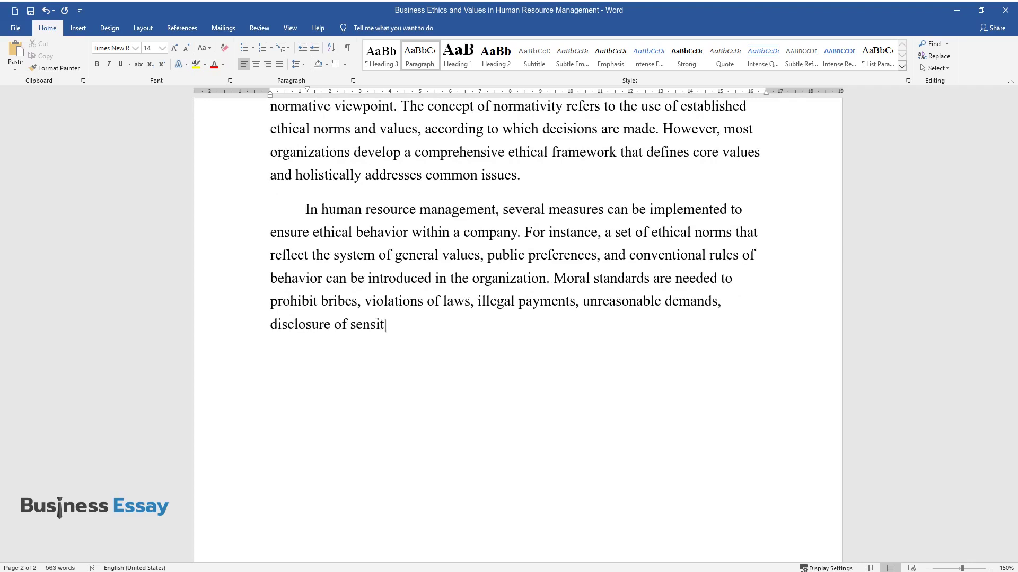
{"action": "type", "text": "ive data, the use of prohibited"}
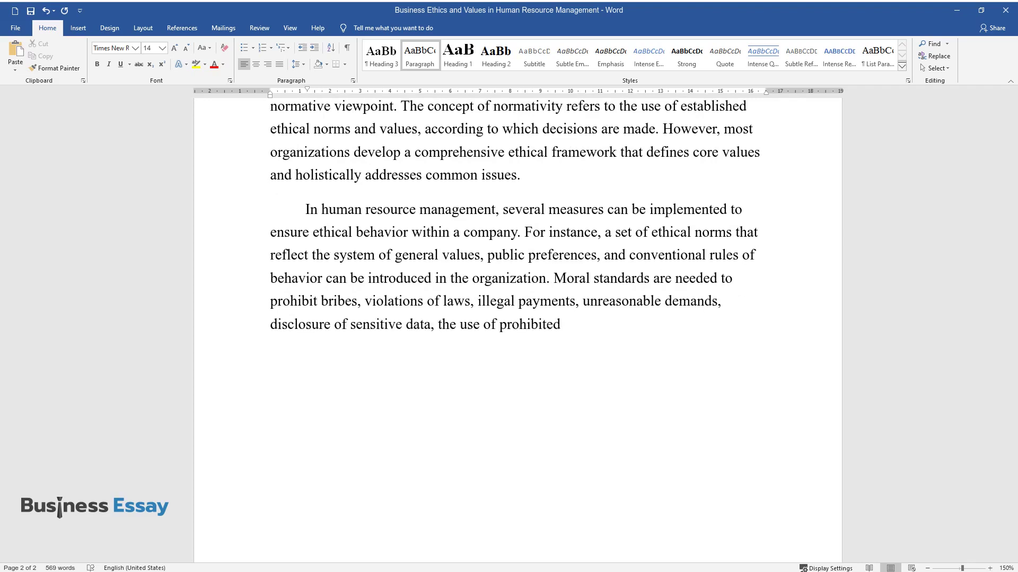
{"action": "type", "text": " information, and other unethical"}
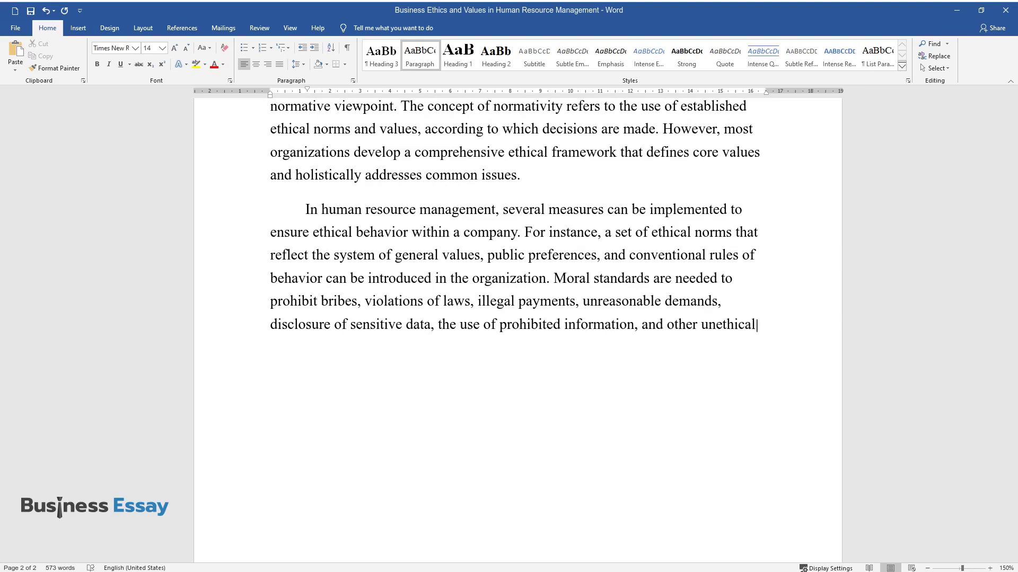
{"action": "type", "text": " behaviors and processes. Further"}
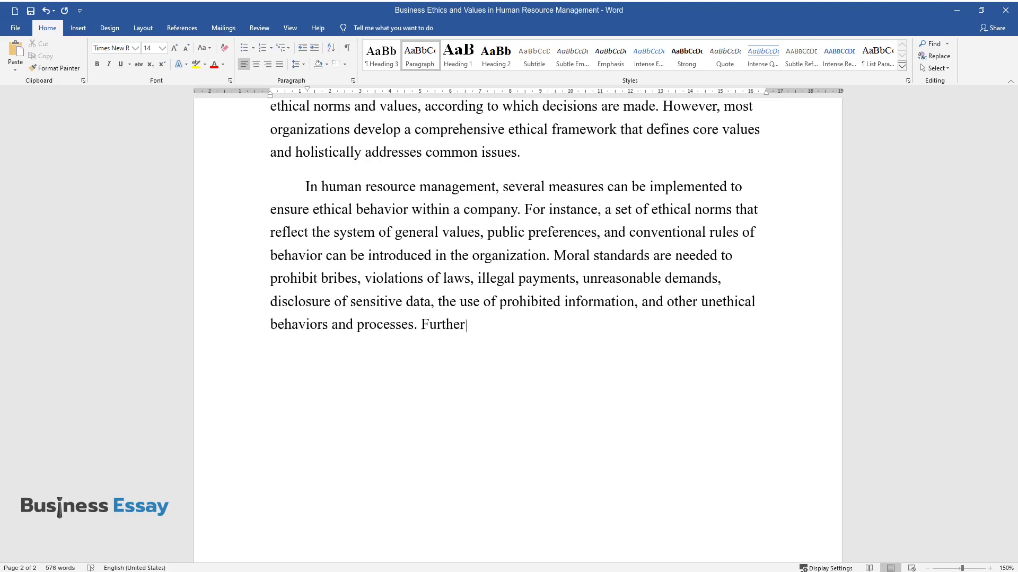
{"action": "type", "text": "more, ethics committees can be c"}
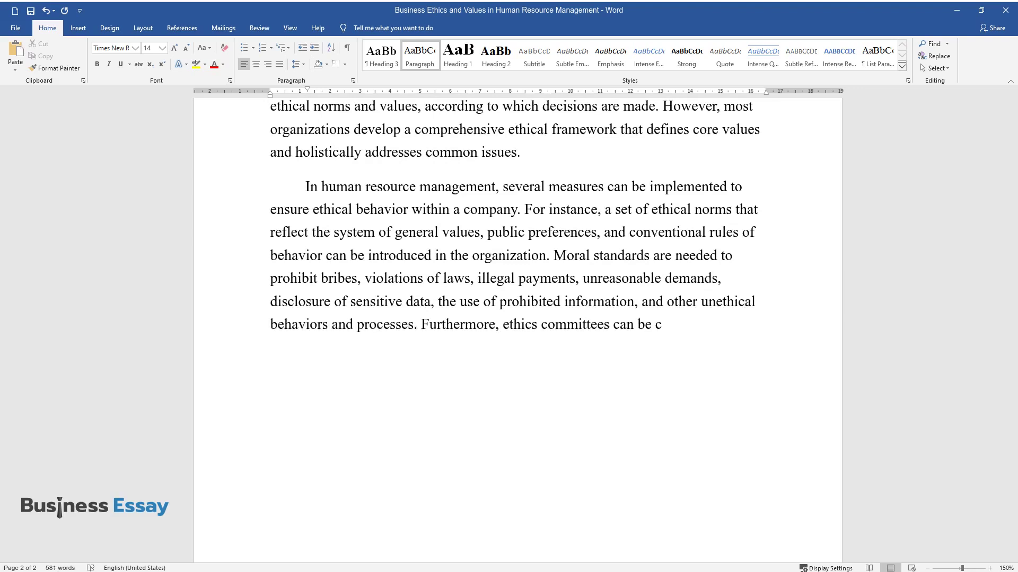
{"action": "type", "text": "reated, and incentive mechanisms can be "}
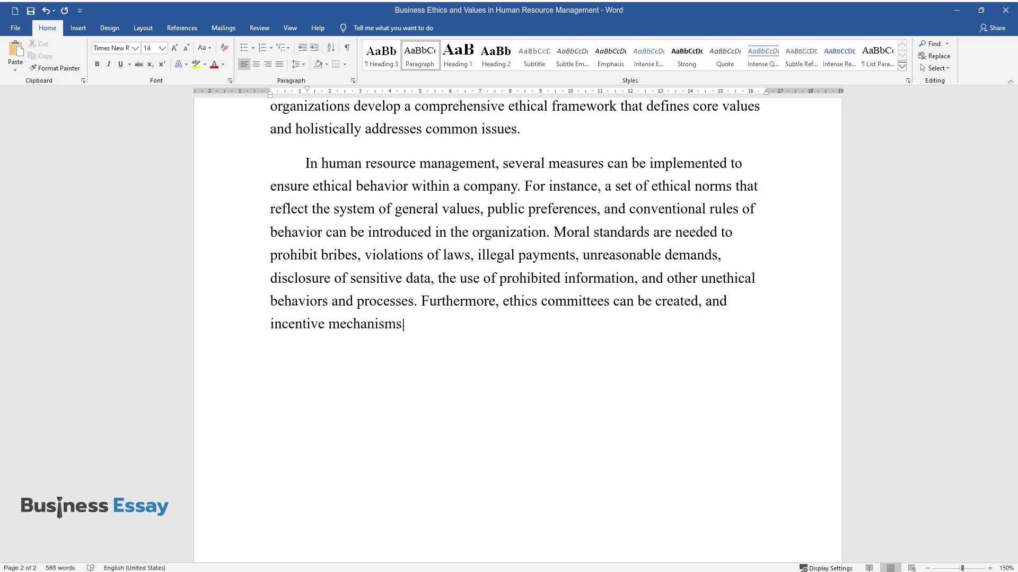
{"action": "type", "text": "introduced to encourage ethic"}
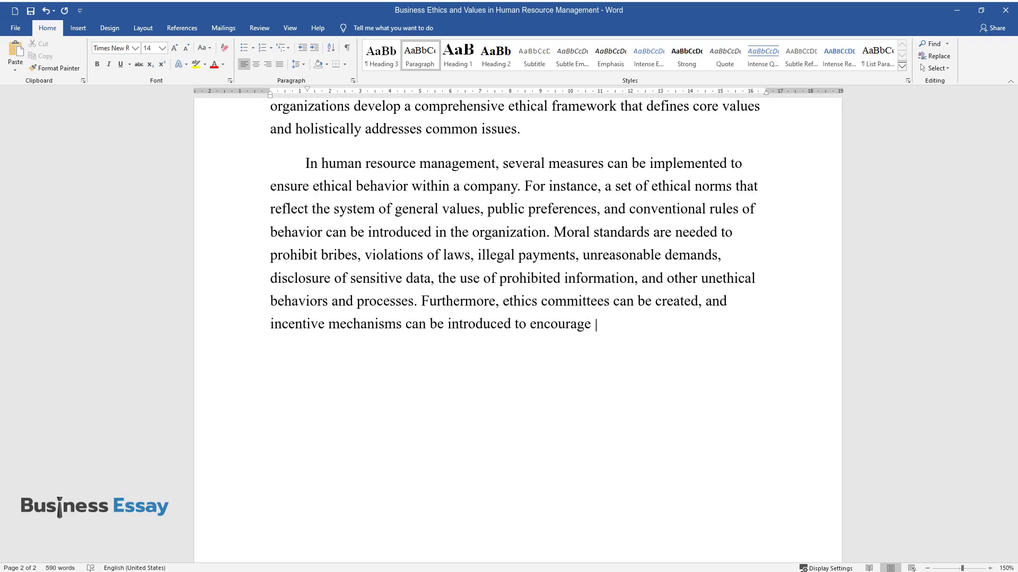
{"action": "type", "text": "al actions. Social audits ca"}
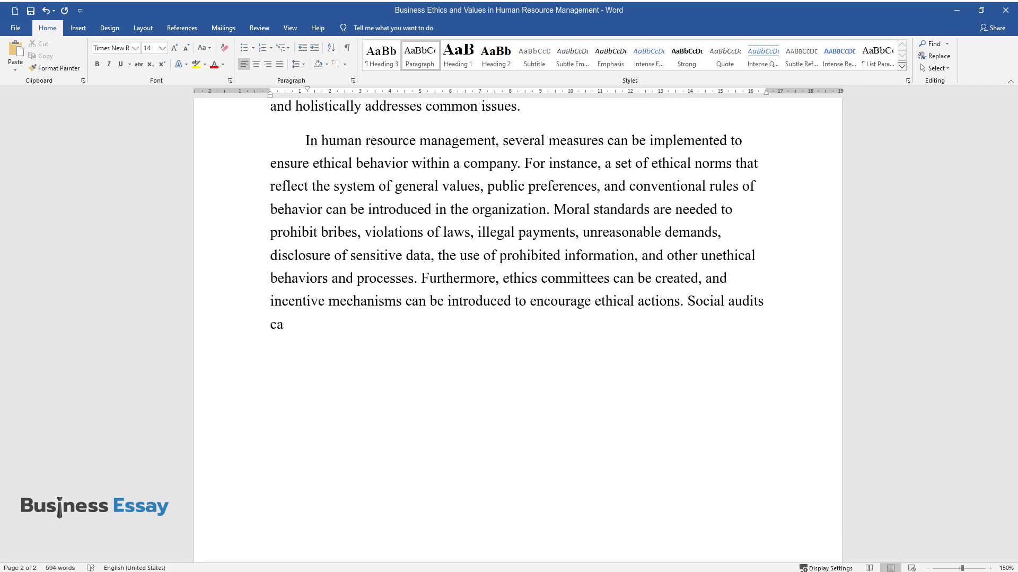
{"action": "type", "text": "n be conducted to clarify the im"}
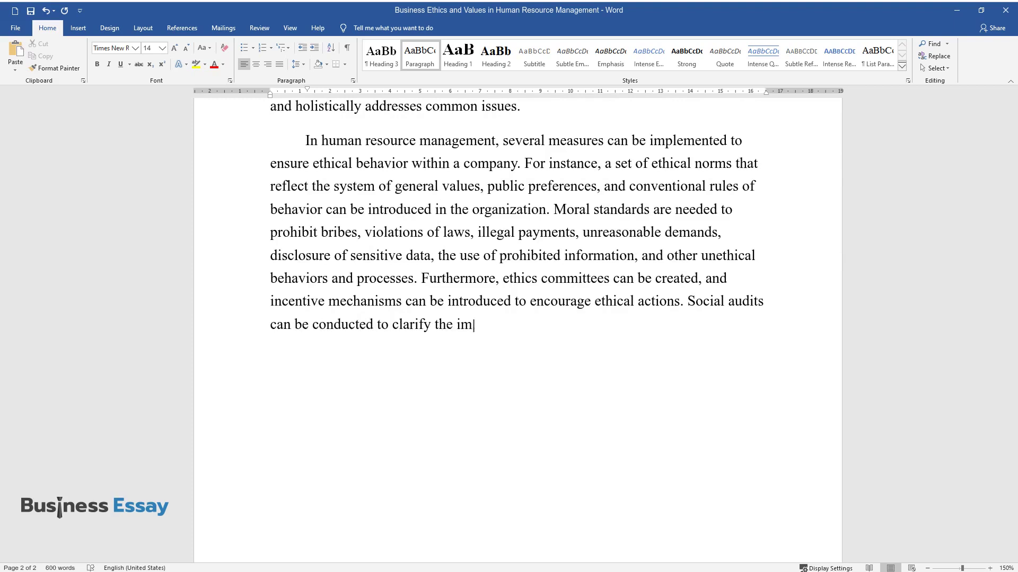
{"action": "type", "text": "pact of social factors on the or"}
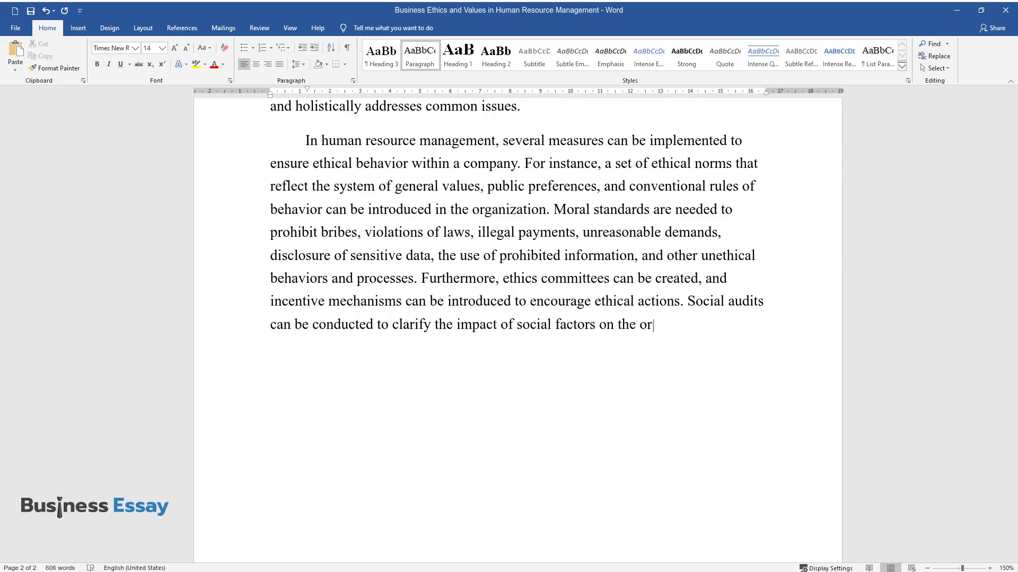
{"action": "type", "text": "ganization."}
End the measures paragraph after the social audits sentence and start a new paragraph
{"action": "key", "text": "Return"}
Write the ethics training paragraph quoting Westerman et al., ending 'each member of the team.'
{"action": "type", "text": "Anothe"}
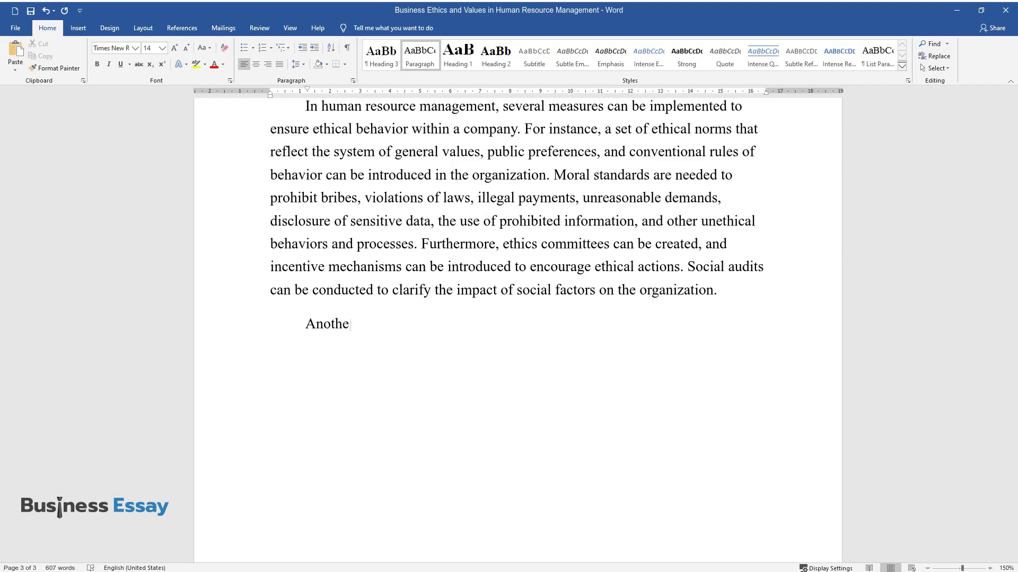
{"action": "type", "text": "r measure to implement business et"}
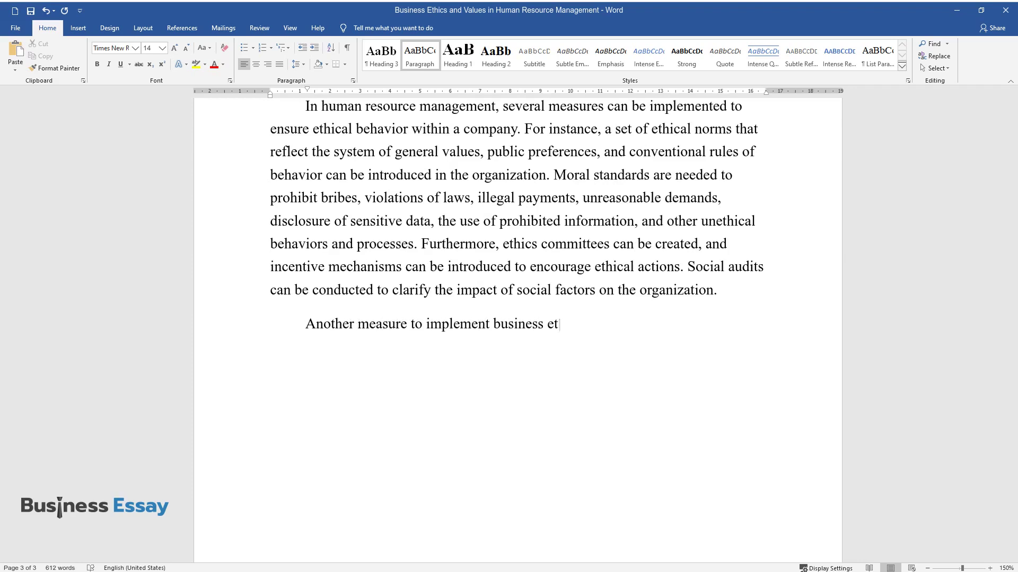
{"action": "type", "text": "hics and values in HRM is to provi"}
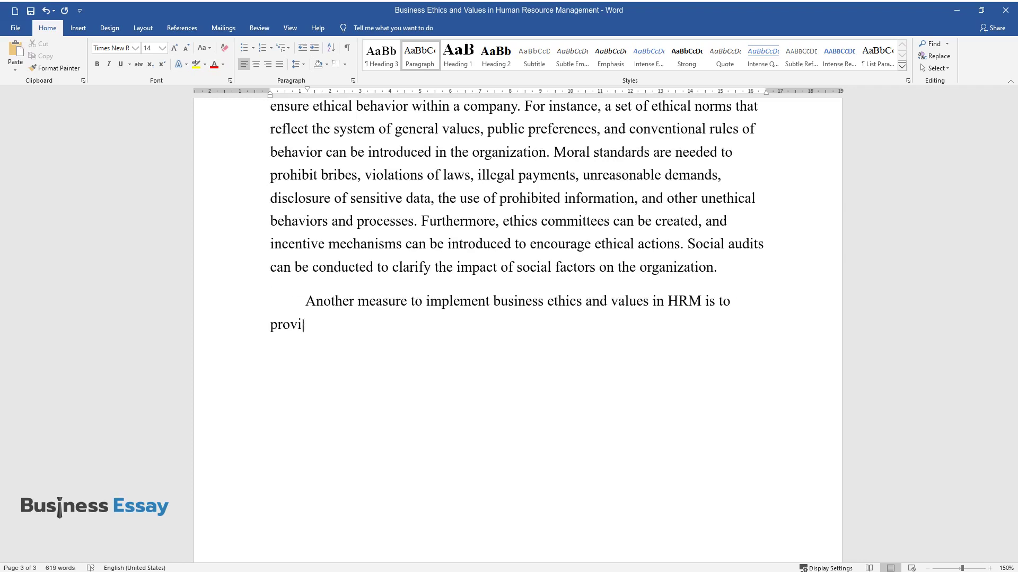
{"action": "type", "text": "de training in ethical behavior t"}
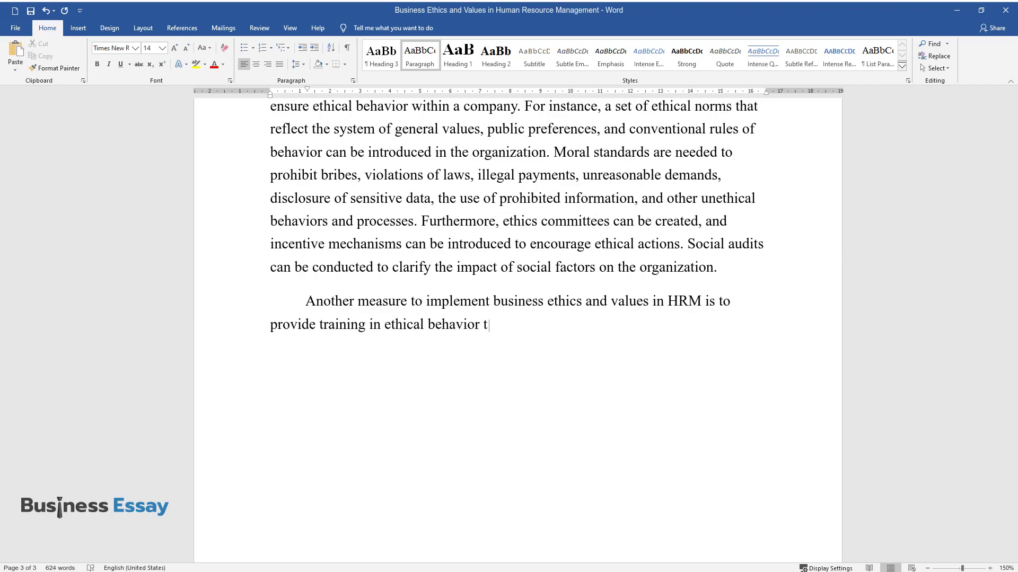
{"action": "type", "text": "o managers and other employees. As"}
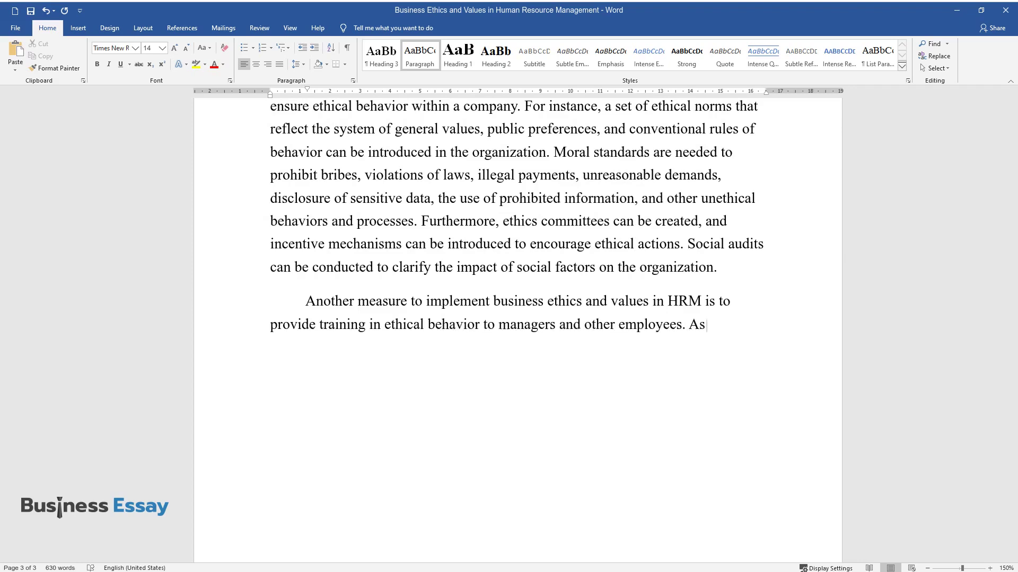
{"action": "type", "text": " reported by Westerman et "}
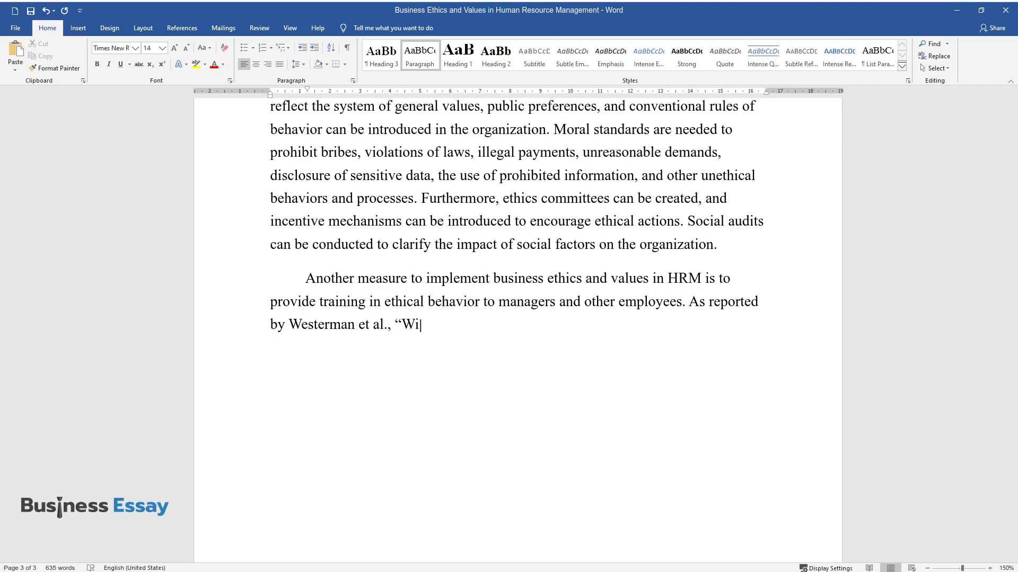
{"action": "type", "text": "anizations, effective stra"}
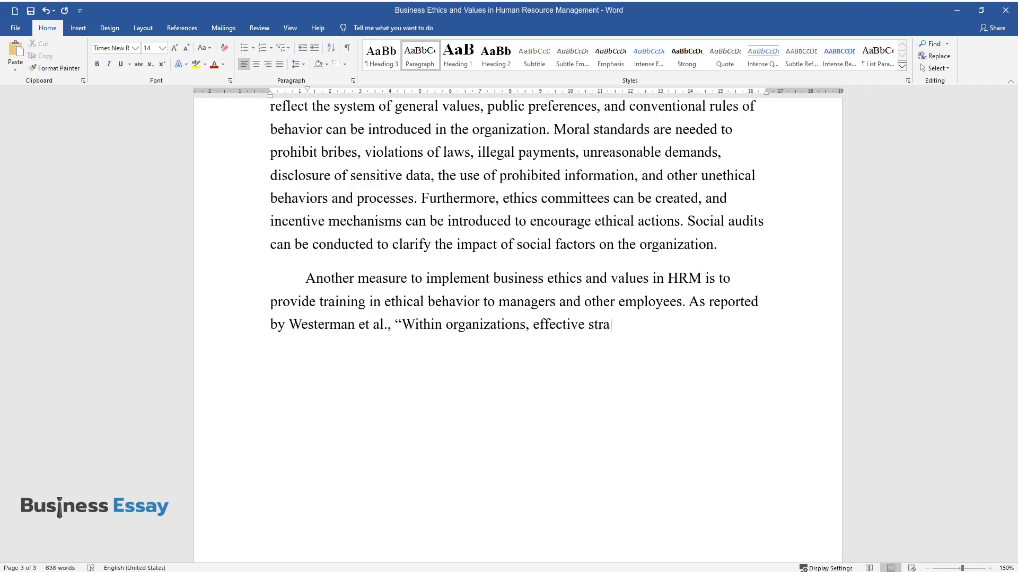
{"action": "type", "text": "tegic HRM engagement is"}
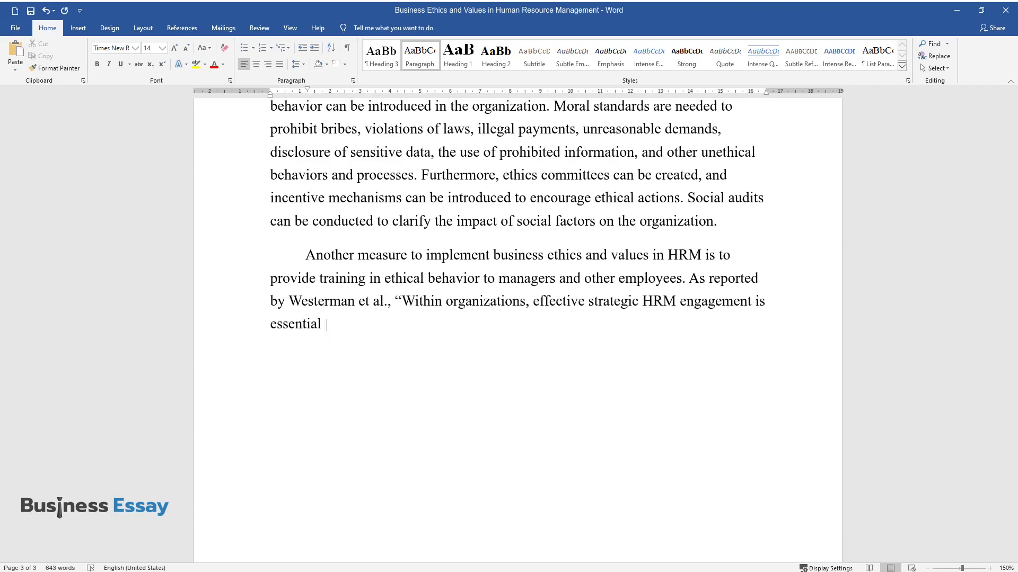
{"action": "type", "text": " esin navigating this transition [to"}
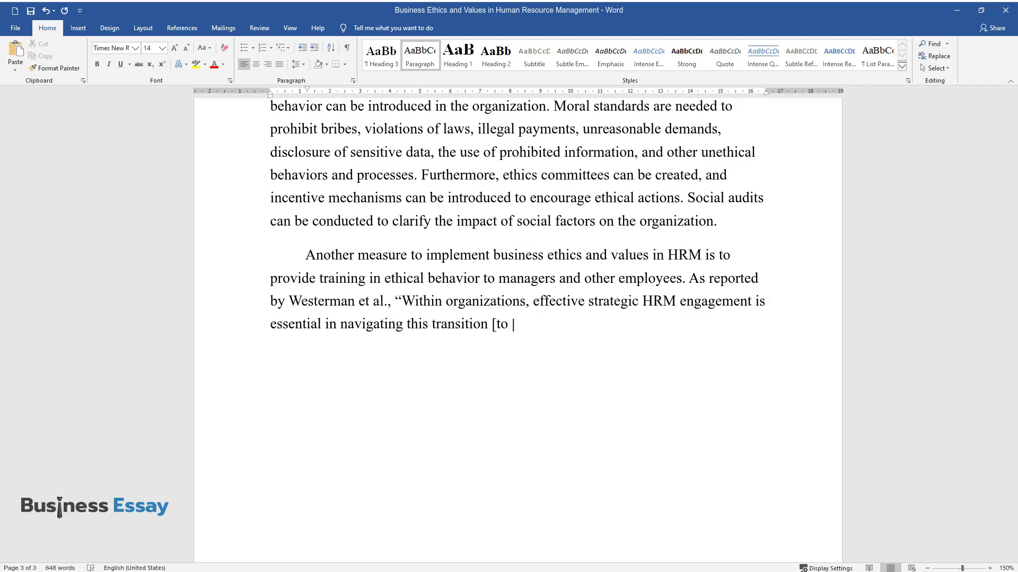
{"action": "type", "text": "human capital practices], and busi"}
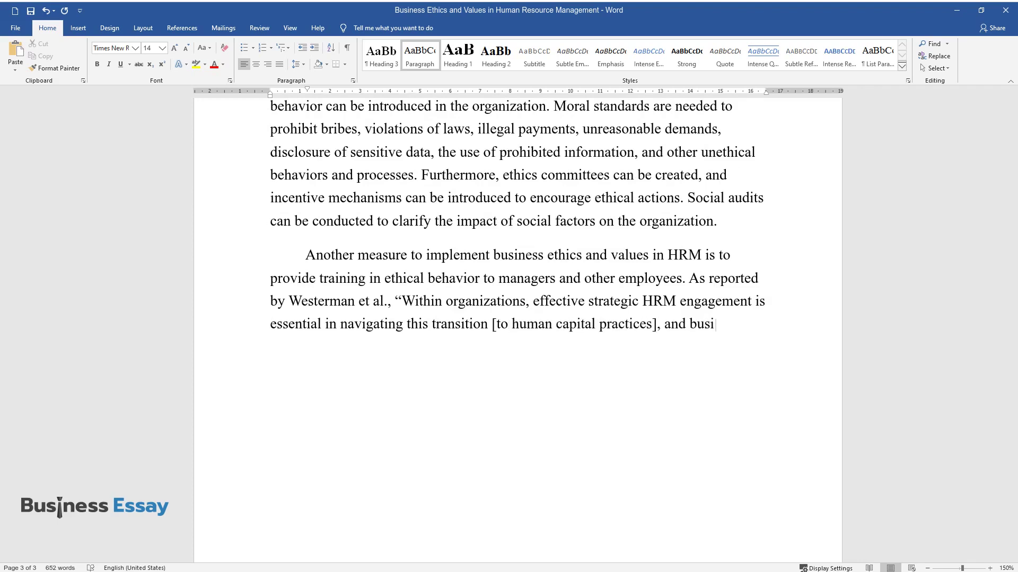
{"action": "type", "text": "ness higher education must provide"}
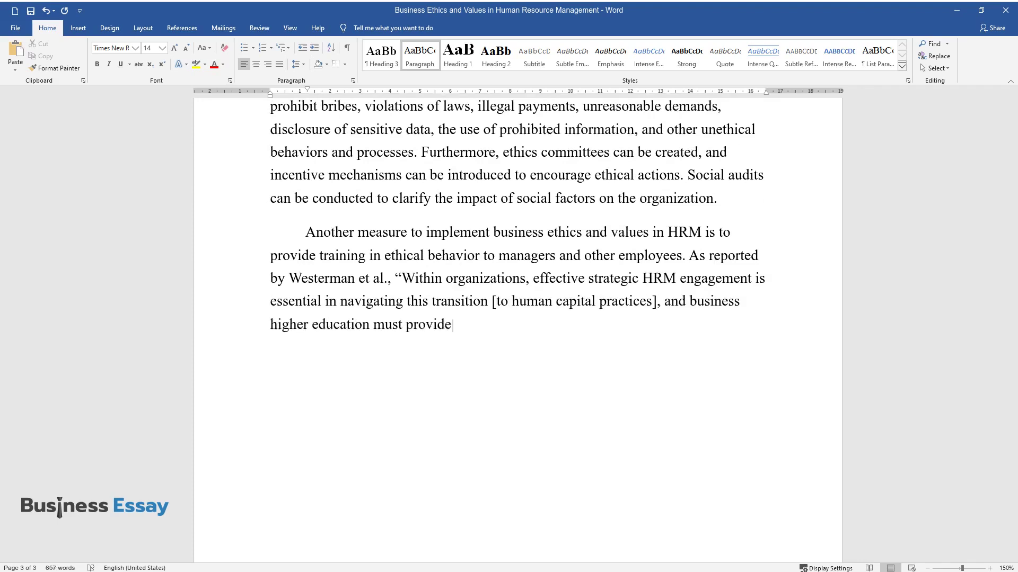
{"action": "type", "text": "ning to address this need"}
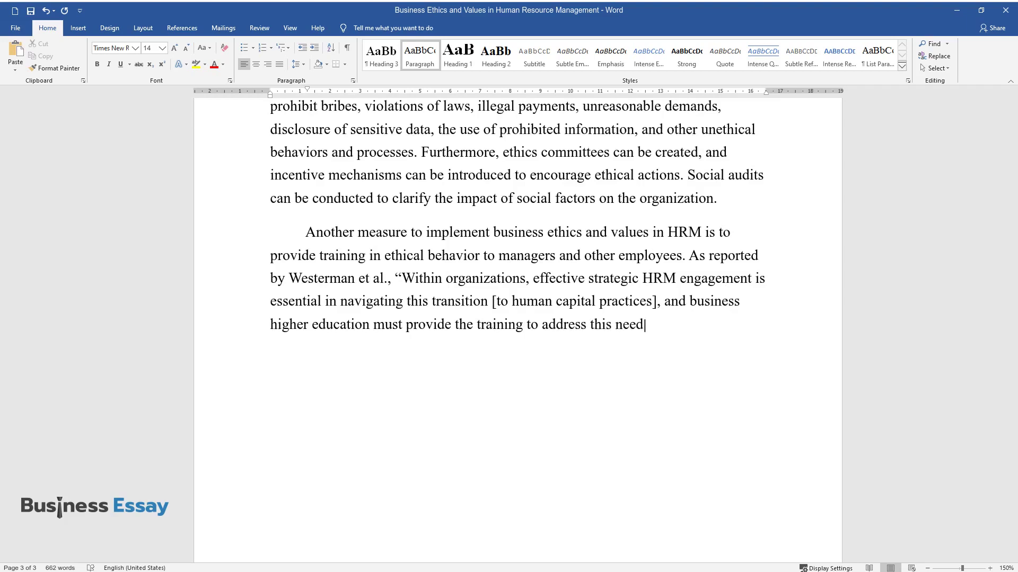
{"action": "type", "text": "ermore, employees need to be informed about cases of highly"}
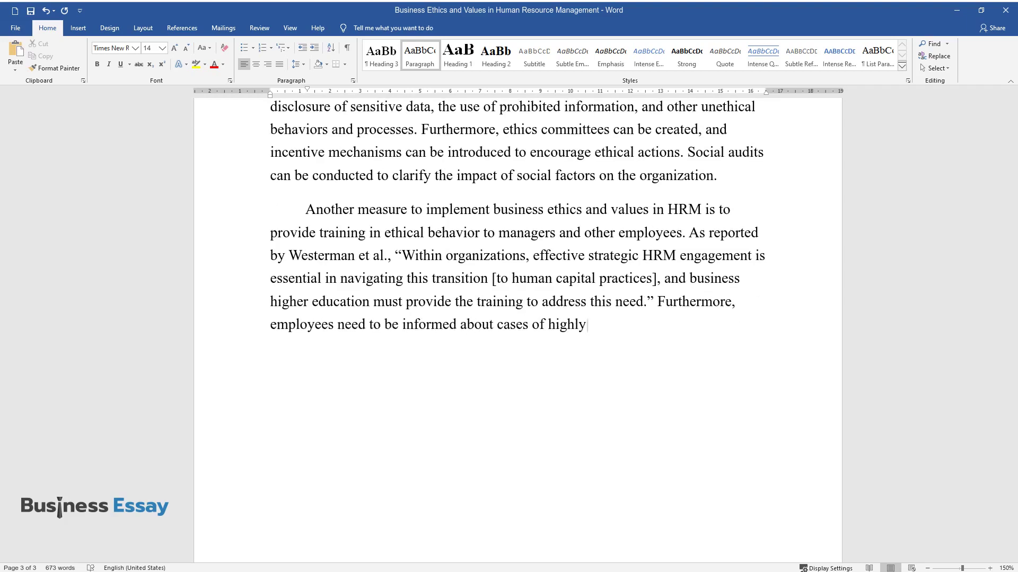
{"action": "type", "text": " ethical behavior through various "}
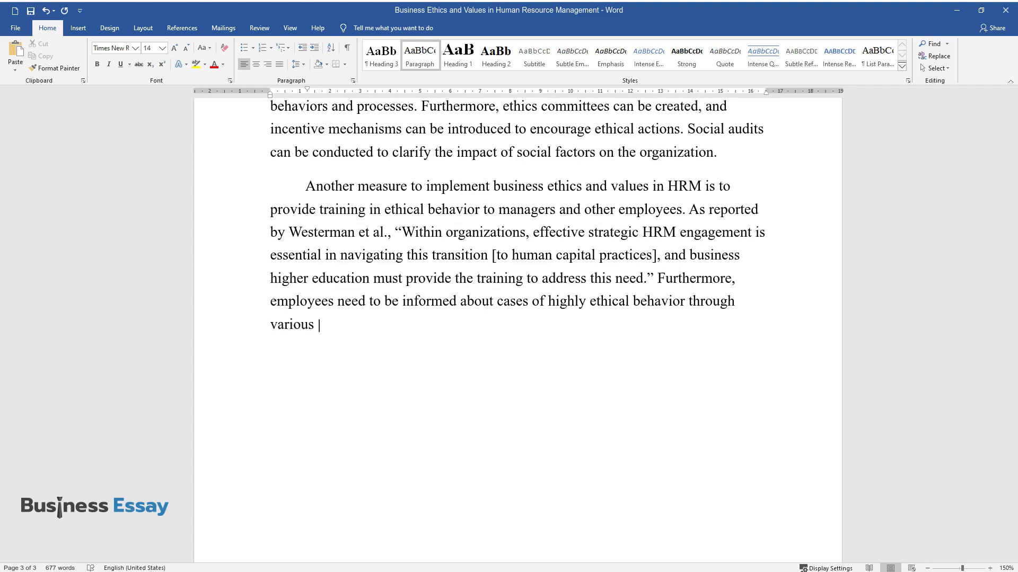
{"action": "type", "text": "information channels to encourage"}
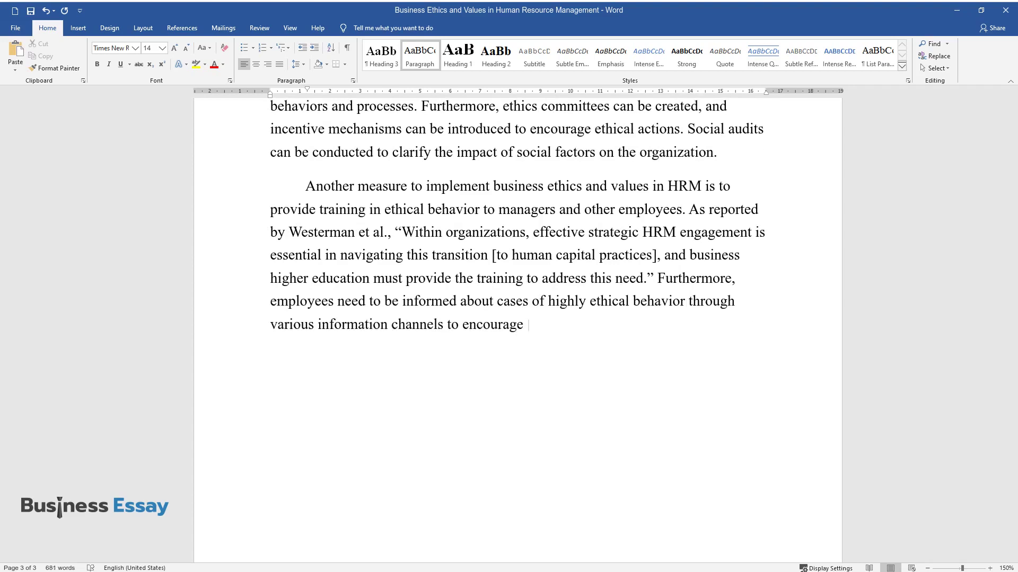
{"action": "type", "text": " a moral approach to problem-solvin"}
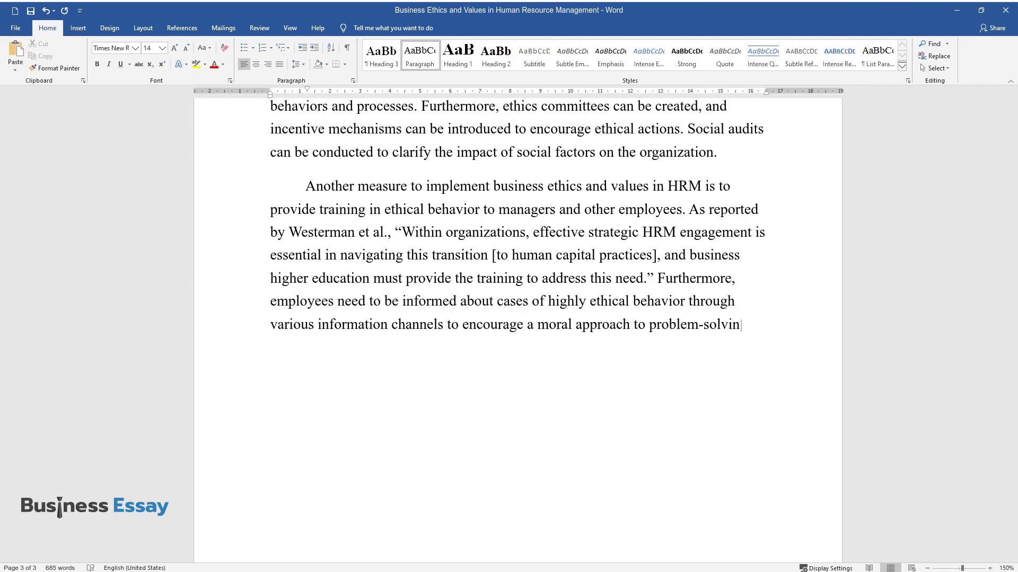
{"action": "type", "text": "g. Ethical or immoral bus"}
{"action": "type", "text": "iness pra"}
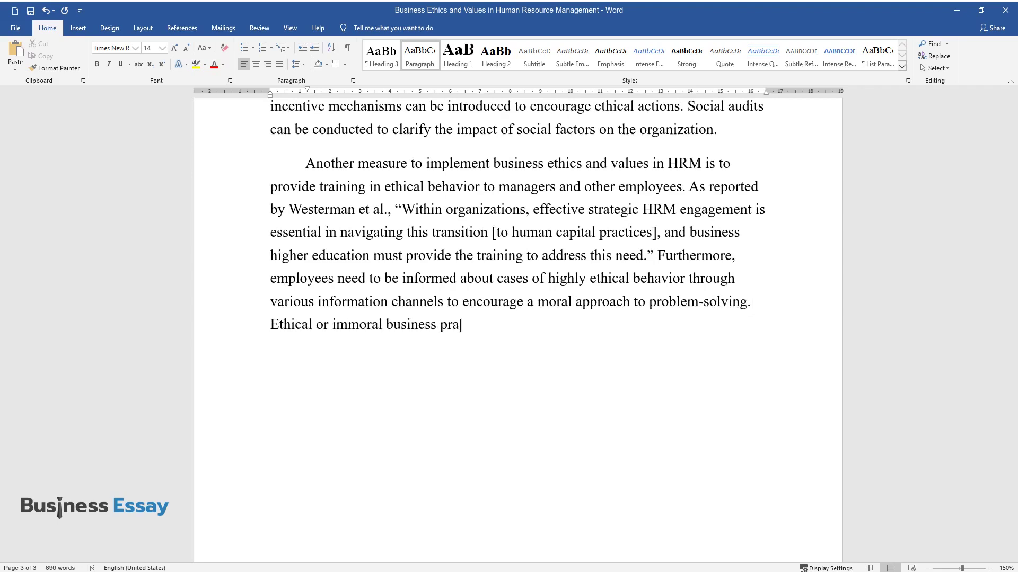
{"action": "type", "text": "eflect the valuesystem th"}
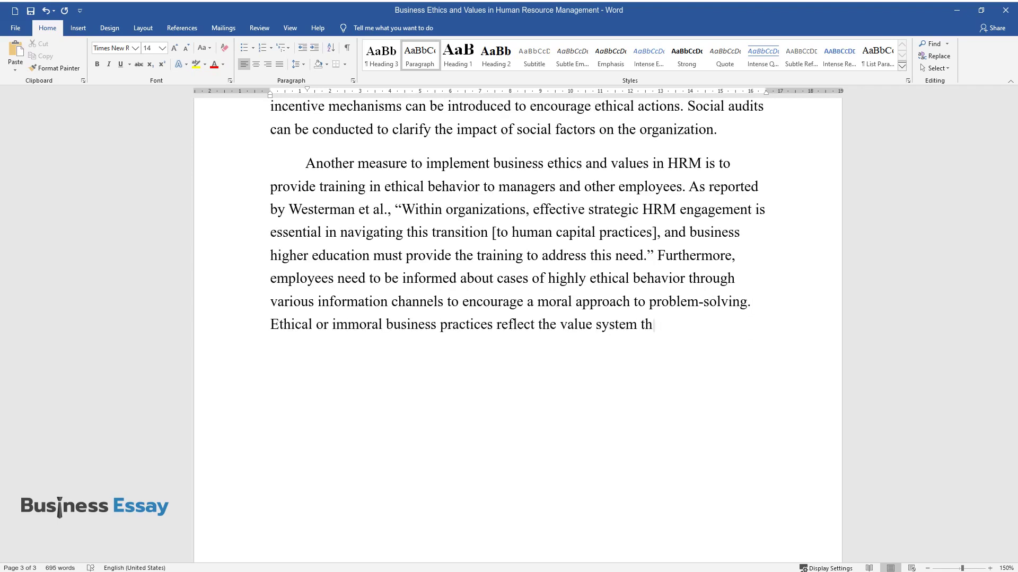
{"action": "type", "text": "at has formed in a certain organiz"}
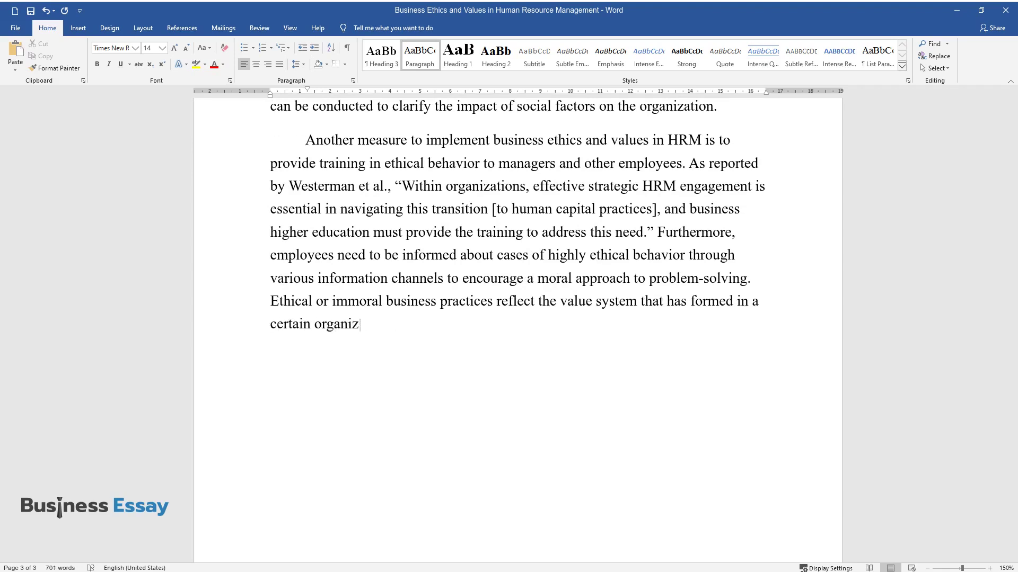
{"action": "type", "text": "ation. Therefore, ethical norms o"}
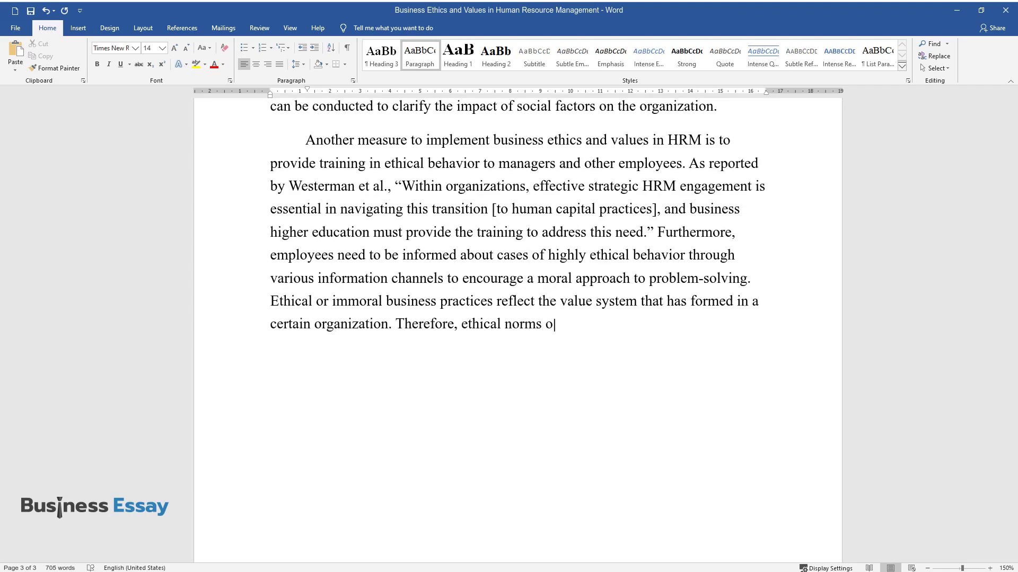
{"action": "type", "text": "f behavior must be implemented by r"}
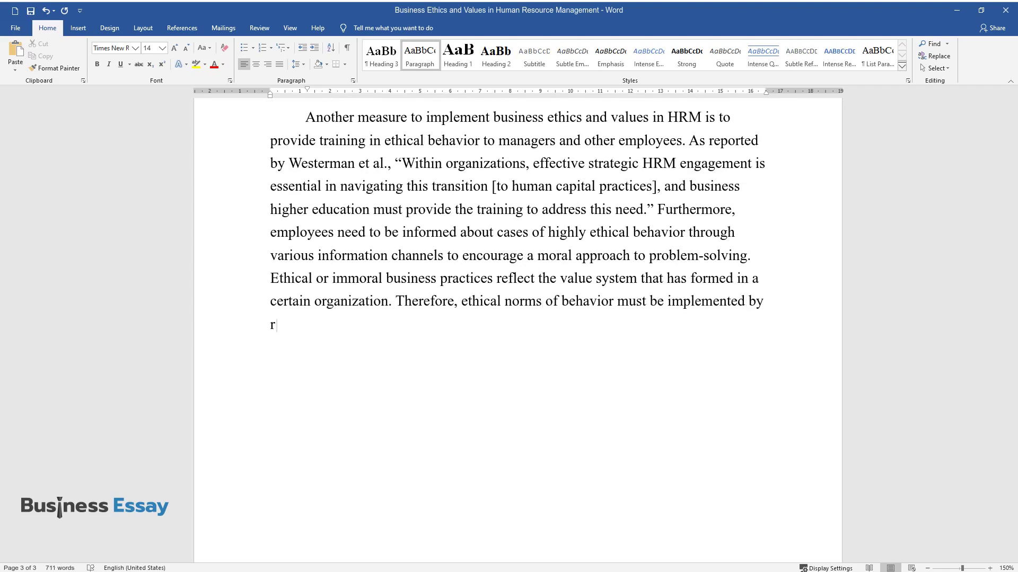
{"action": "type", "text": "aising people's culturalawarenes"}
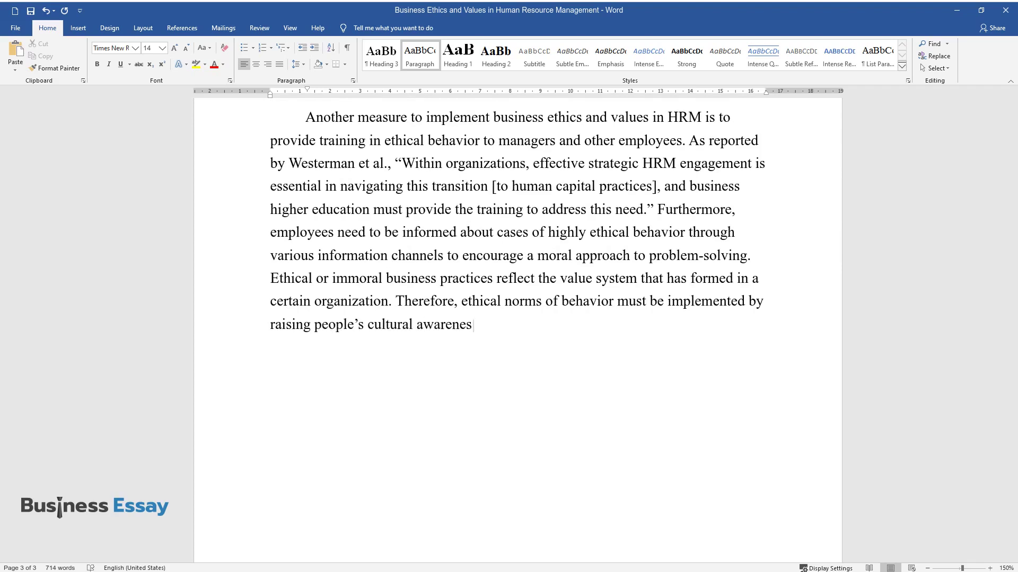
{"action": "type", "text": "s and providing training to each m"}
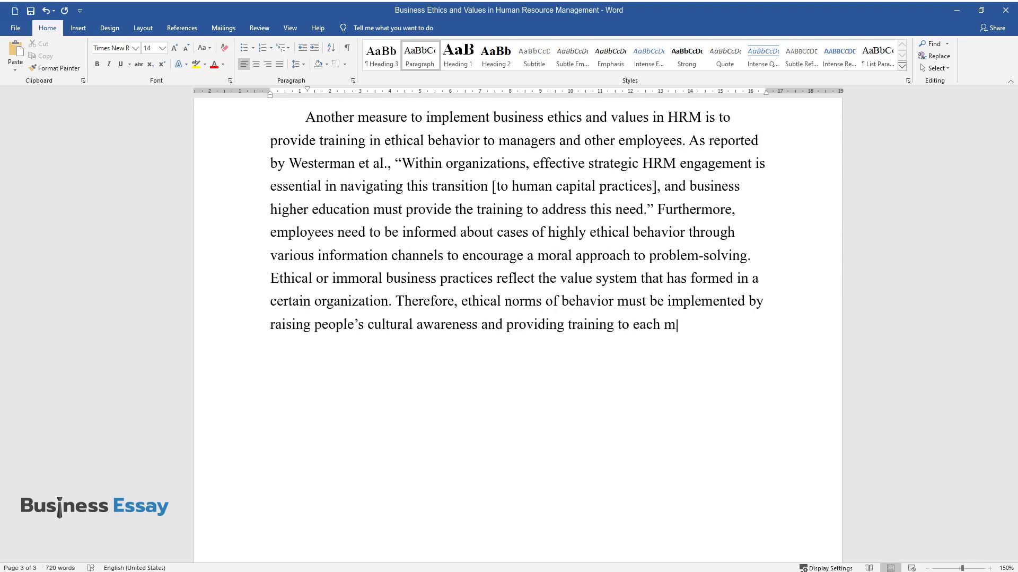
{"action": "type", "text": "ember of the team."}
{"action": "key", "text": "Return"}
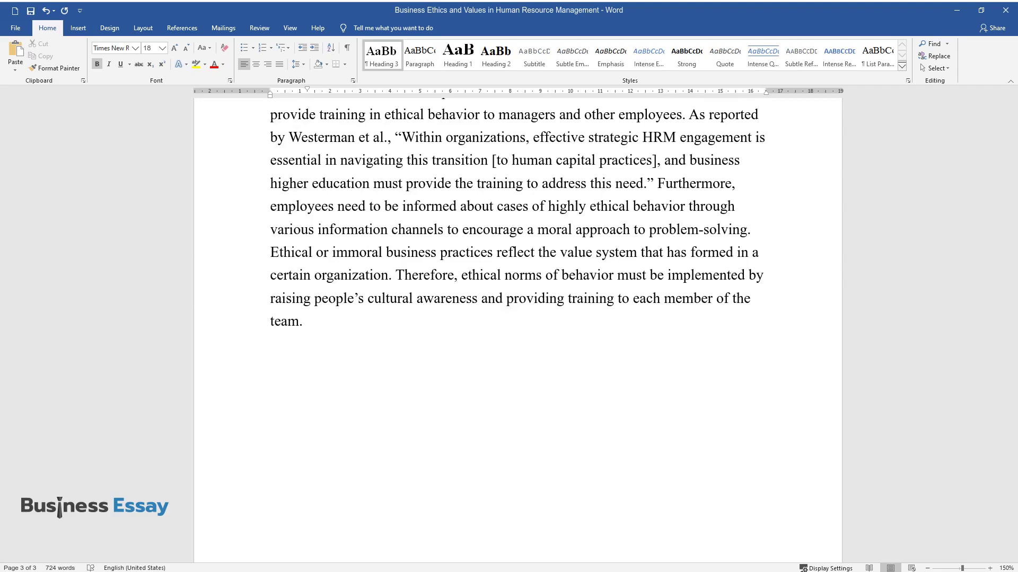
Add the 'Opposing Viewpoints' heading and begin its paragraph on the two opposing views
{"action": "type", "text": "Opposing Viewpoints"}
{"action": "key", "text": "Return"}
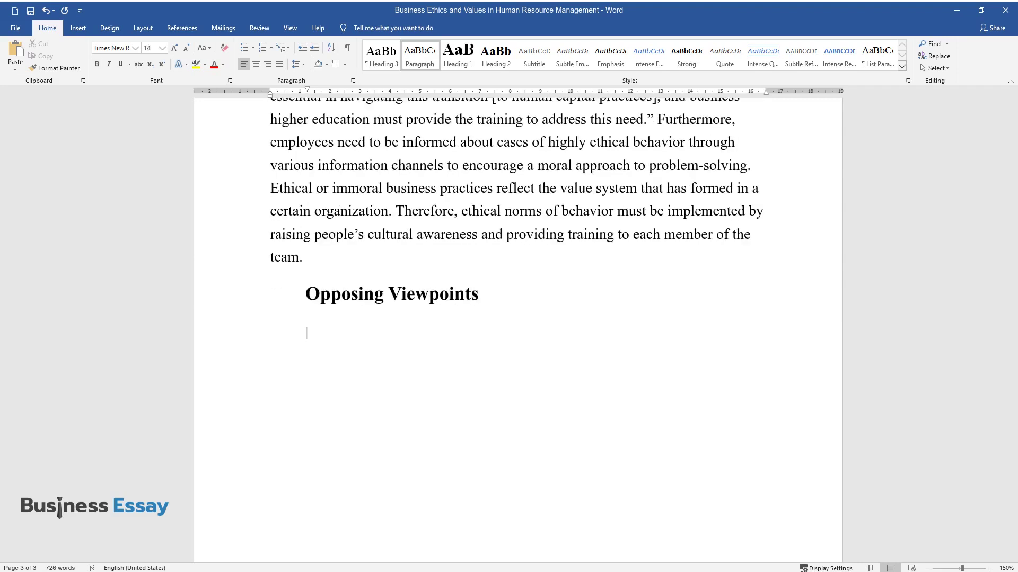
{"action": "type", "text": "There "}
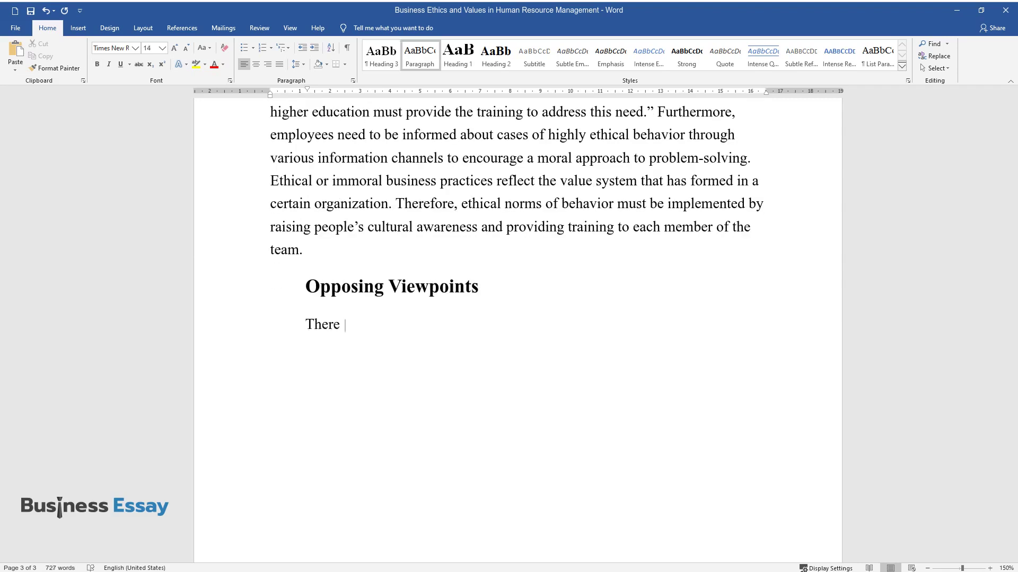
{"action": "type", "text": "are two opposing viewpoints concern"}
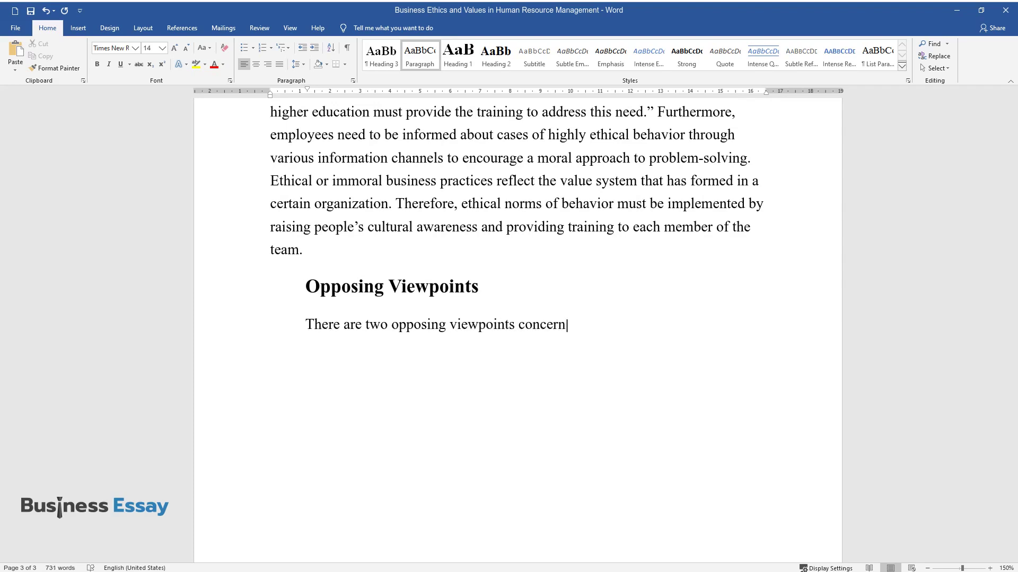
{"action": "type", "text": "ing business ethics and values in HRM. Companies often find themselves"}
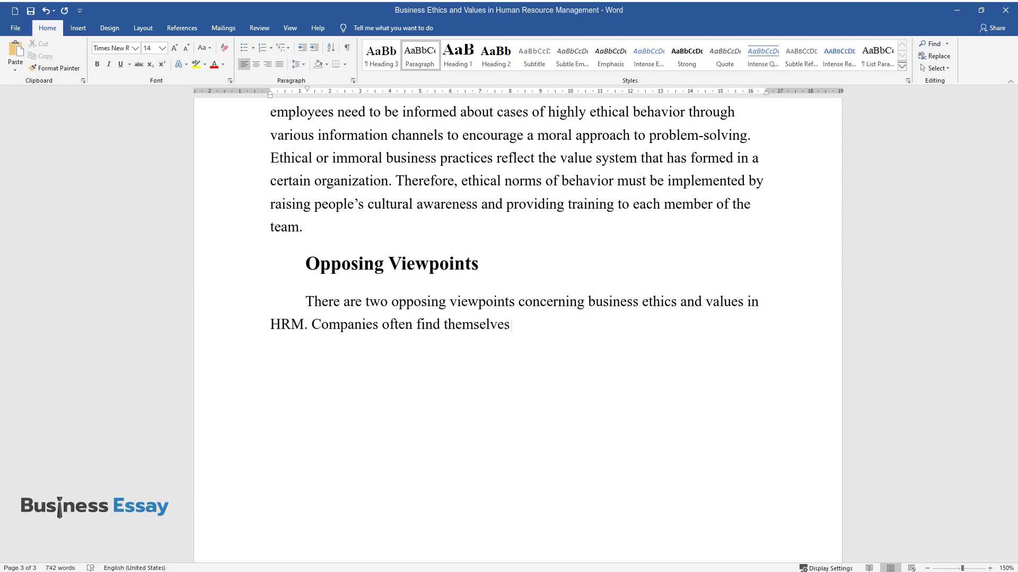
{"action": "type", "text": " faced with a dilemma where they hav"}
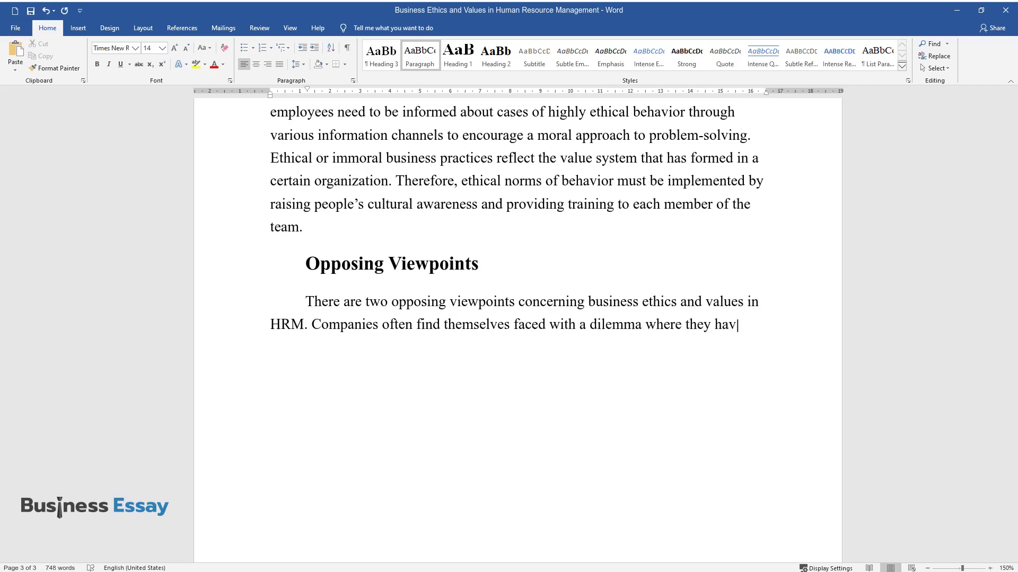
{"action": "type", "text": "e to choose whether to act ethicall"}
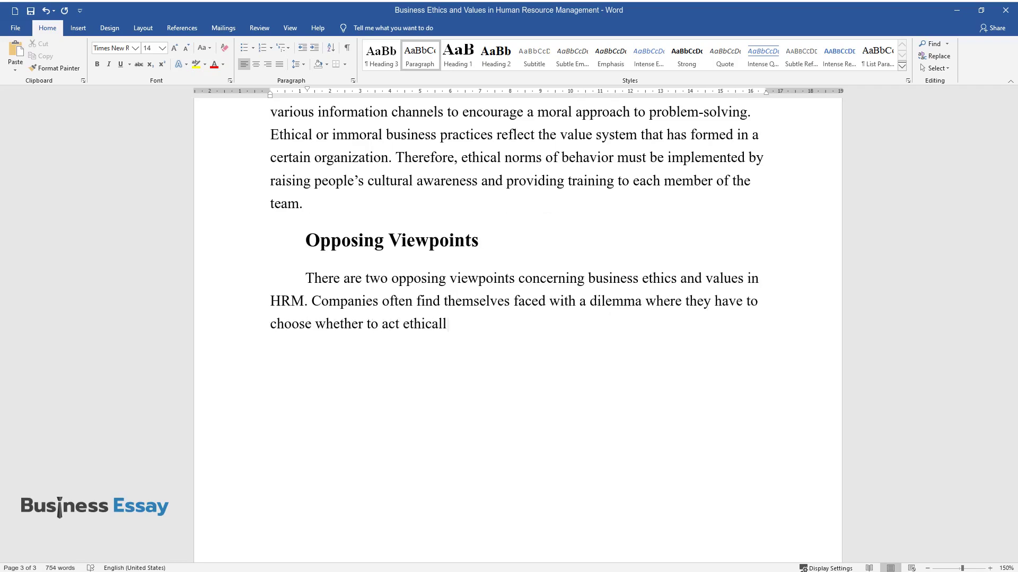
{"action": "type", "text": "y and lose potential profits or to"}
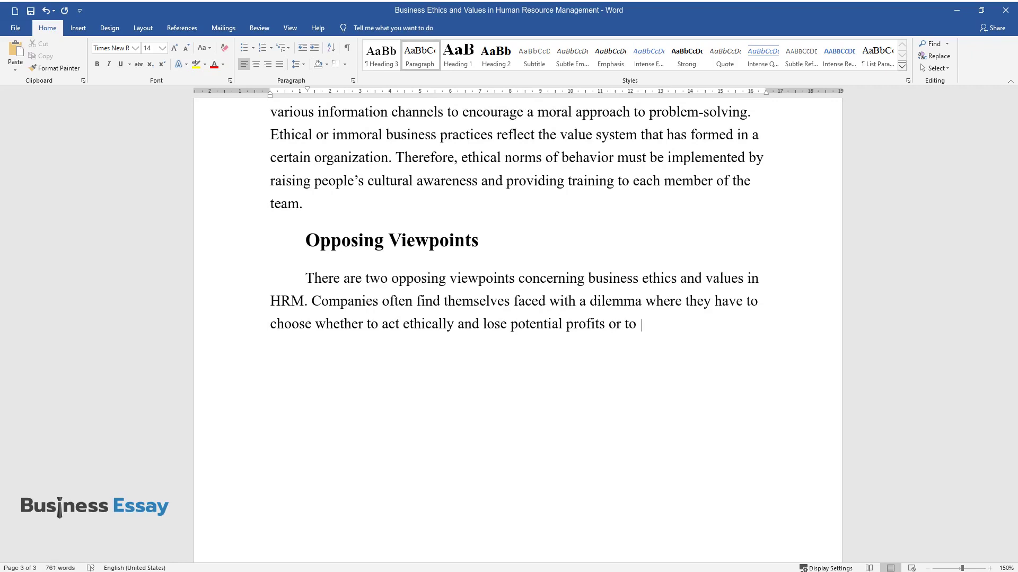
{"action": "type", "text": "achieve certain goals by any means."}
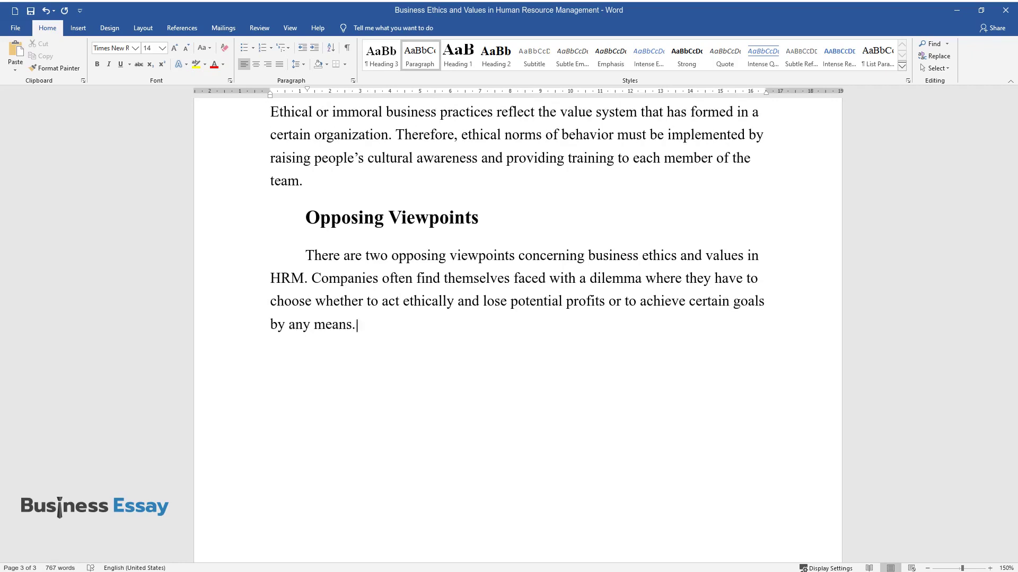
{"action": "type", "text": " As practice shows, if the company "}
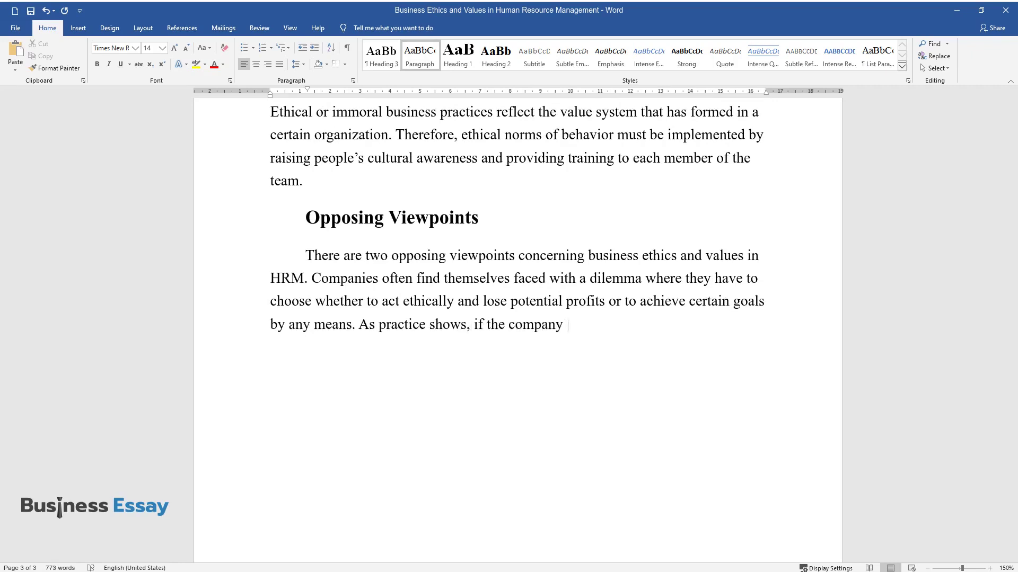
{"action": "type", "text": "plans its activities in the short t"}
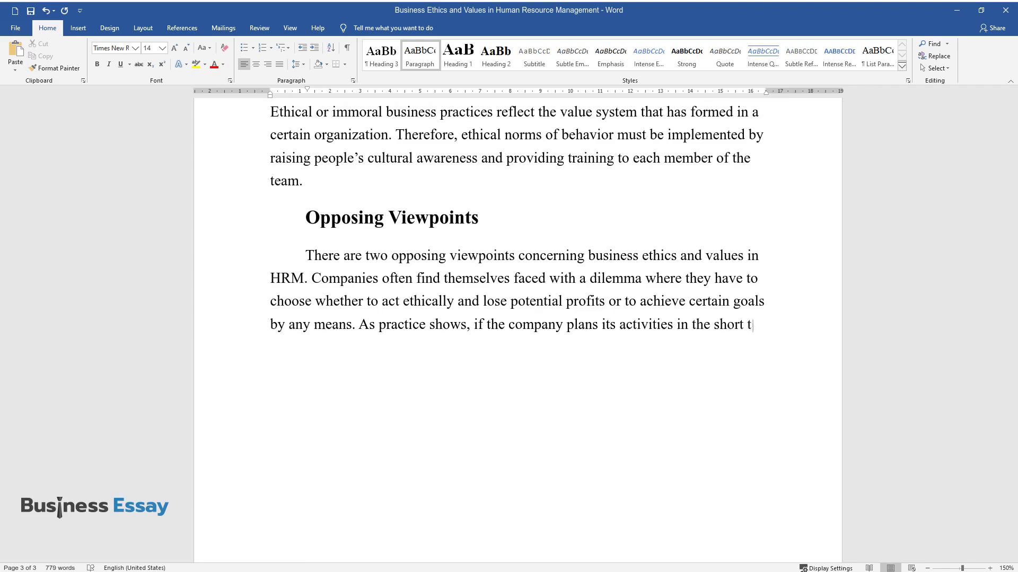
{"action": "type", "text": "erm, without focusing on long-term "}
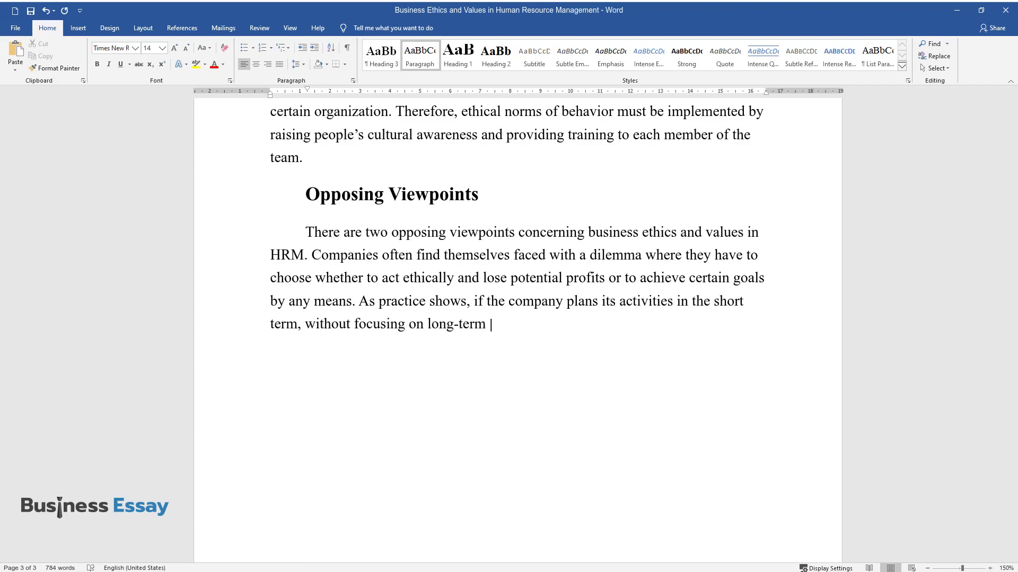
{"action": "type", "text": "development, it generally prefers t"}
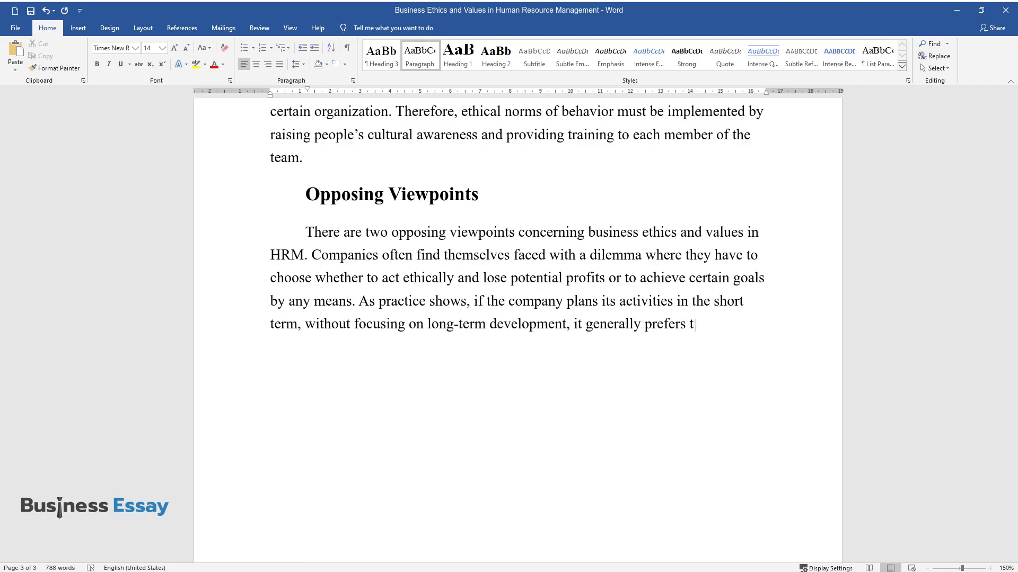
{"action": "type", "text": "o prioritize profits above business"}
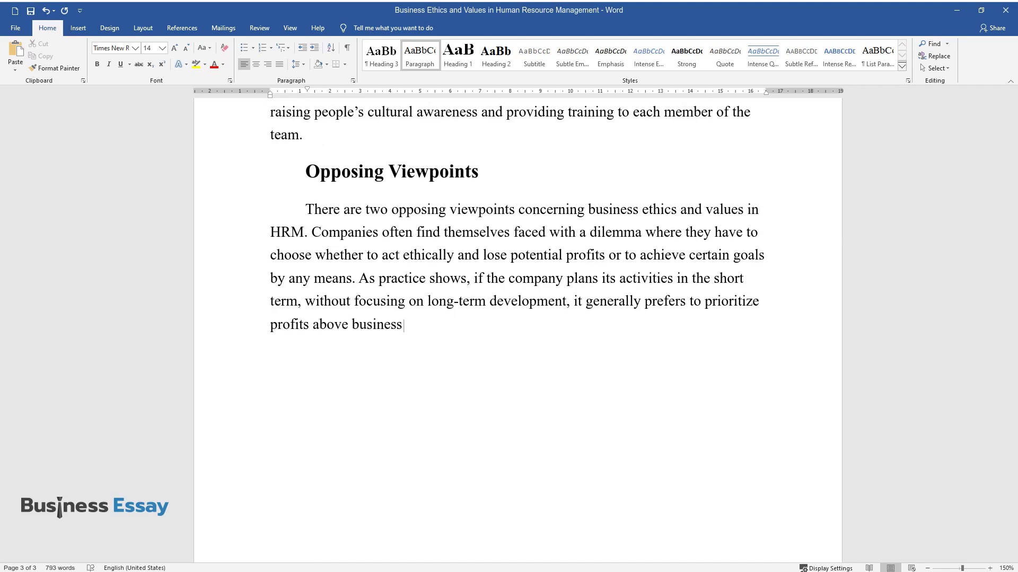
{"action": "type", "text": " ethics. If the company seeks to ob"}
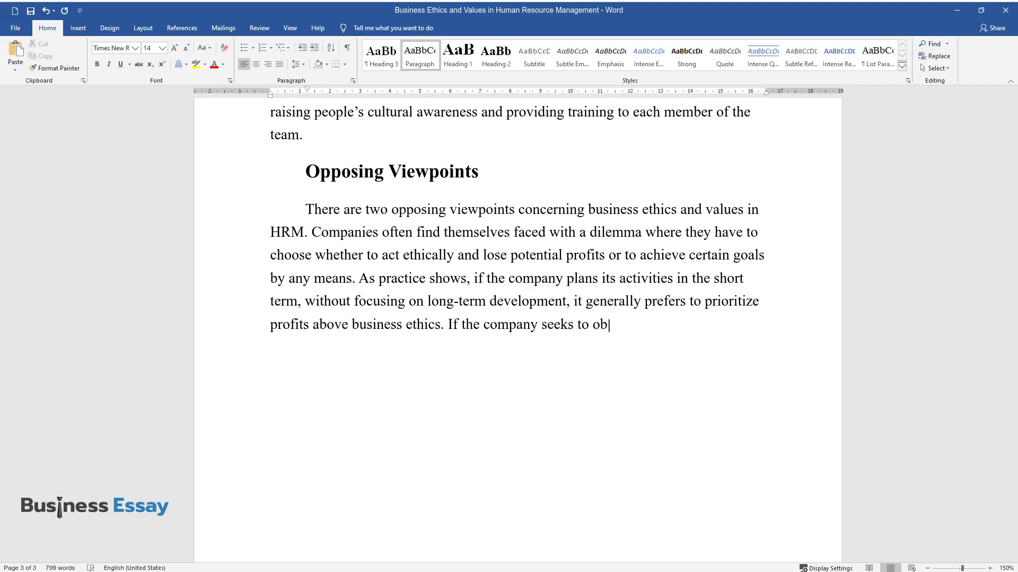
{"action": "type", "text": "able position in the marke"}
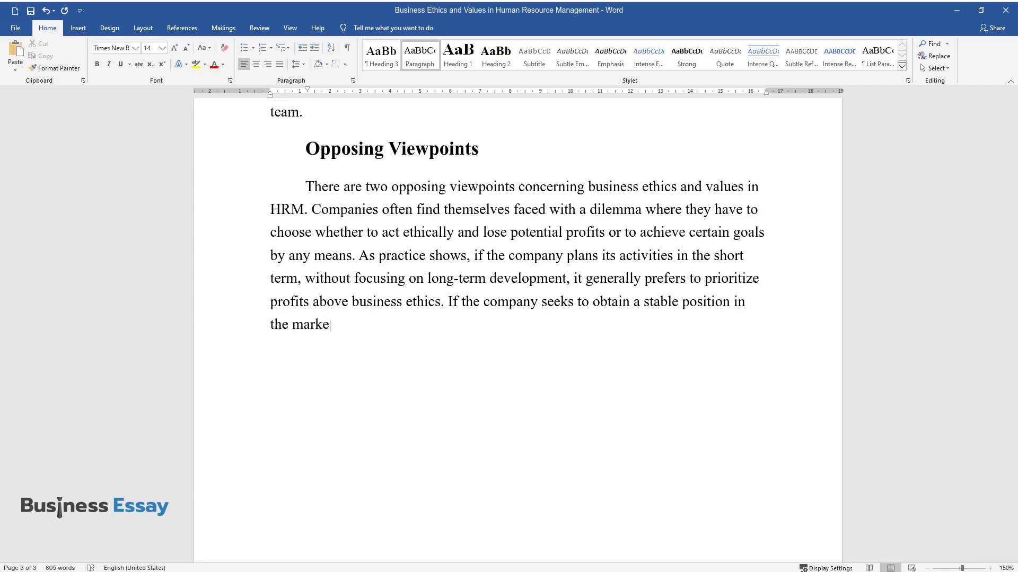
{"action": "type", "text": "t, establish mutually beneficial an"}
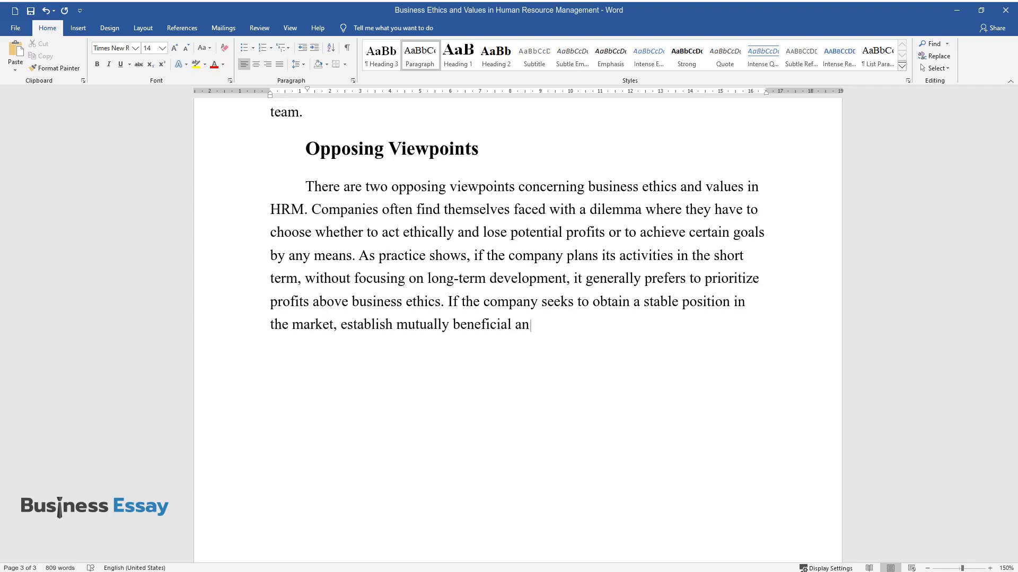
{"action": "type", "text": "d loyal relations with its partners"}
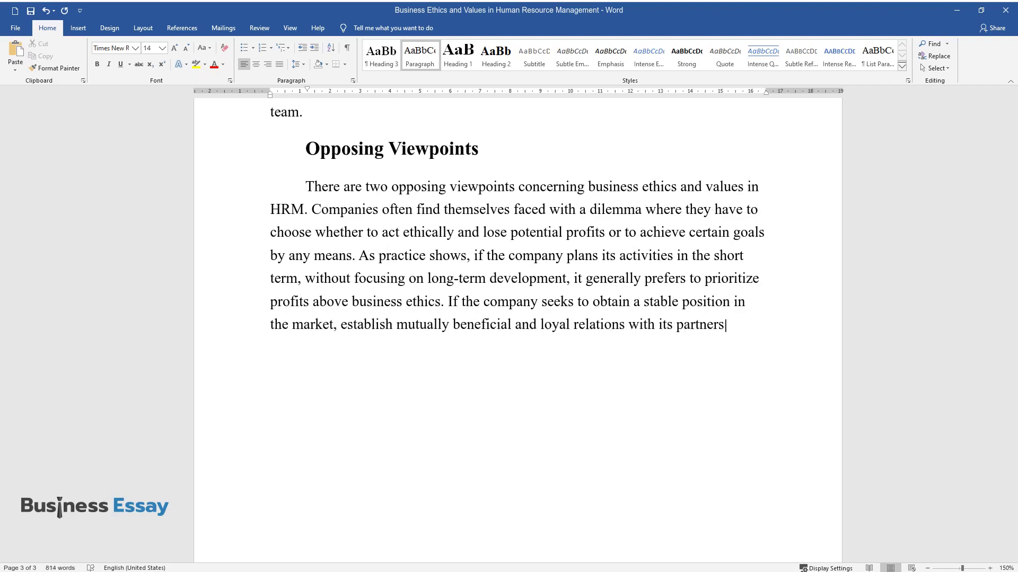
{"action": "type", "text": ", and ensure a successful and profi"}
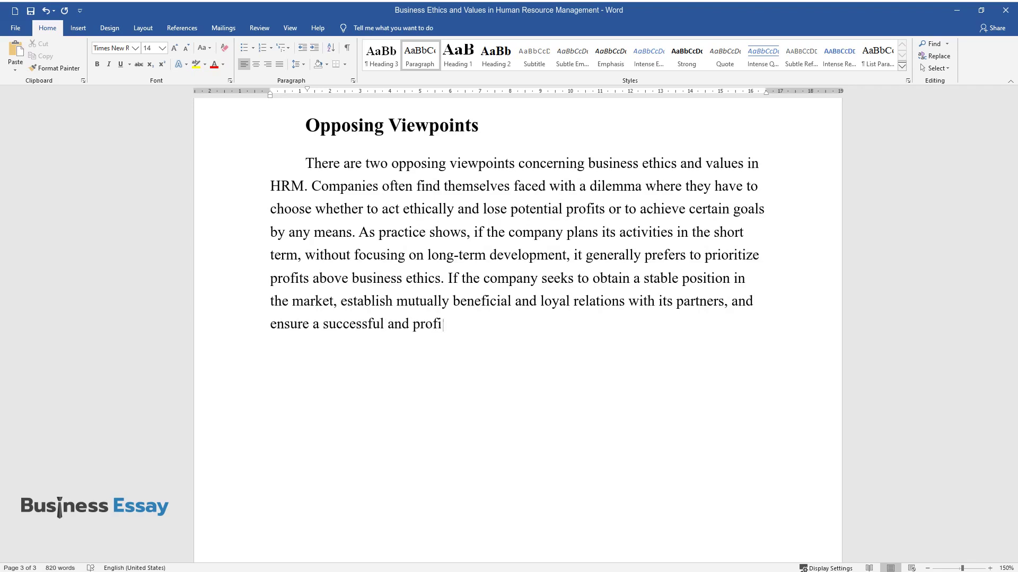
{"action": "type", "text": "table business in the long run, its"}
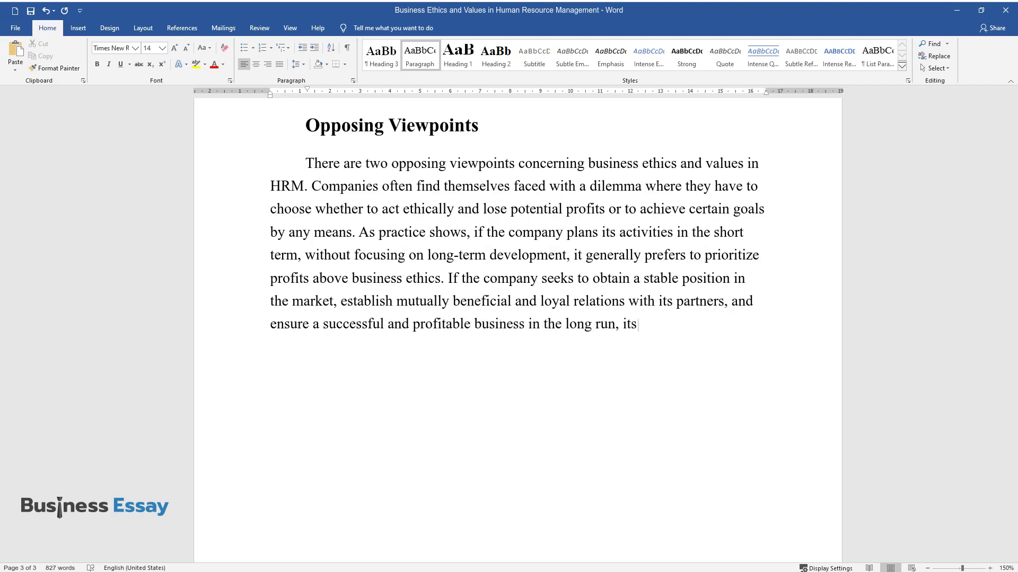
{"action": "type", "text": " business processes"}
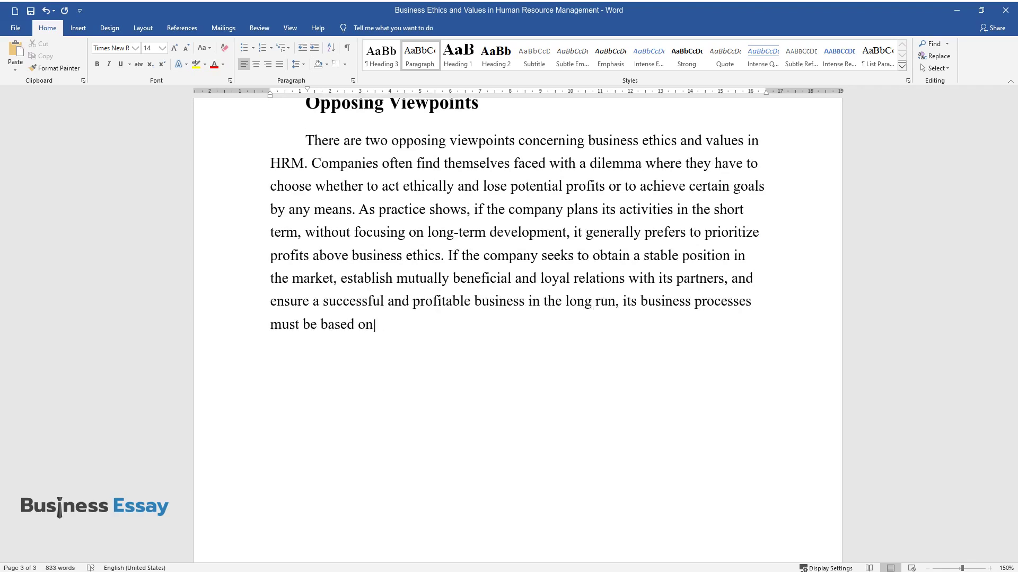
{"action": "type", "text": " must be based on compliance with ethical standards"}
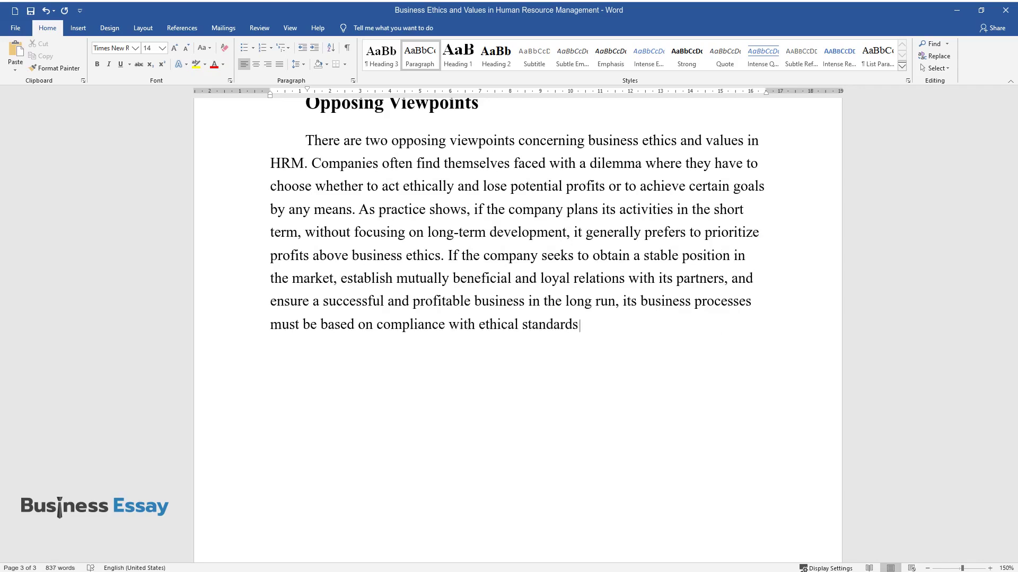
{"action": "type", "text": " and values. The strategy of ethical"}
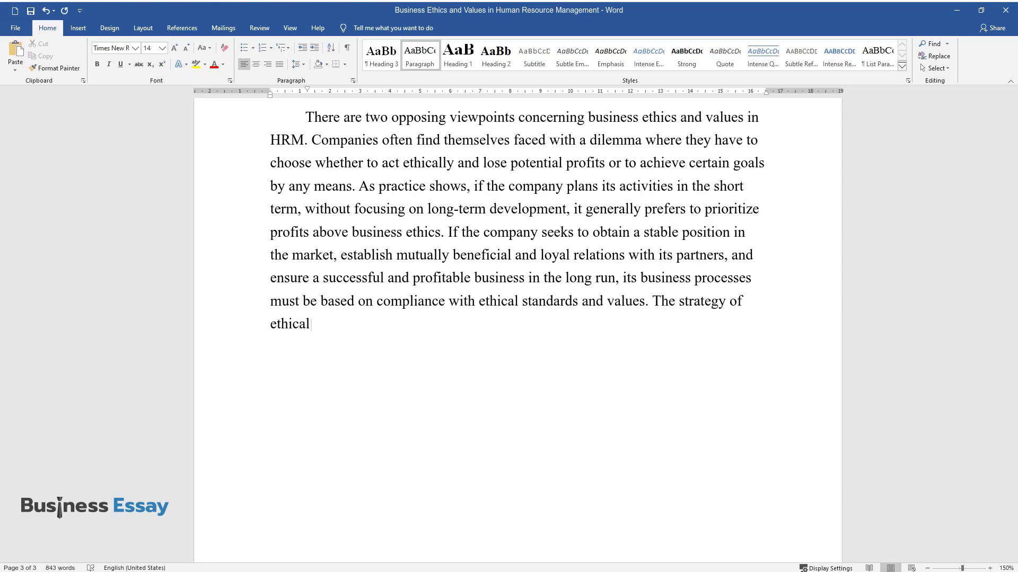
{"action": "type", "text": " behavior sometimes forces enterpri"}
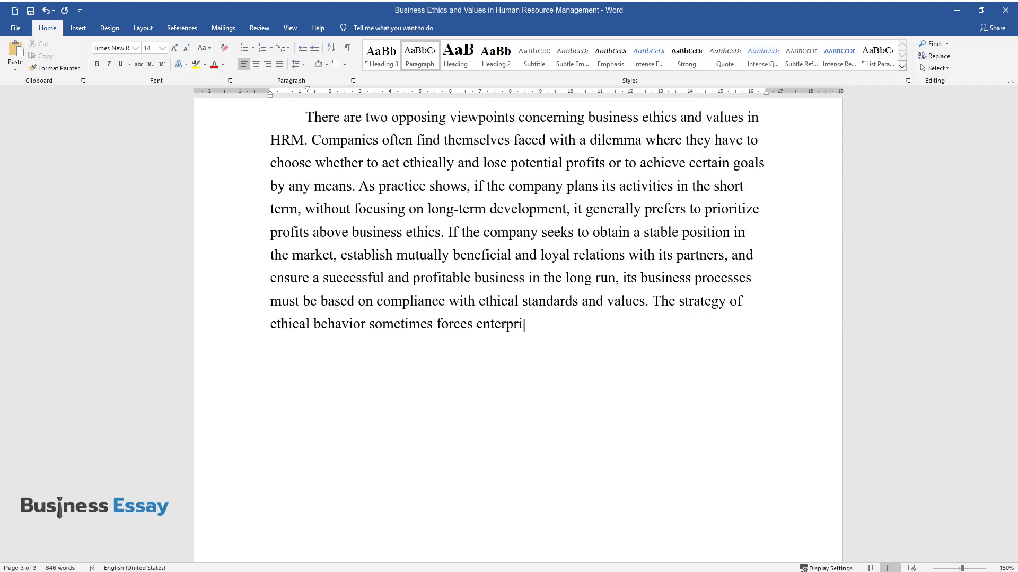
{"action": "type", "text": "fuse offers that are consi"}
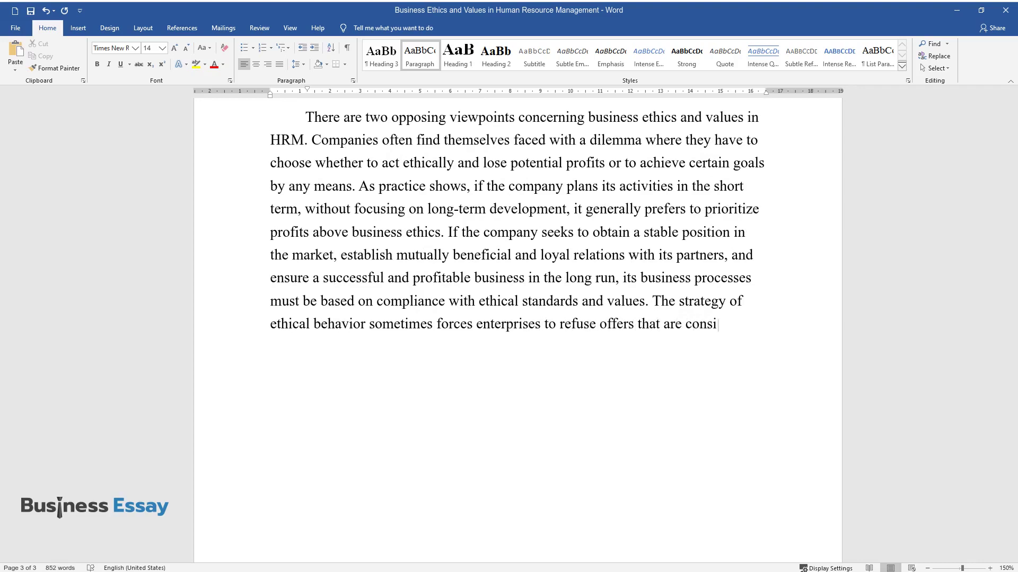
{"action": "type", "text": "dered attractive from a commercial"}
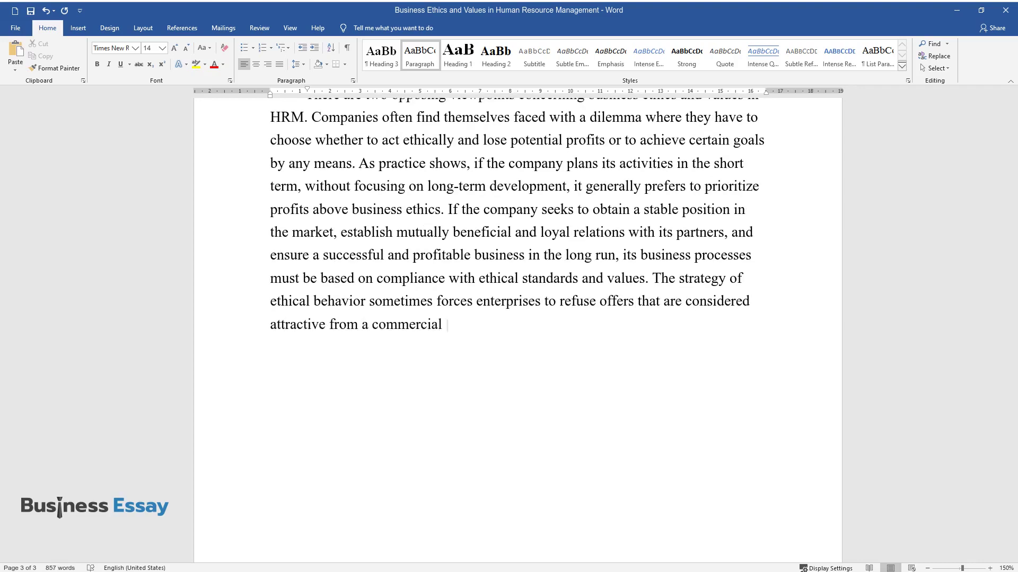
{"action": "type", "text": " point of view. Nevertheless, this"}
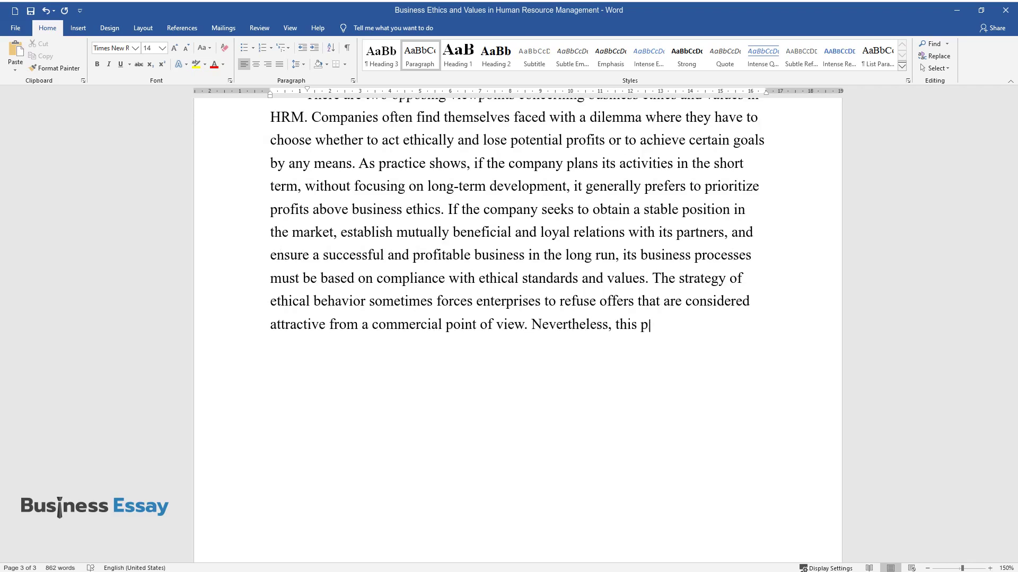
{"action": "type", "text": "proves more efficient in th"}
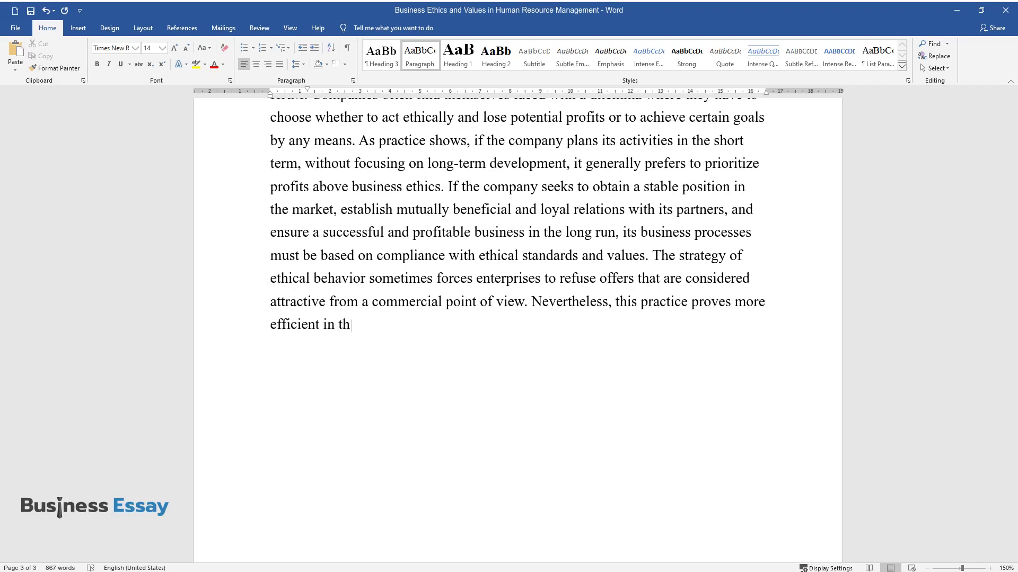
{"action": "type", "text": "e long term as itemphasizes social"}
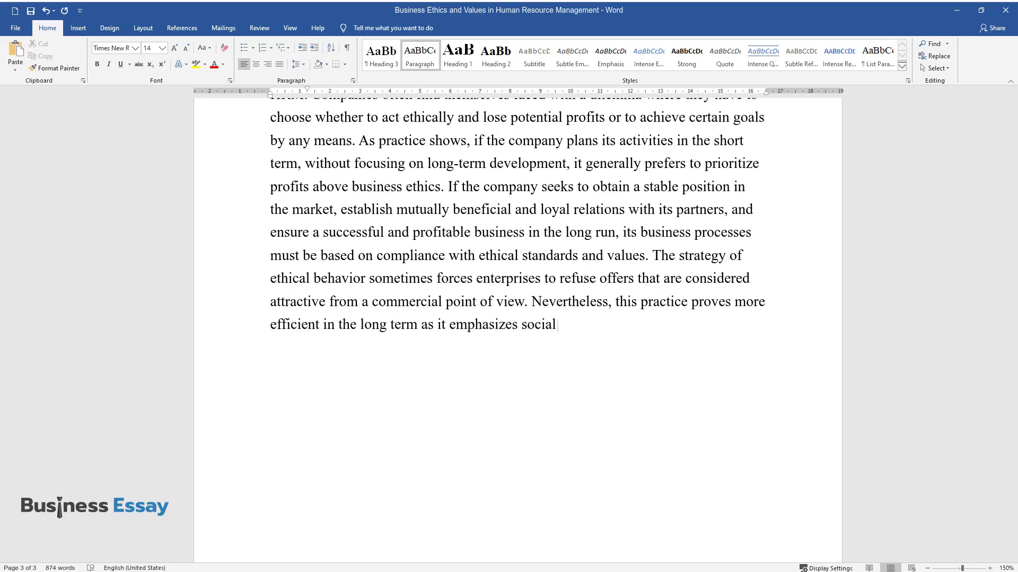
{"action": "type", "text": " responsibility and improves custome"}
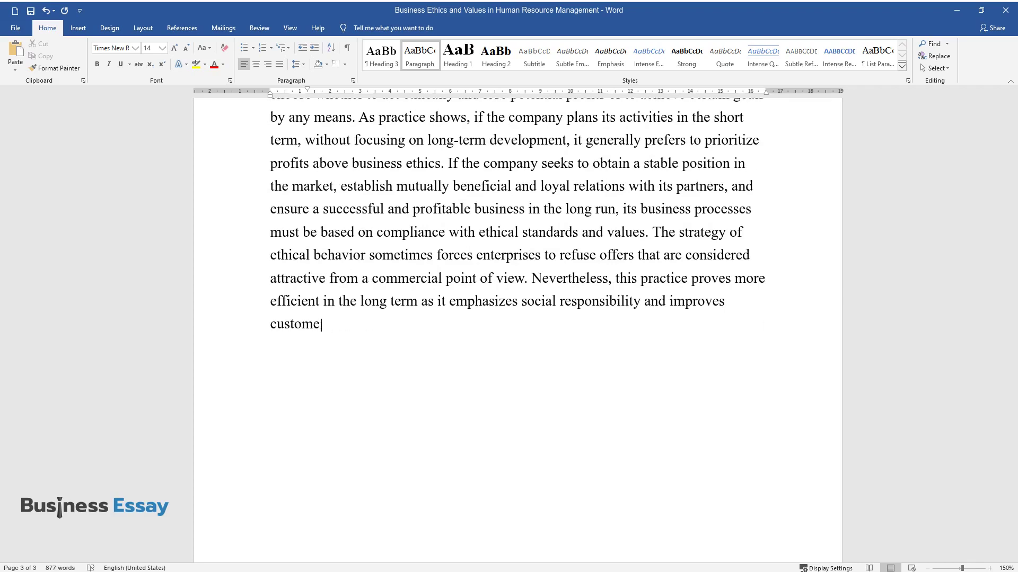
{"action": "type", "text": "y."}
Add the 'Biblical Worldview and Business Ethics and Values in HRM' heading and its paragraph ending on mutual respect
{"action": "key", "text": "Return"}
{"action": "type", "text": "Bibli"}
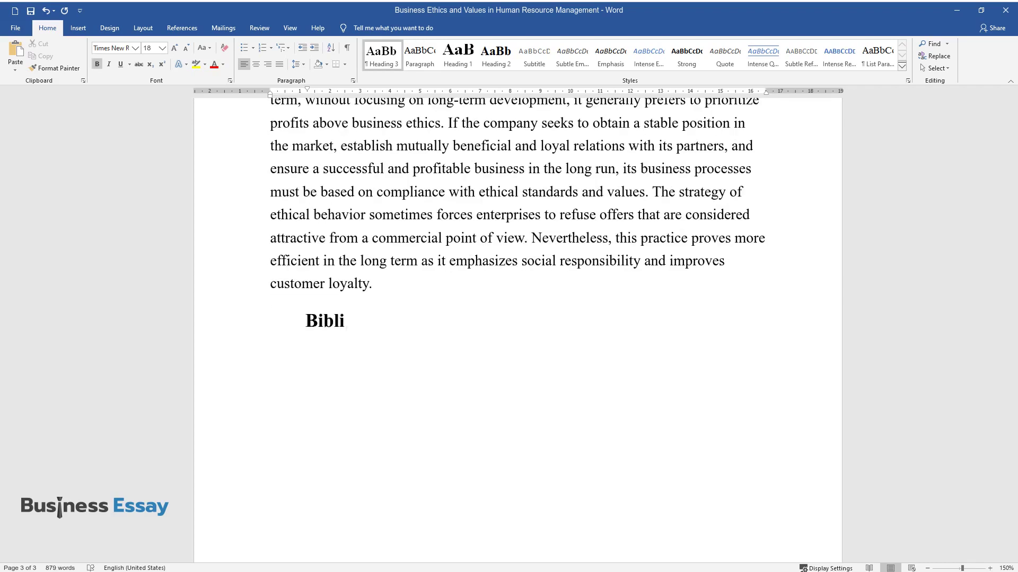
{"action": "type", "text": "cal Worldview and Business"}
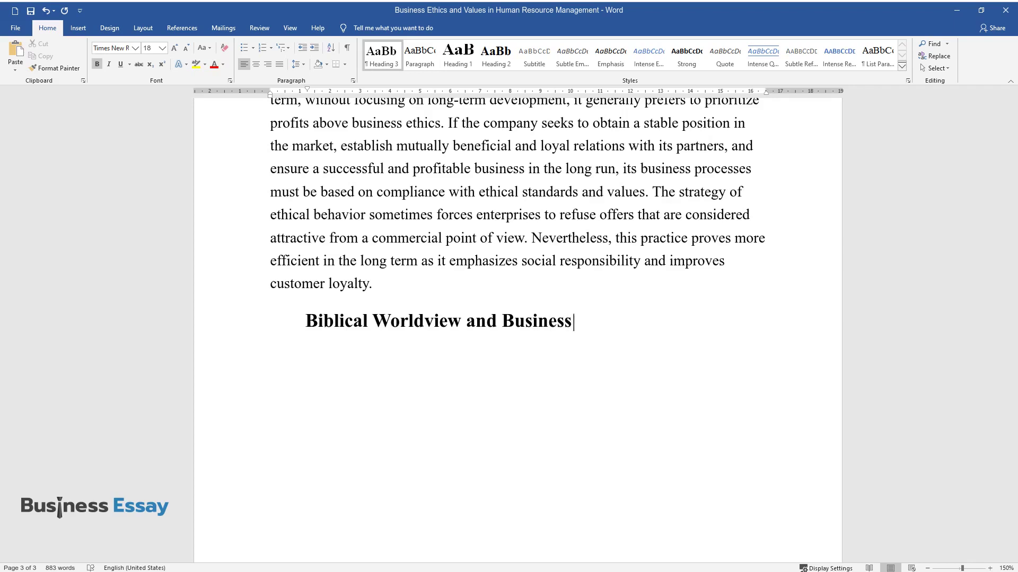
{"action": "type", "text": " Ethics and Values in HRM"}
{"action": "key", "text": "Return"}
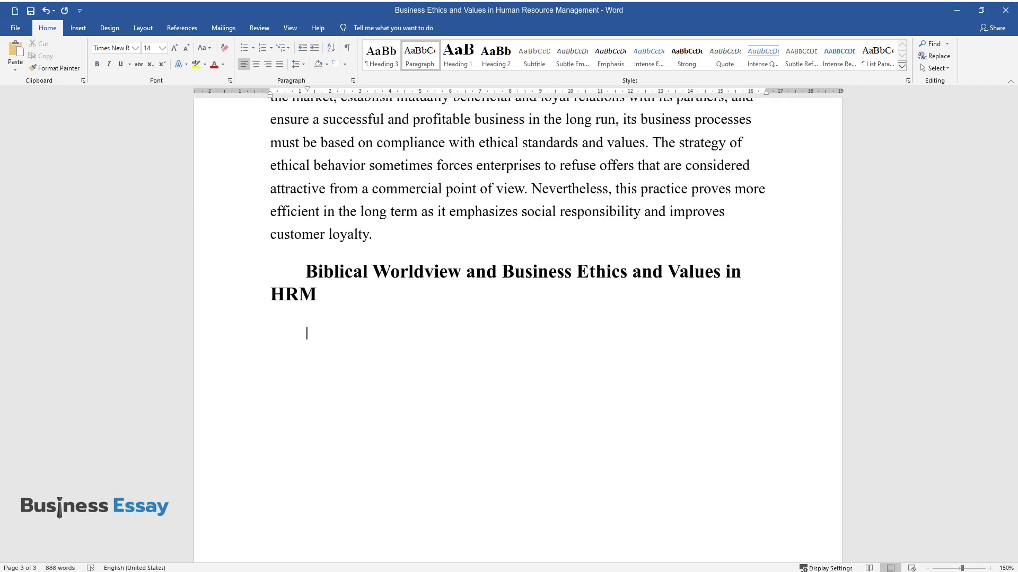
{"action": "type", "text": "A biblical persp"}
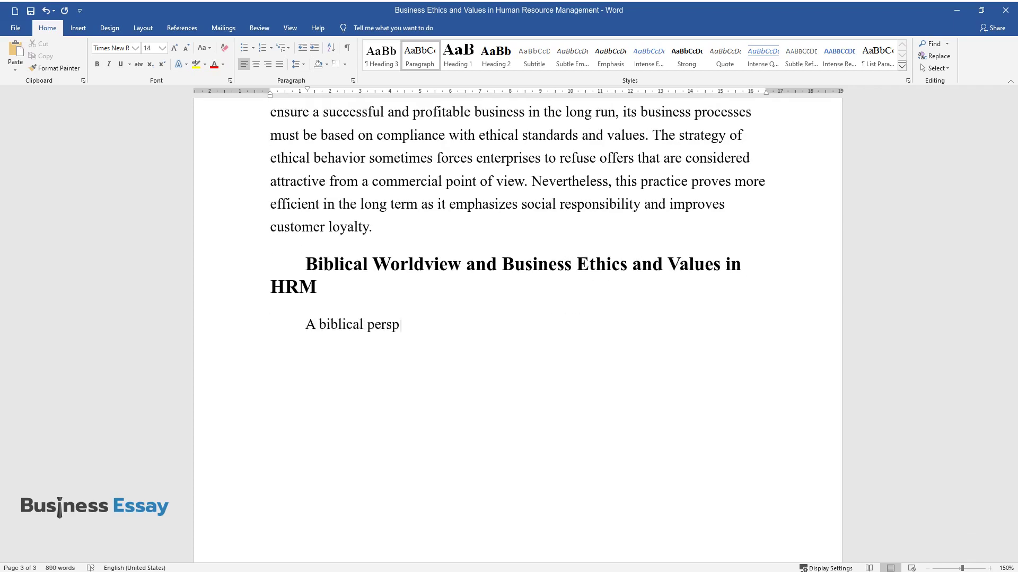
{"action": "type", "text": "ective on business ethics and val"}
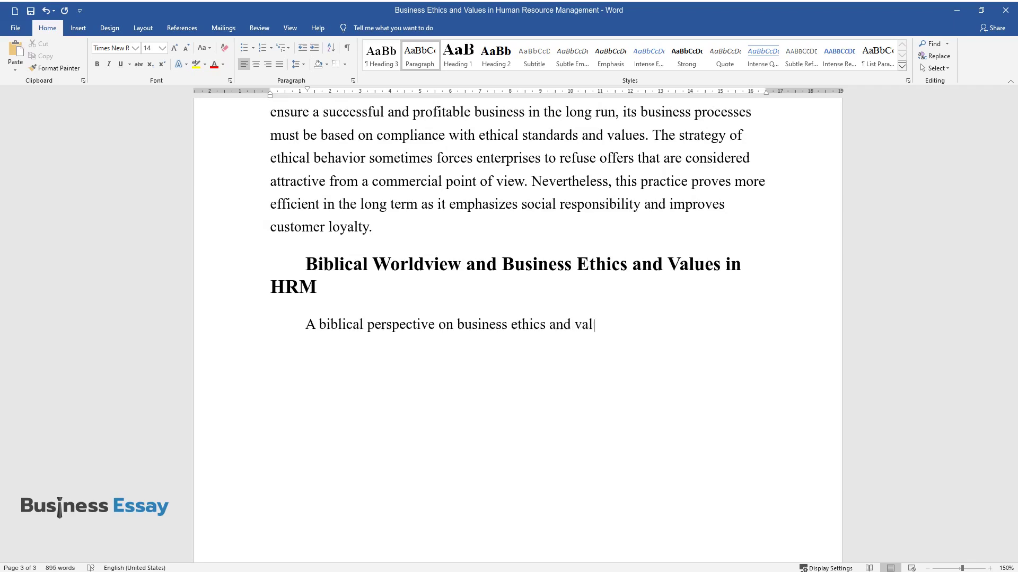
{"action": "type", "text": "ues in human resource management"}
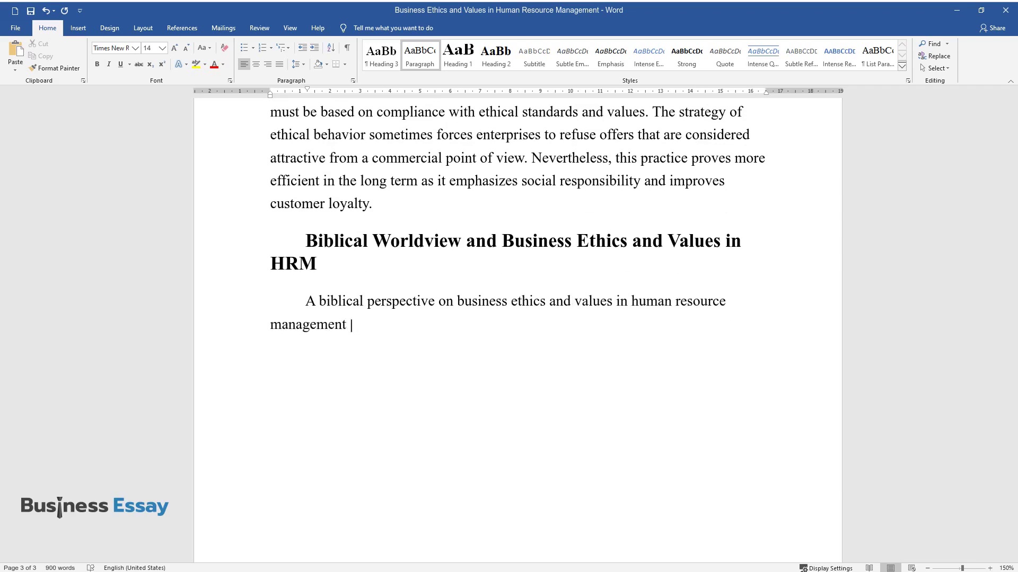
{"action": "type", "text": " can provide a framework for impro"}
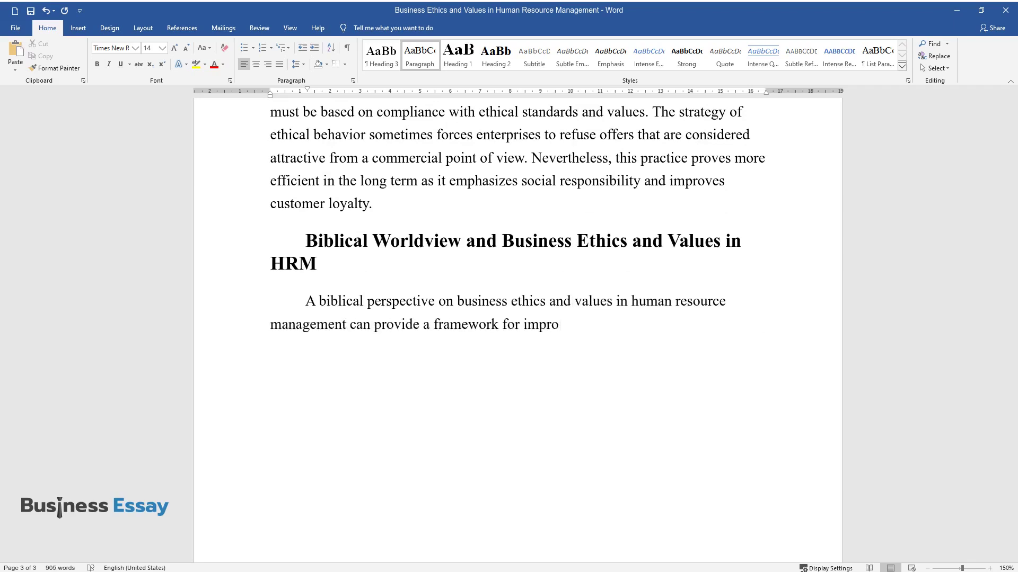
{"action": "type", "text": "ving relevant practices in the c"}
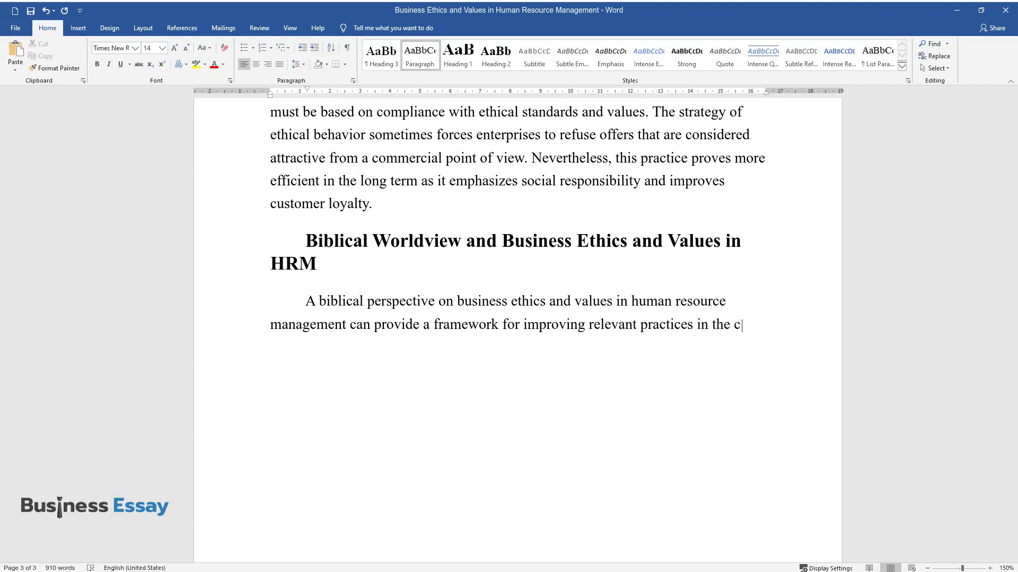
{"action": "type", "text": "ompany. Christian values are gene"}
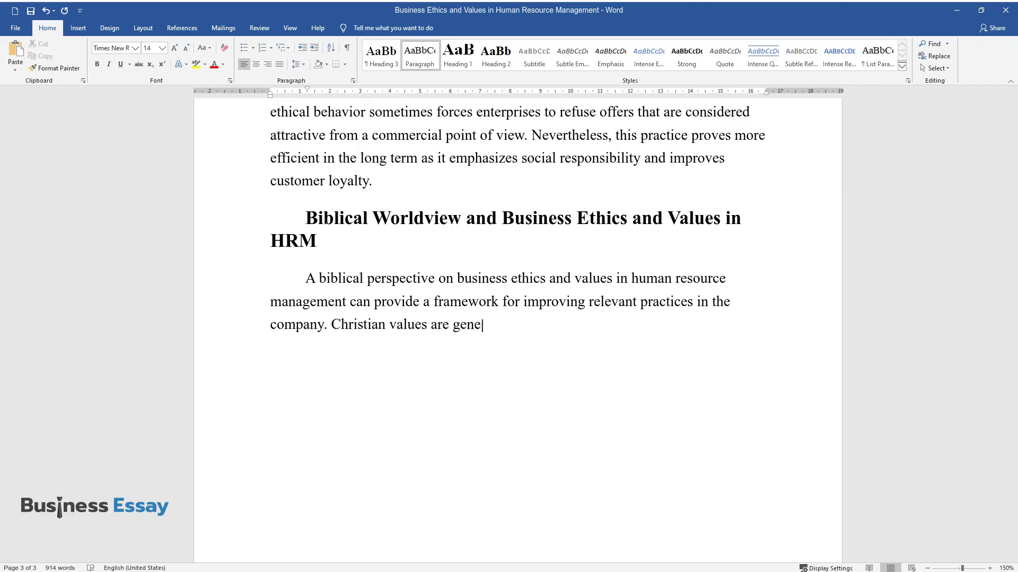
{"action": "type", "text": "rally compliant with core busines"}
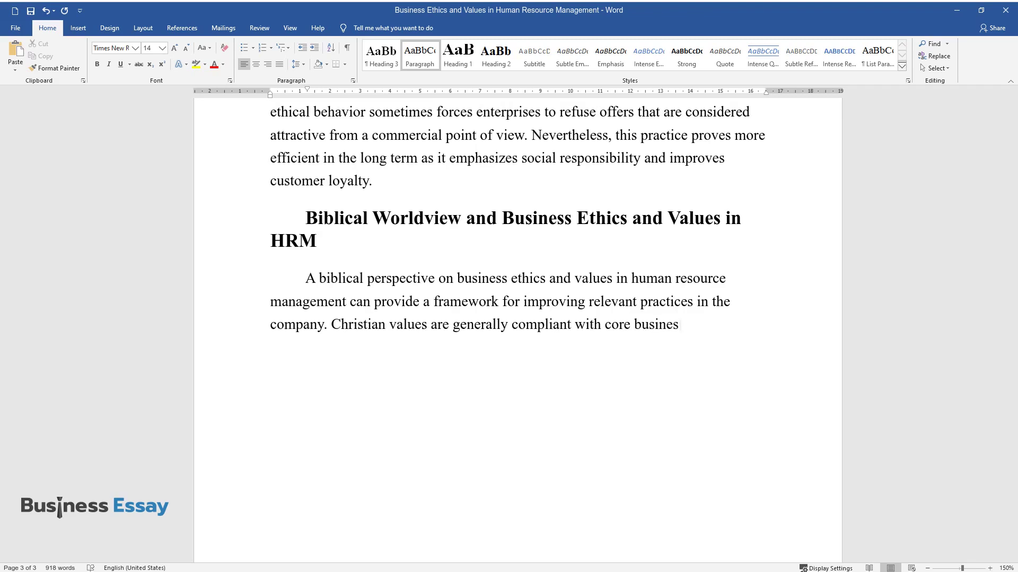
{"action": "type", "text": "s values and thus, can b"}
{"action": "type", "text": "e applied"}
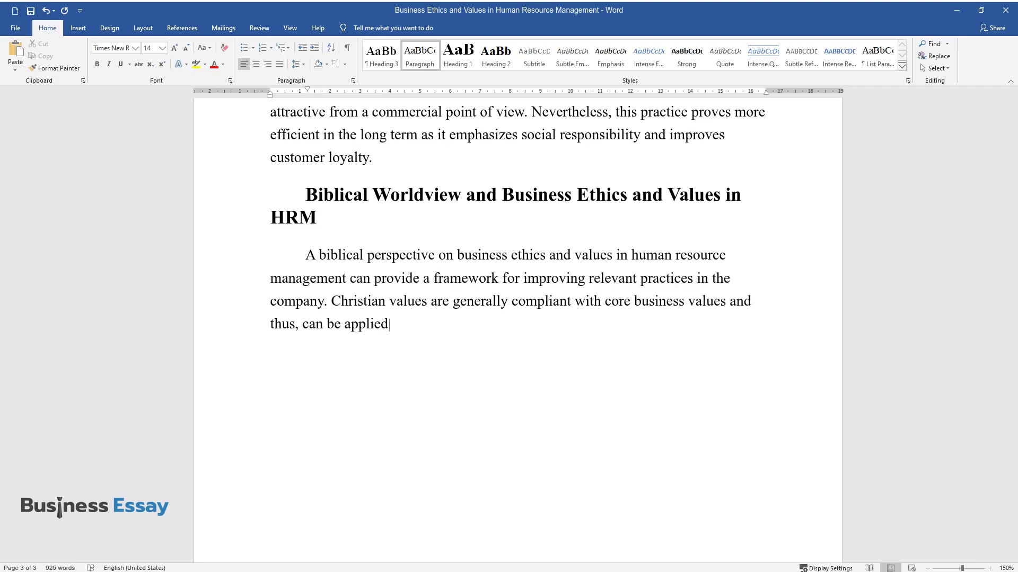
{"action": "type", "text": " in HRM processes. As noted in th"}
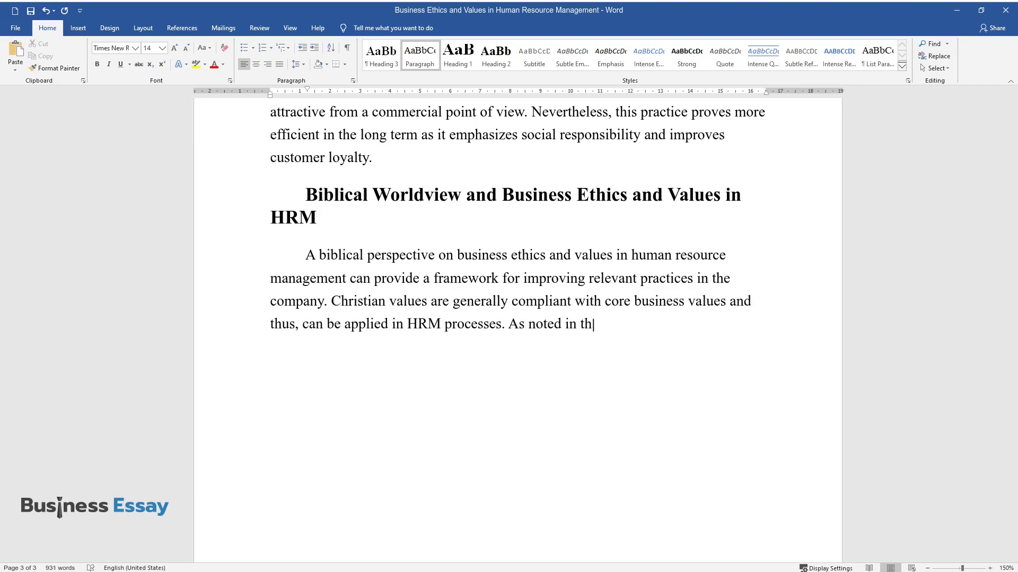
{"action": "type", "text": "e King James Bible, “better is t"}
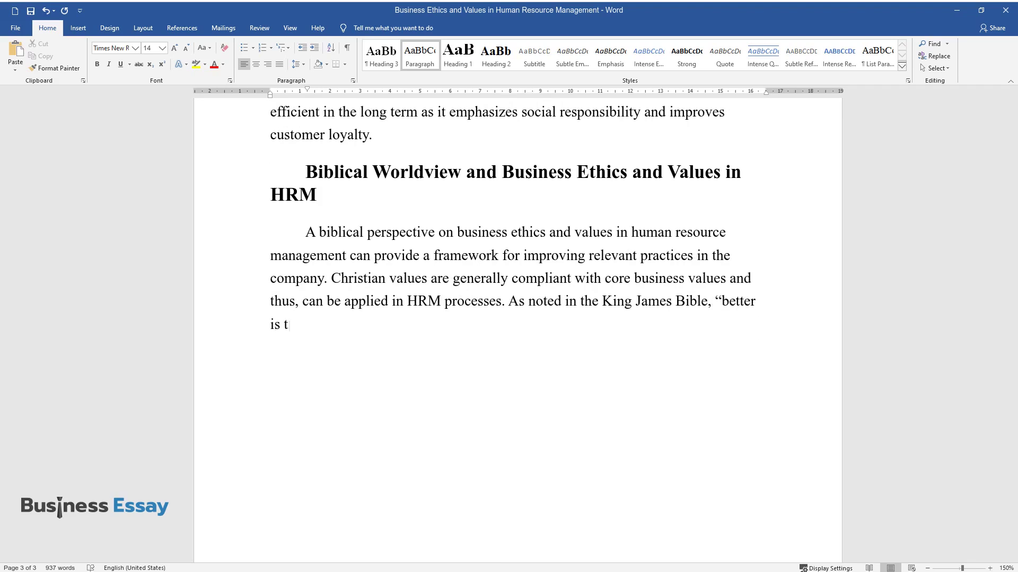
{"action": "type", "text": "he poor that walketh in his integrity, th"}
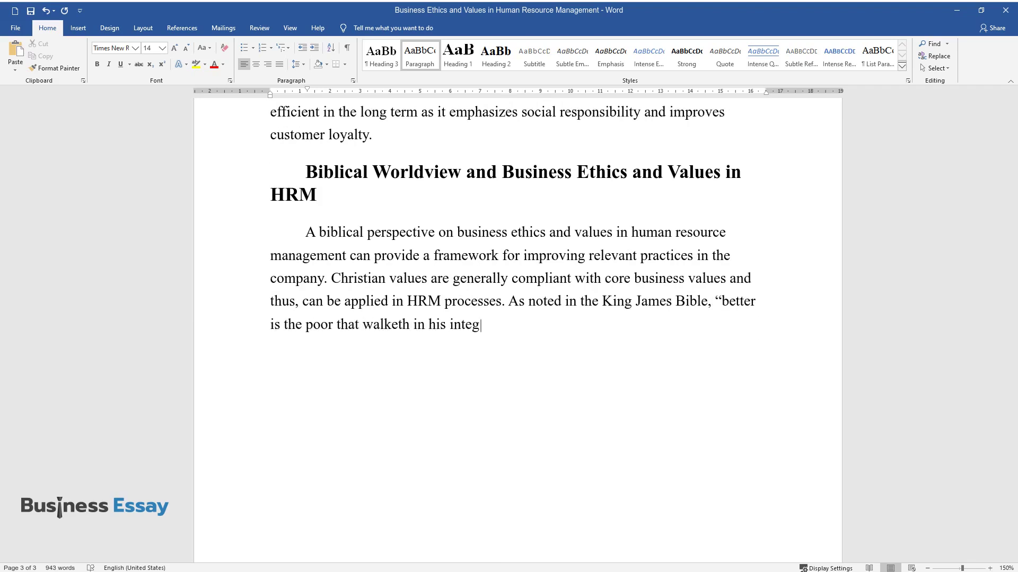
{"action": "type", "text": "an he that is perverse in"}
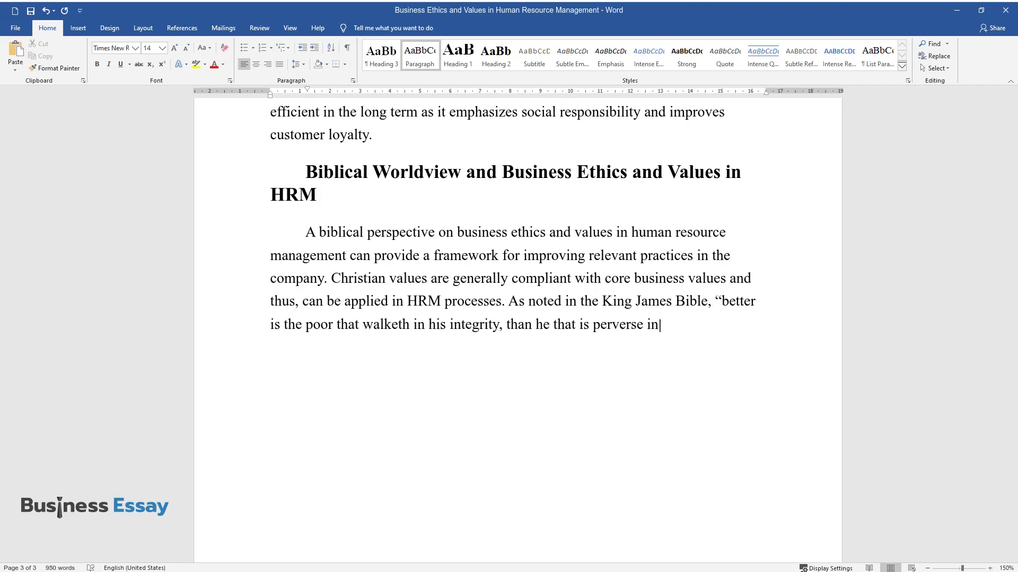
{"action": "type", "text": " his lips, and is a fool.” In oth"}
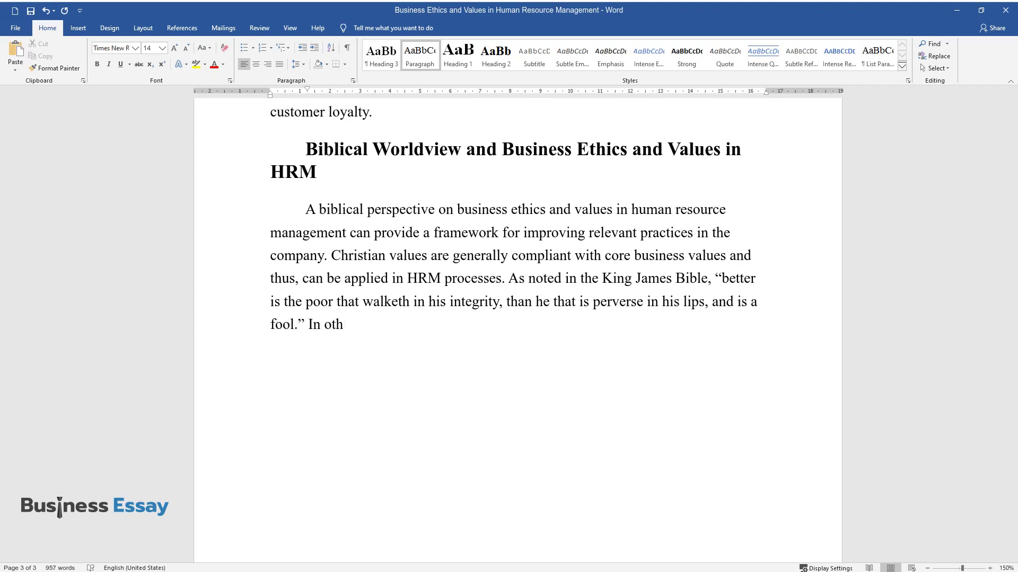
{"action": "type", "text": "er words, honesty and transparency are critical i"}
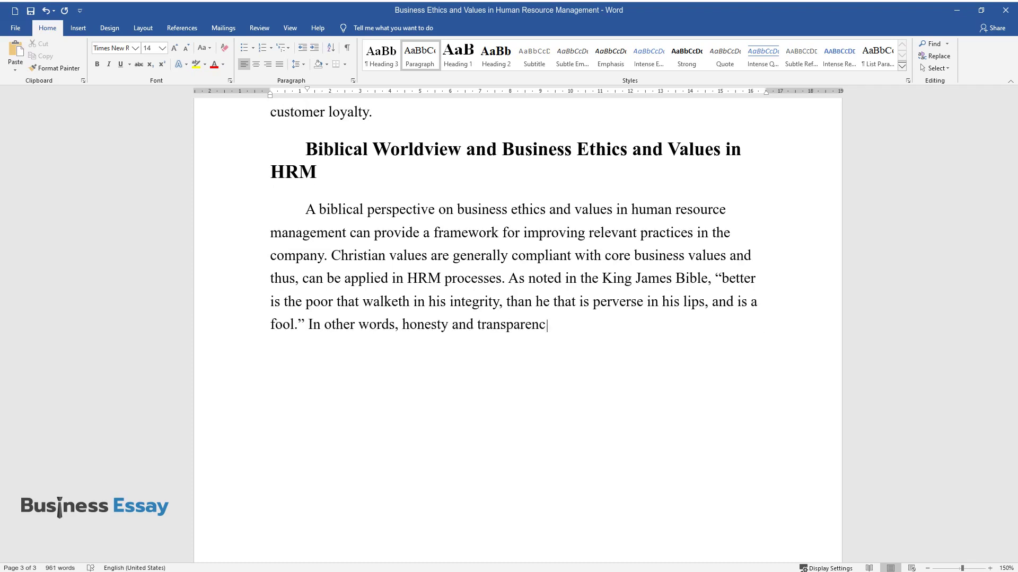
{"action": "type", "text": "n business setti"}
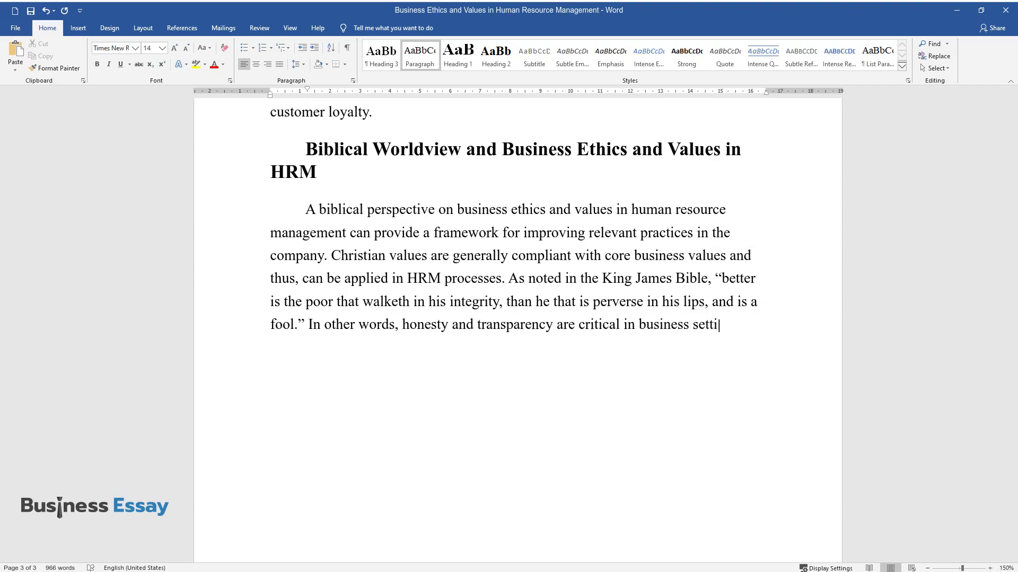
{"action": "type", "text": "ngs and public administration. Fu"}
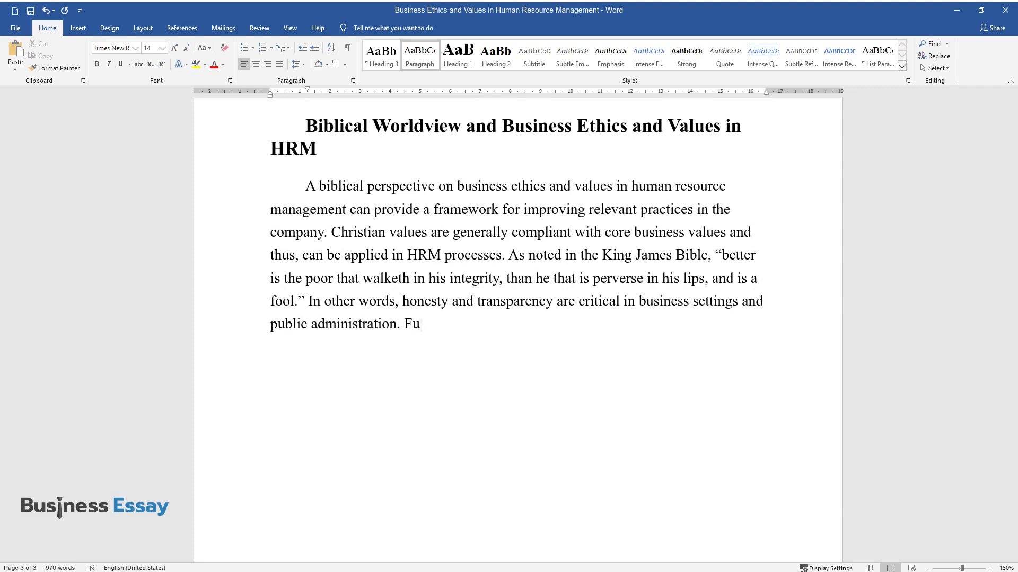
{"action": "type", "text": "rthermore, fairness and equality "}
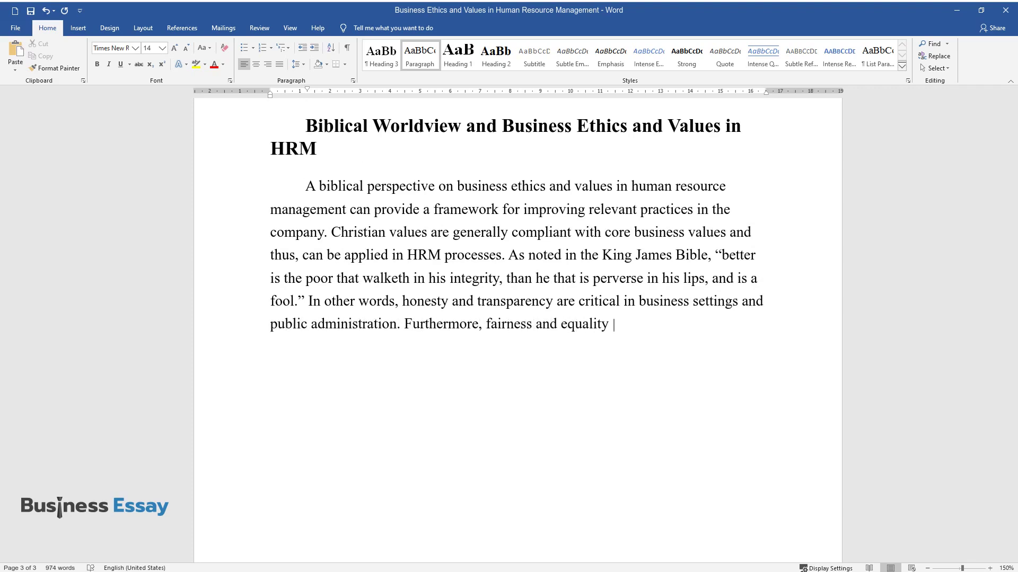
{"action": "type", "text": "are two other values supported by"}
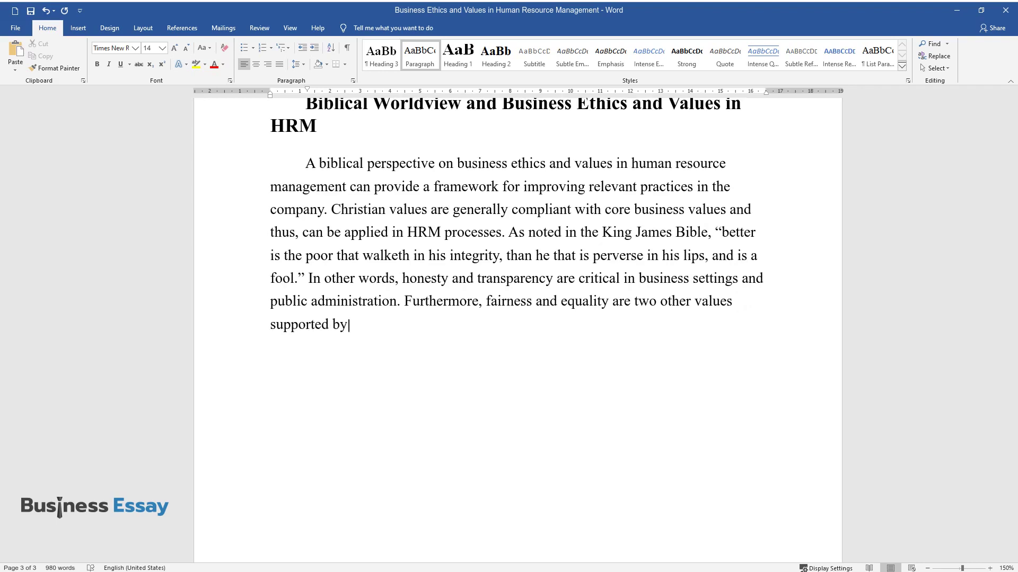
{"action": "type", "text": " the Christian worldview and appl"}
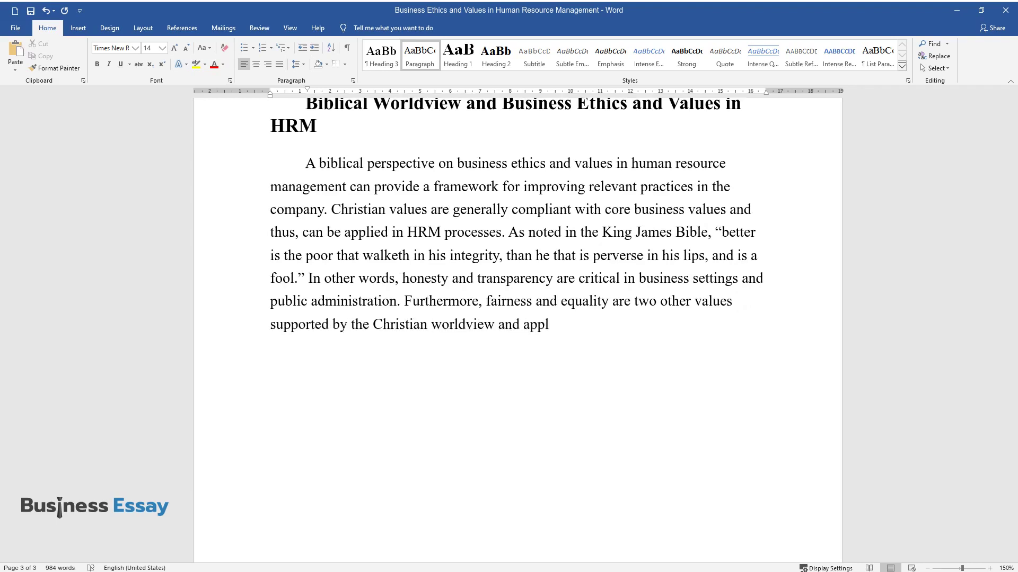
{"action": "type", "text": "icable in HRM. As can be seen, a"}
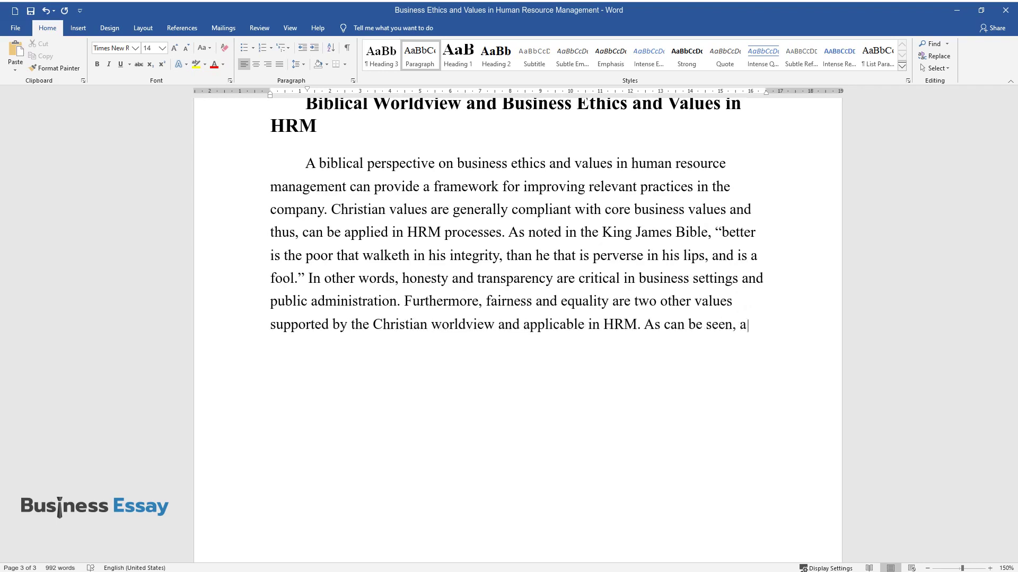
{"action": "type", "text": " biblical perspective on ethics and values is rooted in the concepts of di"}
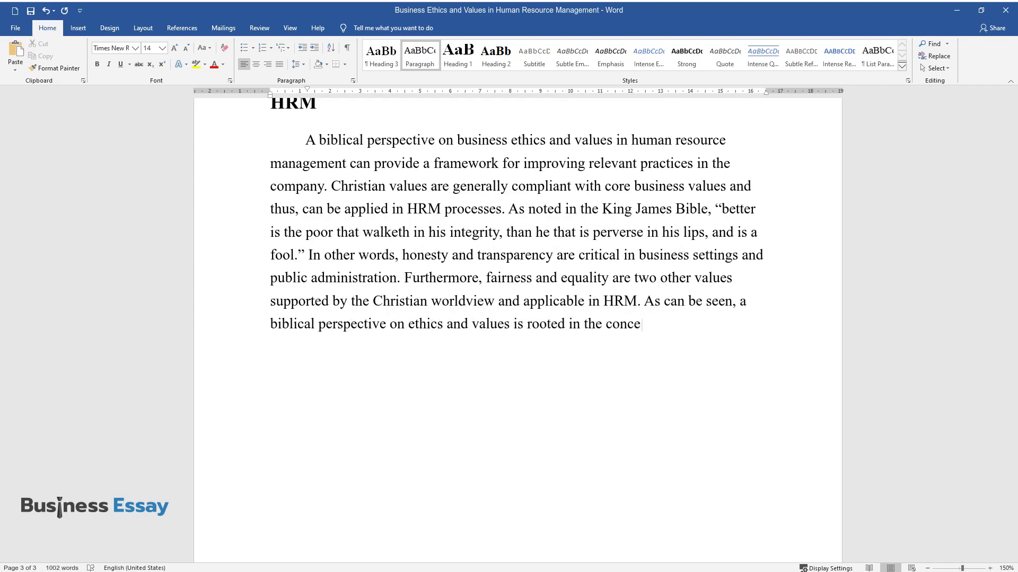
{"action": "type", "text": "gnity and mutual respect."}
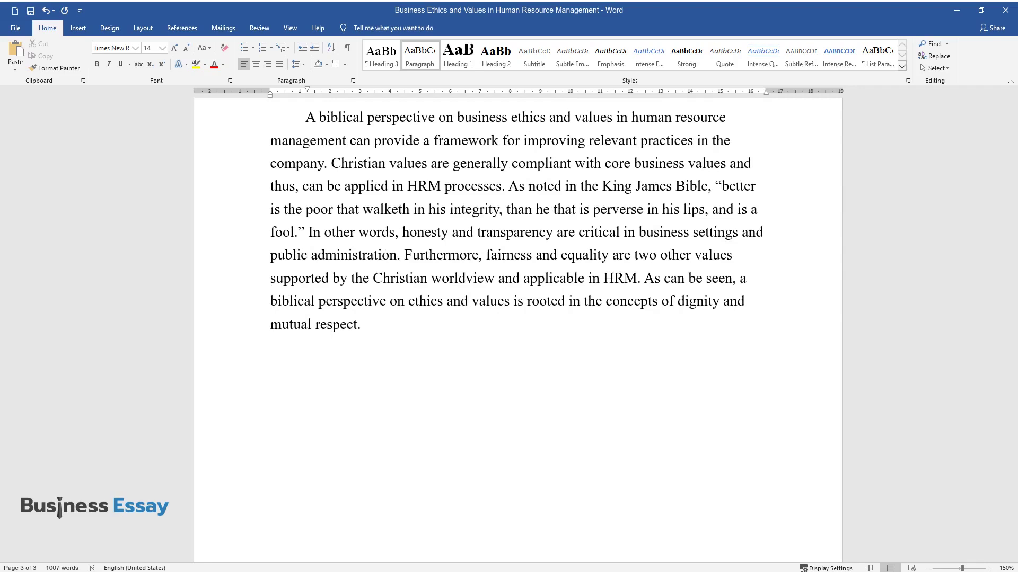
{"action": "key", "text": "ctrl+Return"}
Add the 'Conclusion' heading and begin its paragraph with 'To conclude, companies run businesses following certain moral norms...'
{"action": "type", "text": "Conclus"}
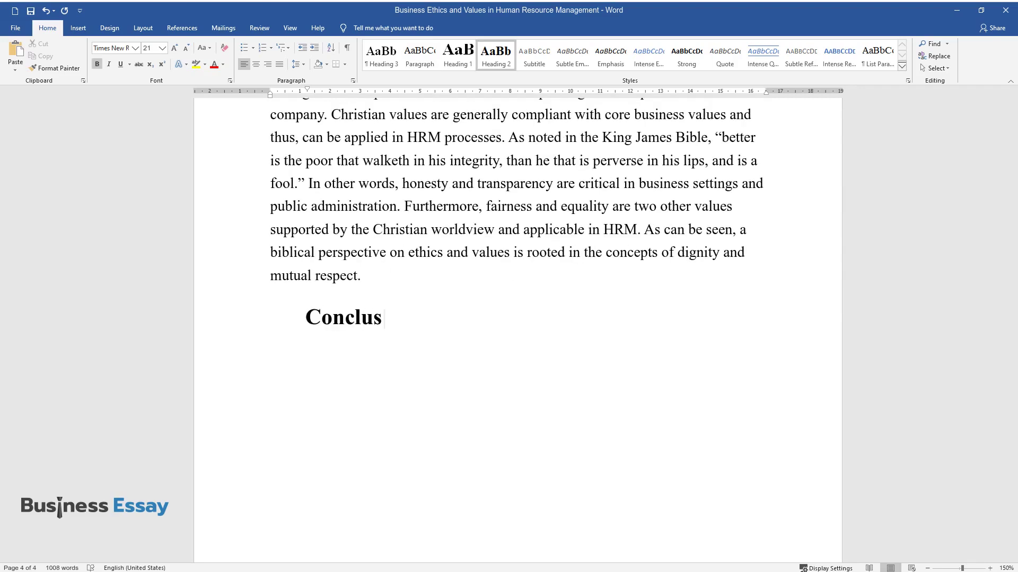
{"action": "type", "text": "ion"}
{"action": "key", "text": "Return"}
{"action": "type", "text": "To concl"}
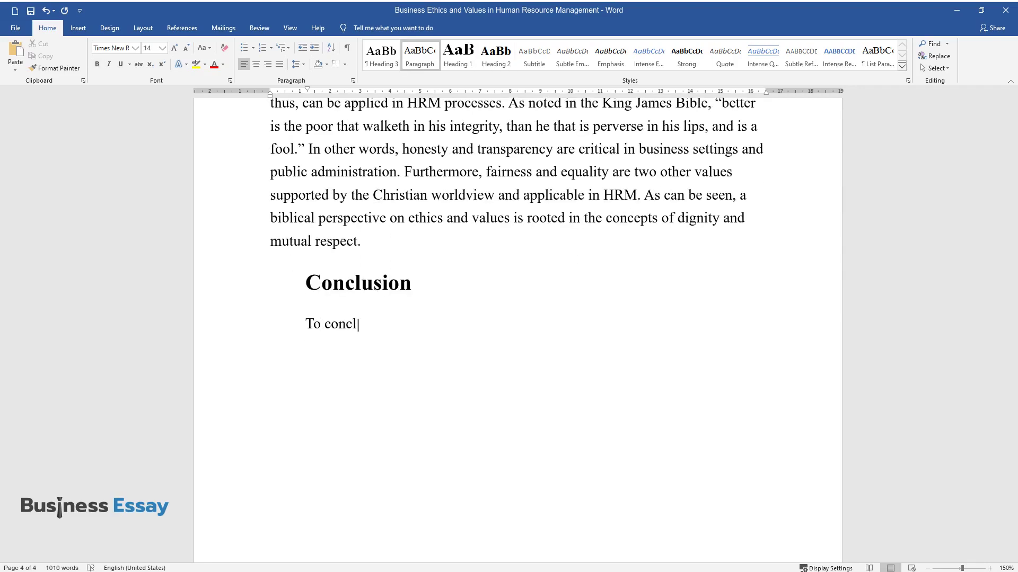
{"action": "type", "text": "ude, companies run businesses foll"}
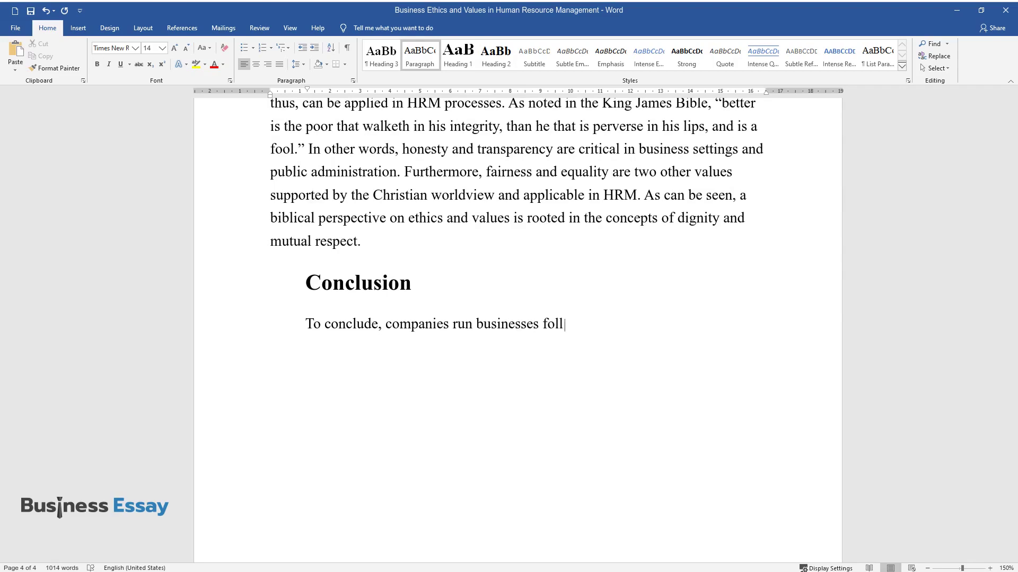
{"action": "type", "text": "owing certain sets of moral norms, princip"}
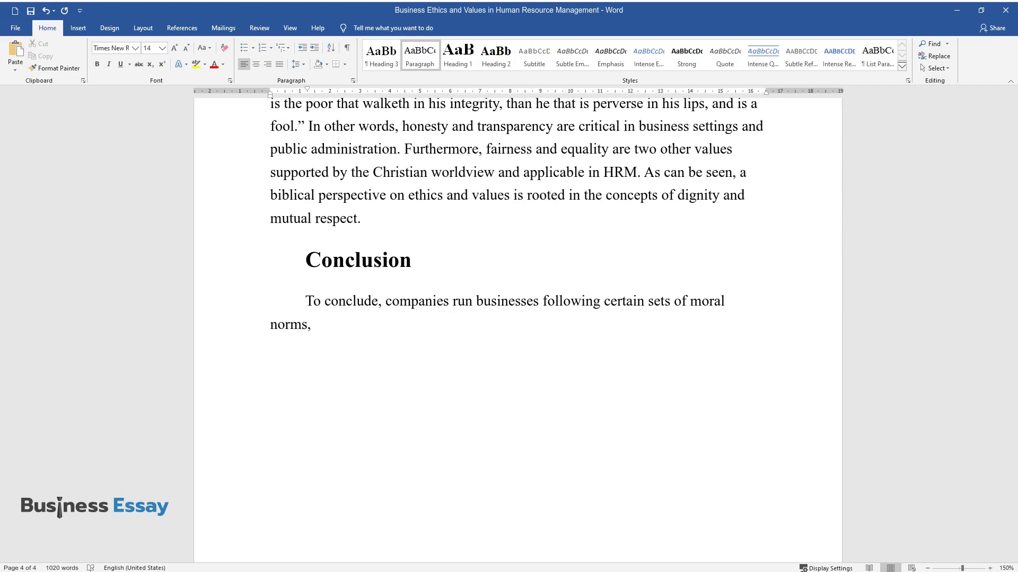
{"action": "type", "text": "les, and rules. In modern "}
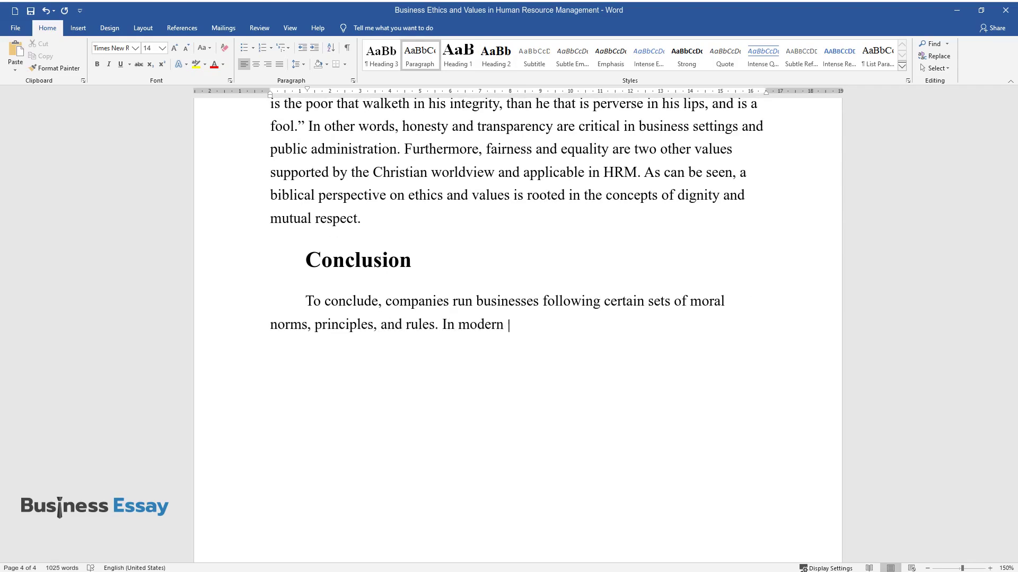
{"action": "type", "text": "public administration, the problem"}
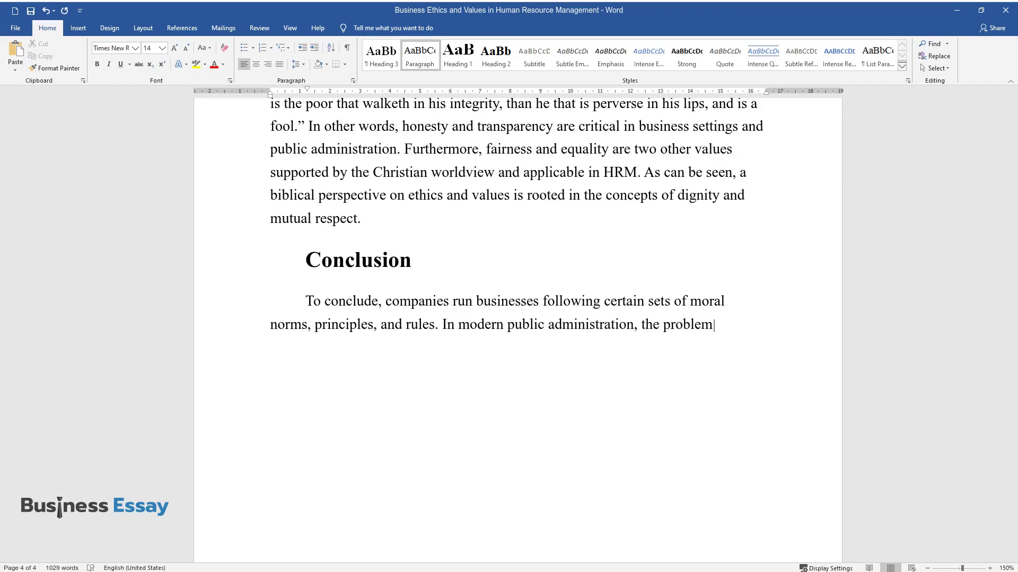
{"action": "type", "text": " of business ethics "}
{"action": "type", "text": "and values in"}
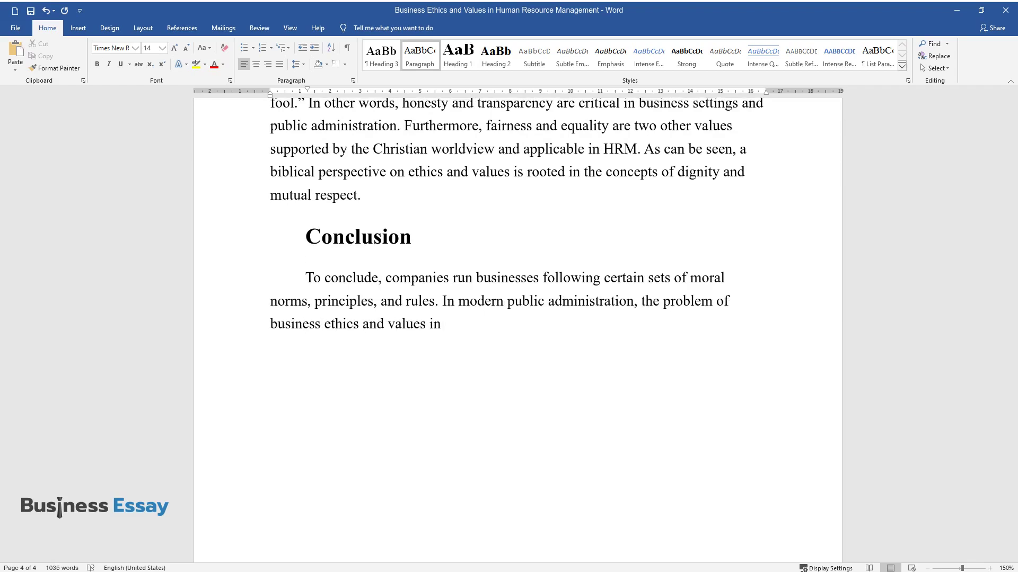
{"action": "type", "text": " human resource management plays an"}
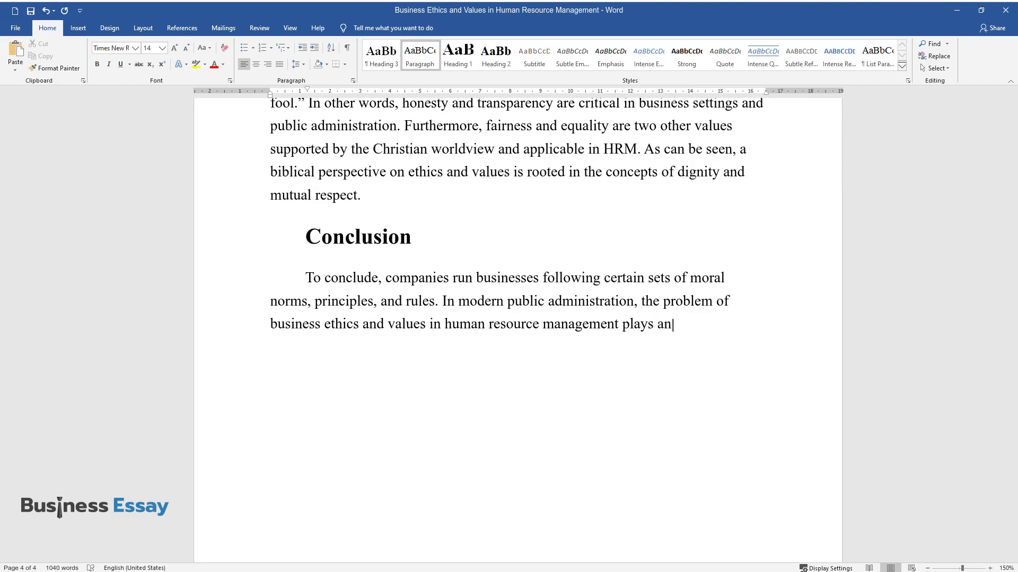
{"action": "type", "text": " essential role i"}
{"action": "type", "text": "n defining the p"}
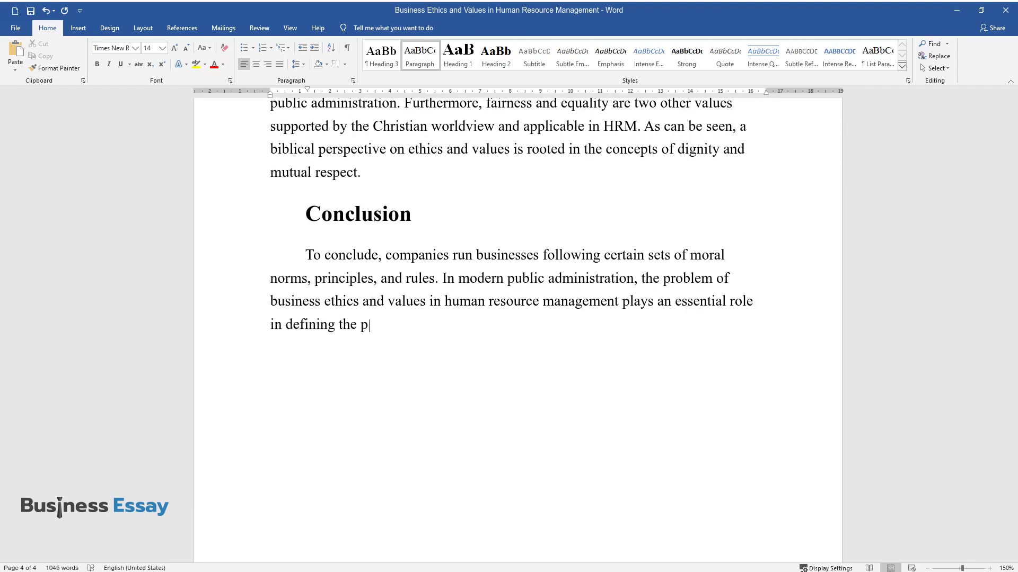
{"action": "type", "text": "rocesses and procedures of public"}
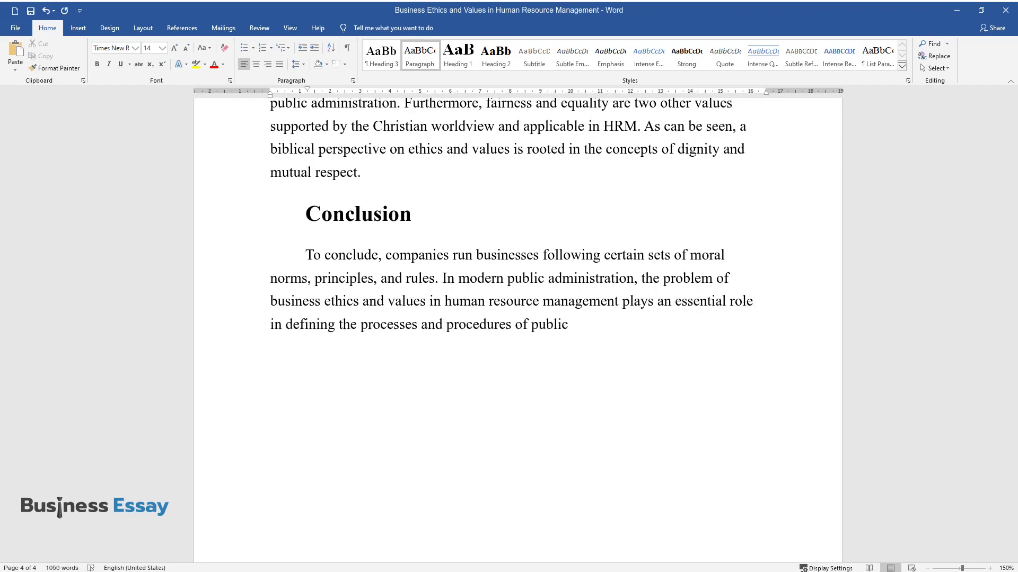
{"action": "type", "text": " and private organizations. By cons"}
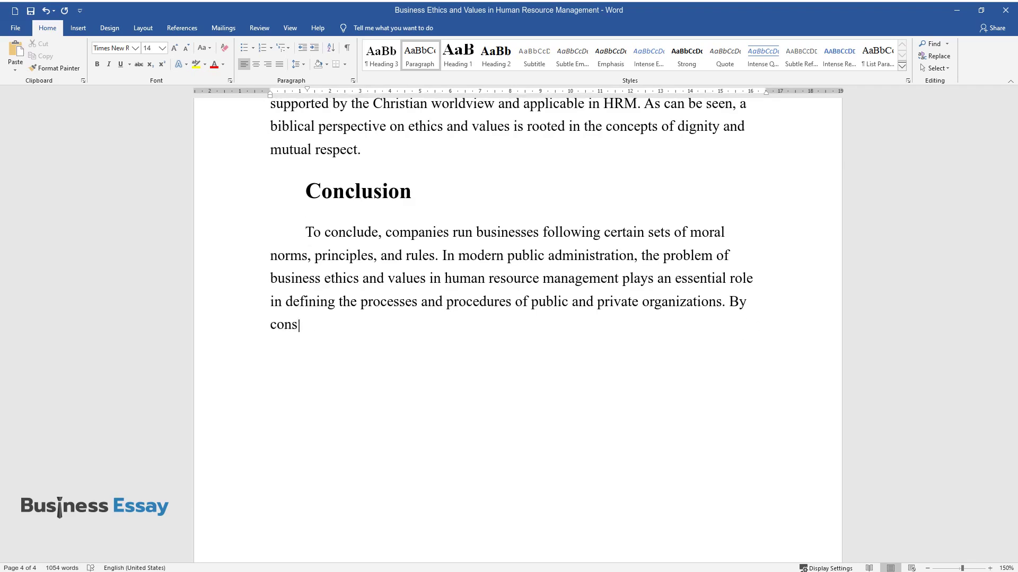
{"action": "type", "text": "idering opposing viewpoints and a "}
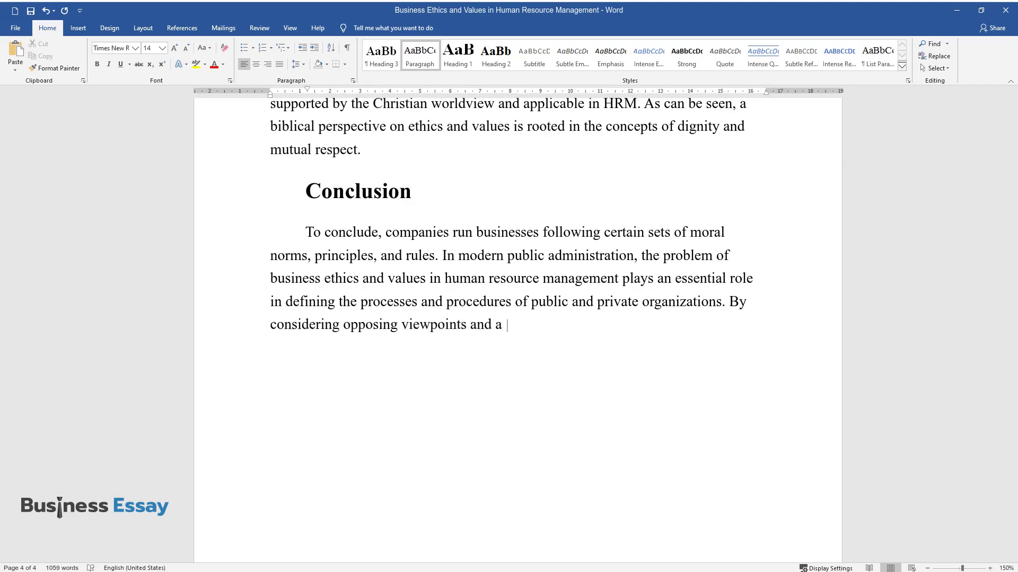
{"action": "type", "text": "biblical perspective on the issue, one can obtain a"}
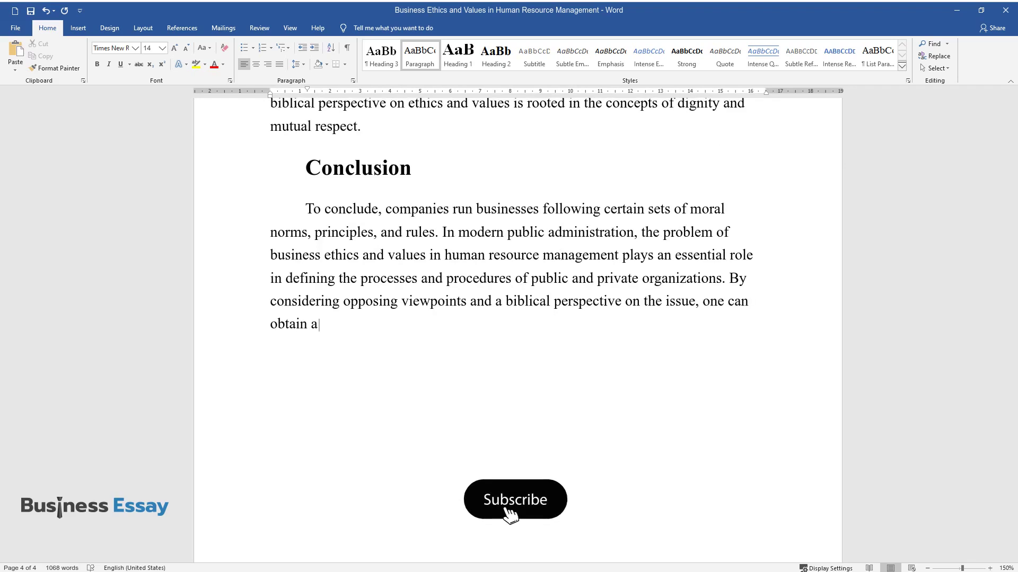
{"action": "type", "text": " comprehensive view of business et"}
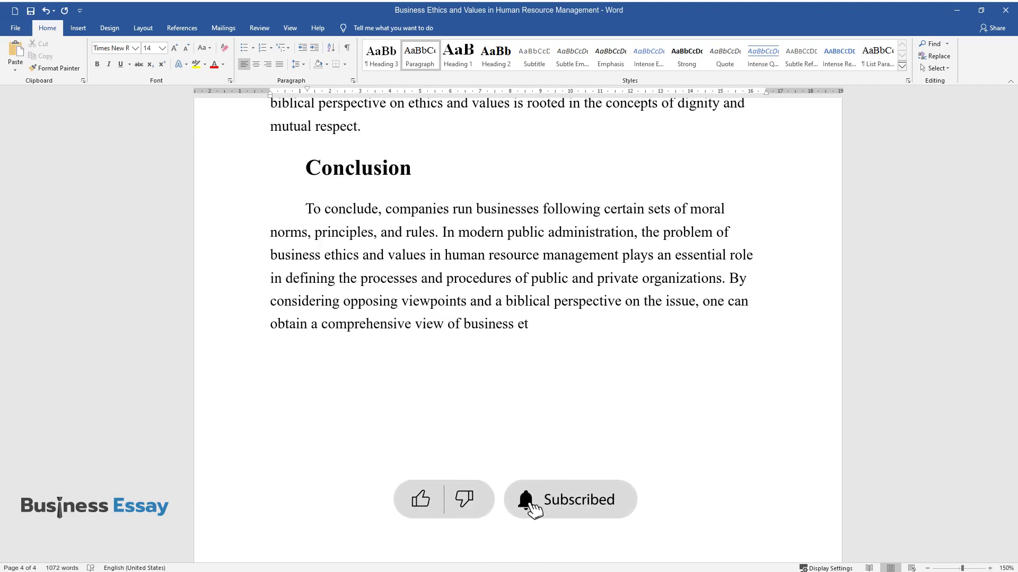
{"action": "type", "text": "hics and values in HRM and implem"}
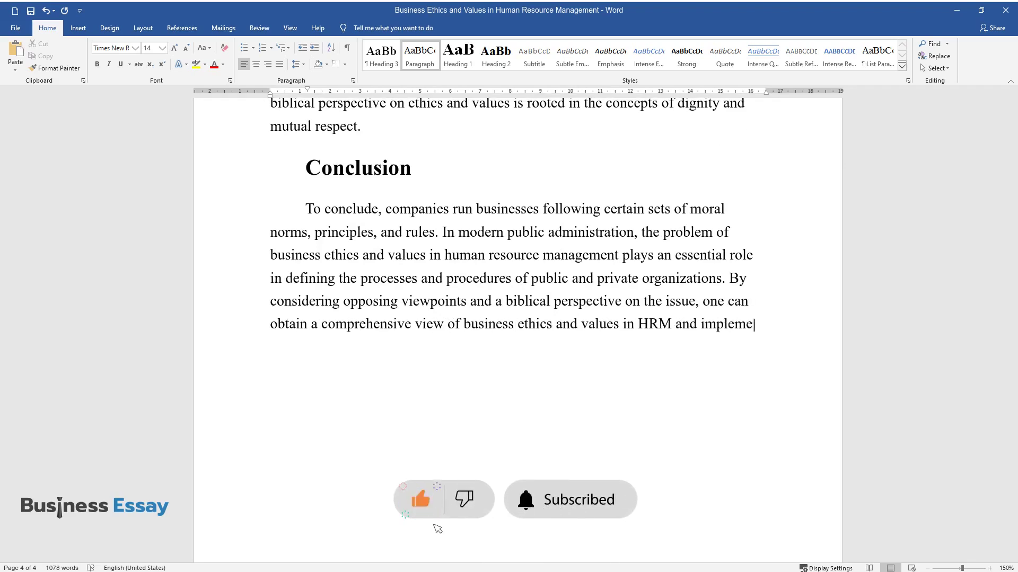
{"action": "type", "text": "ent measures to enhance the company’s pe"}
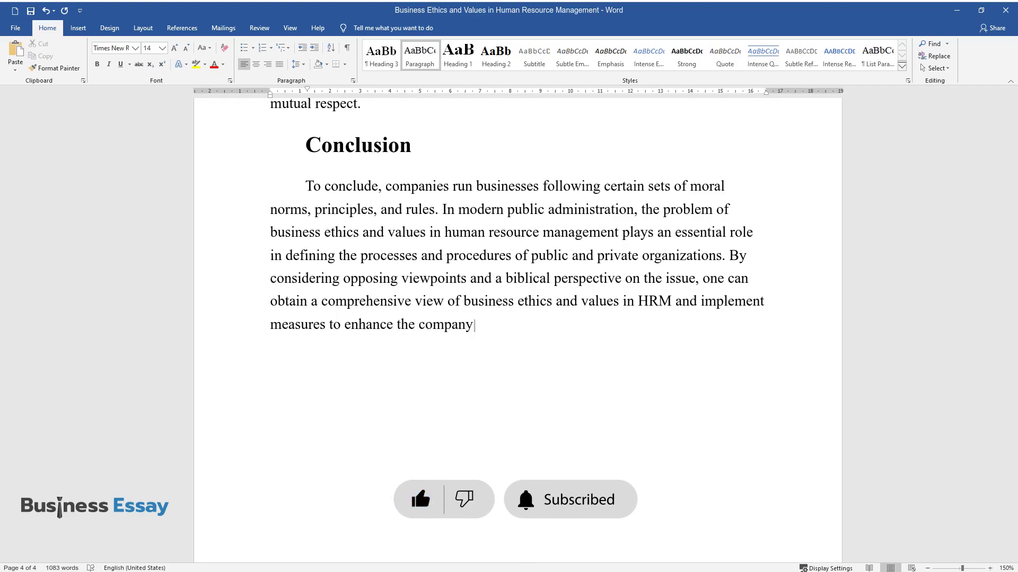